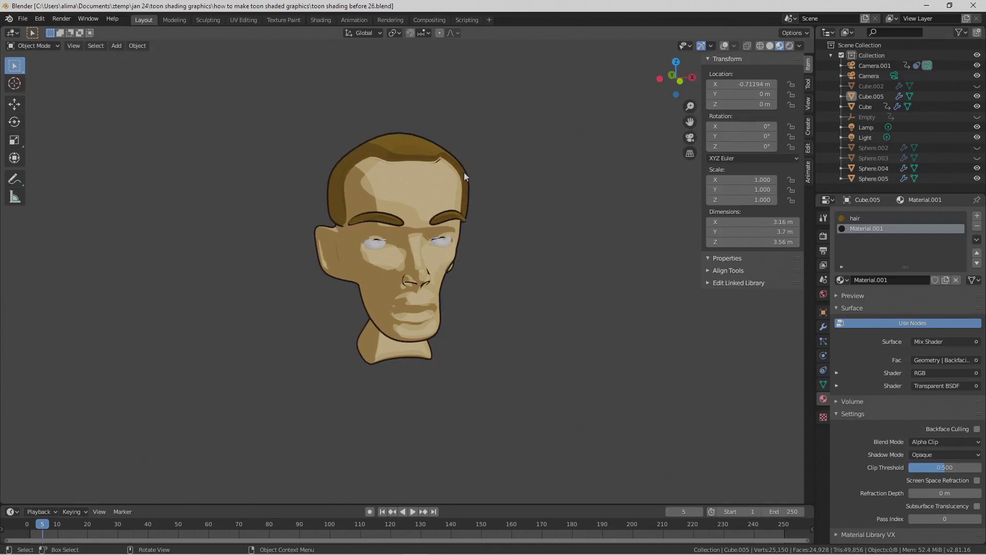
- Examine the finished toon-shaded head and the node setups of its outline material and hair material
middle_click_drag(501, 308, 518, 328)
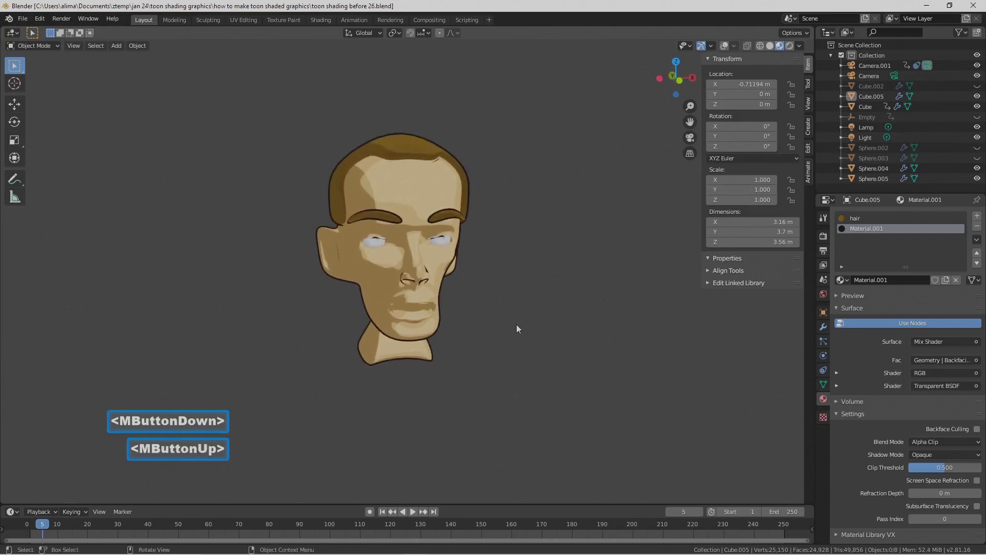
left_click(324, 20)
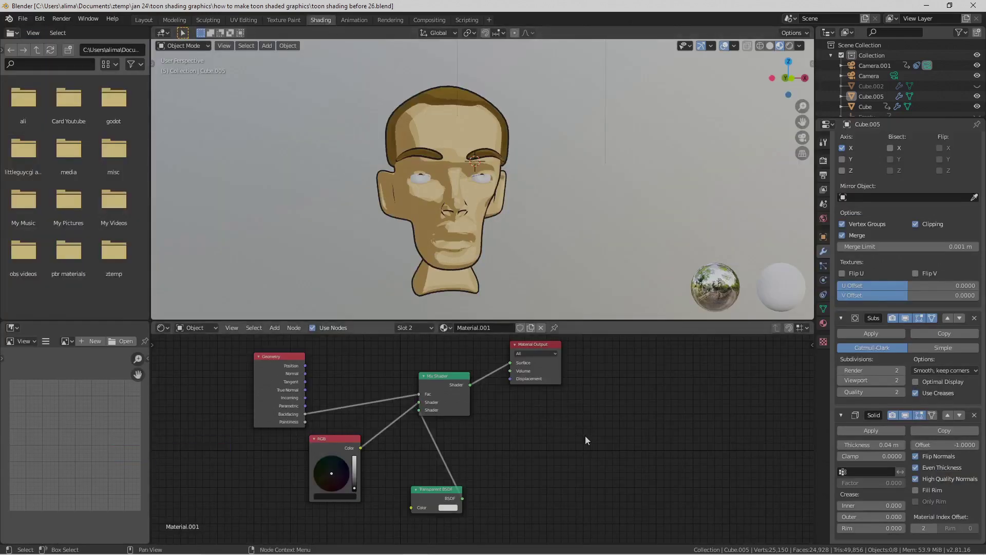
left_click(824, 324)
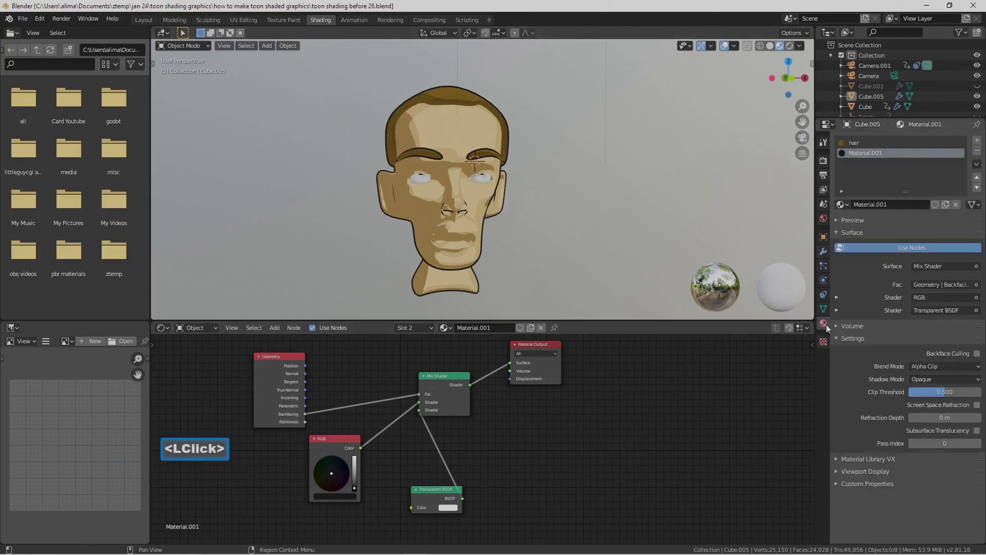
left_click(861, 143)
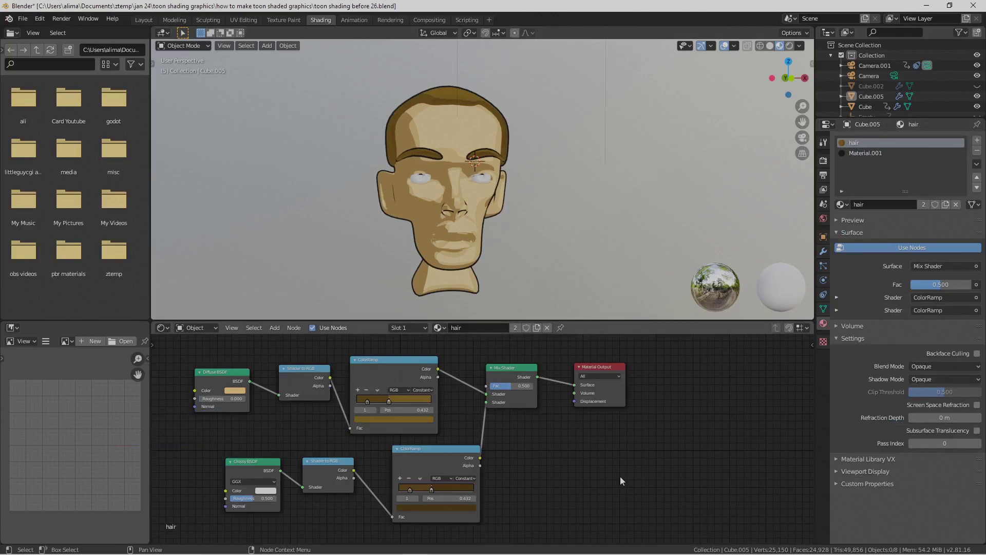
middle_click_drag(620, 476, 652, 422)
left_click(149, 19)
middle_click_drag(537, 322, 548, 342)
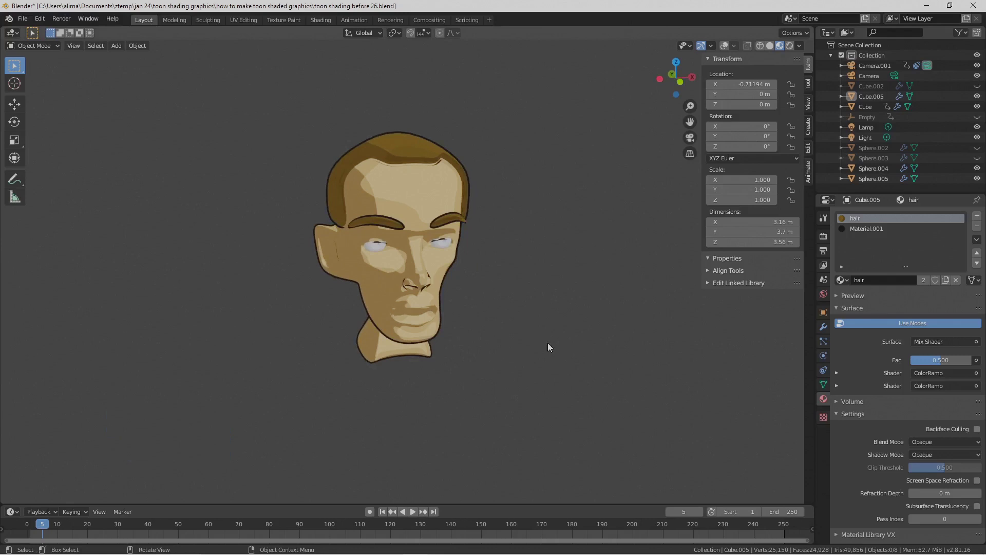
middle_click_drag(548, 343, 583, 417)
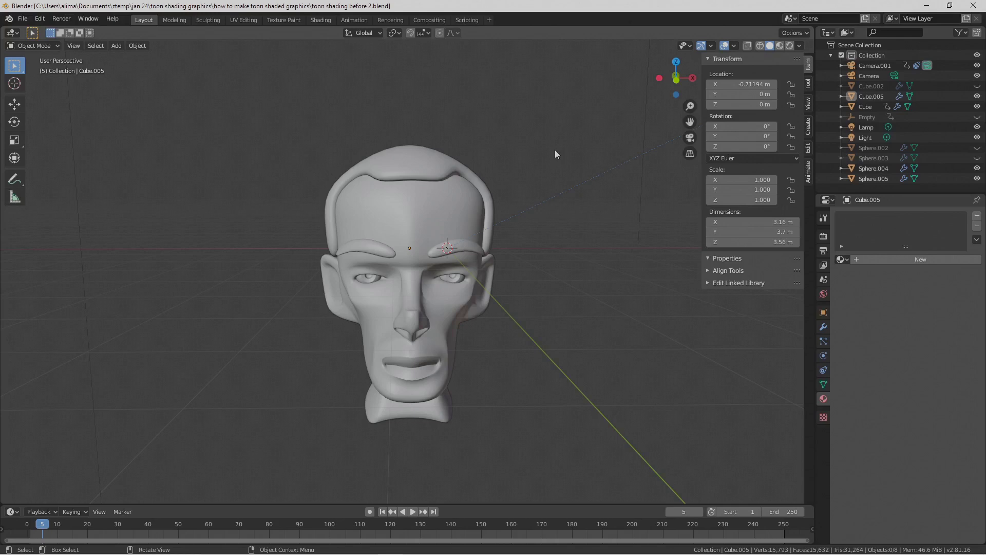
- Open the Shading workspace for the unshaded head and show its face from the front
middle_click_drag(555, 150, 528, 267)
key("Pause")
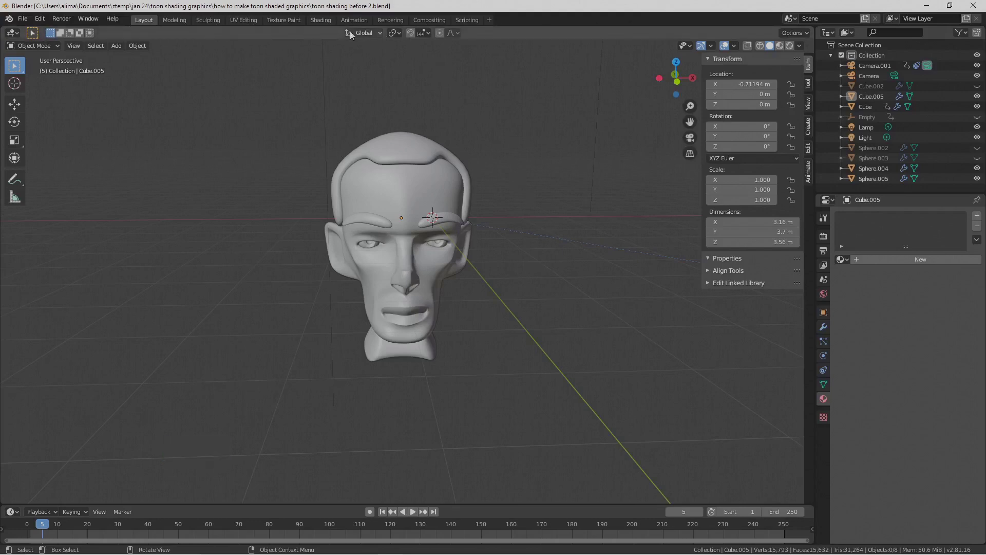
left_click(328, 20)
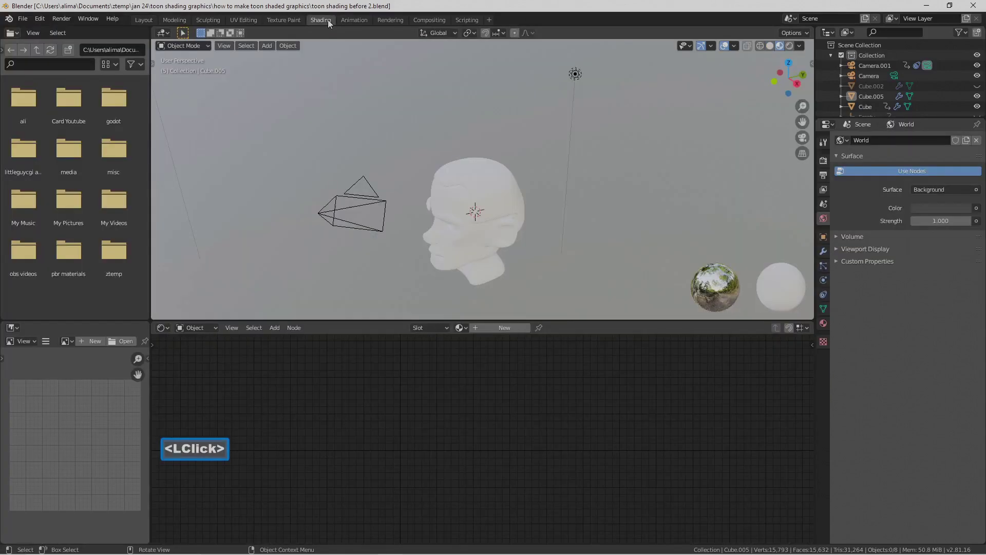
middle_click_drag(456, 232, 531, 212)
middle_click_drag(560, 258, 566, 206, "shift")
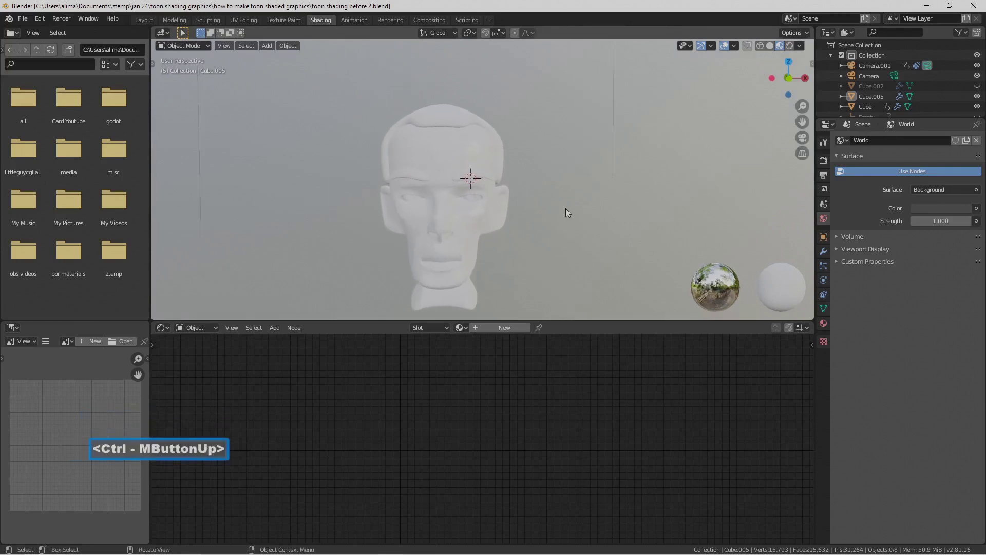
middle_click_drag(575, 235, 577, 223, "shift")
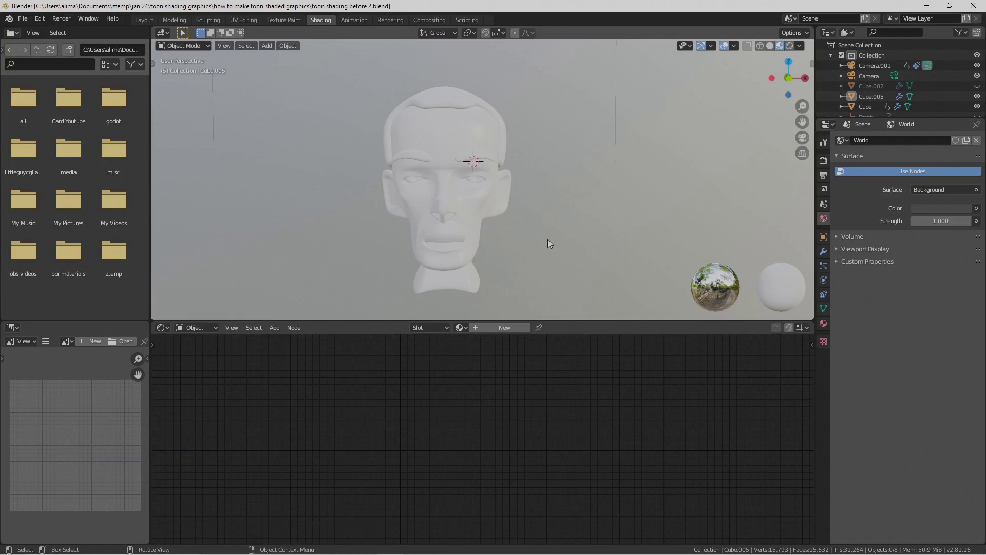
key("Pause")
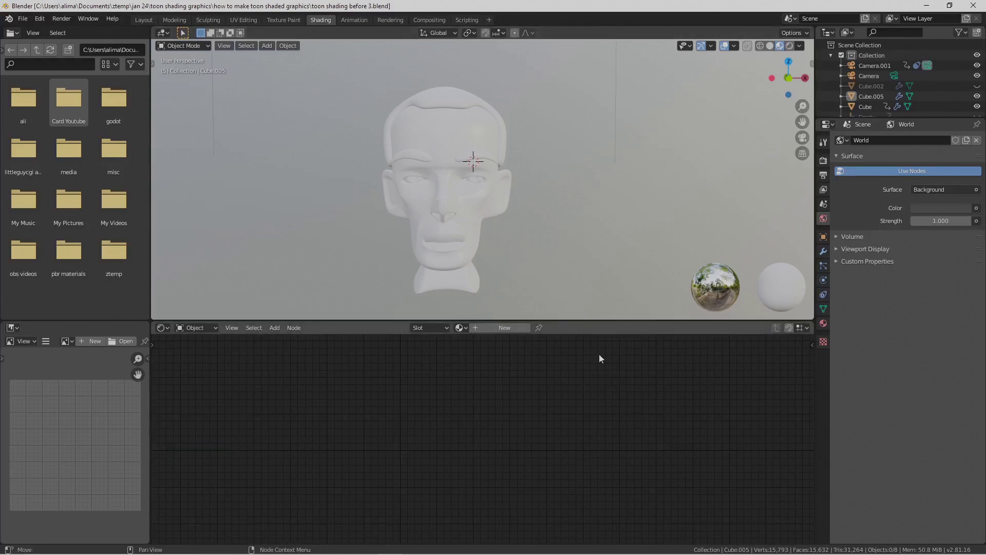
- Create a new material on the face and neck mesh
left_click(473, 224)
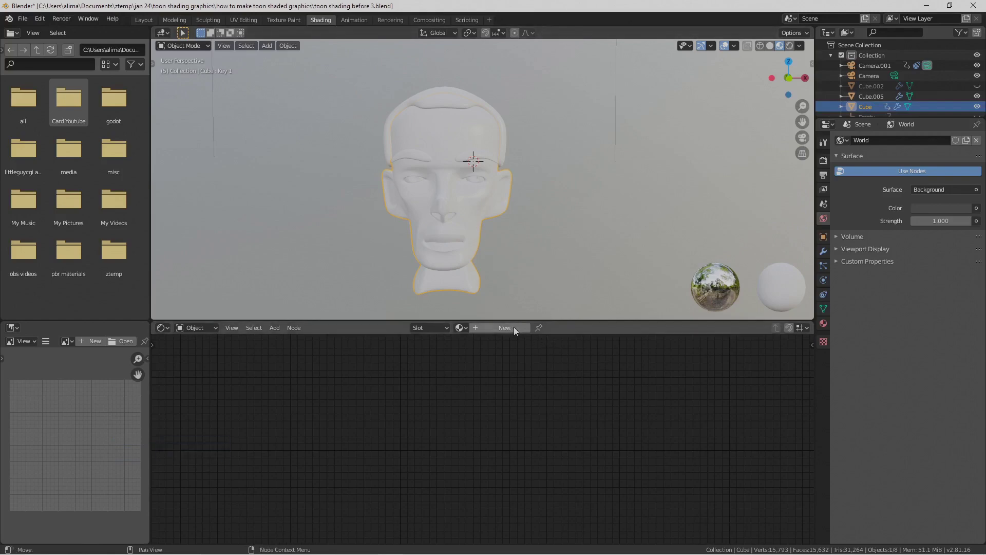
left_click(824, 325)
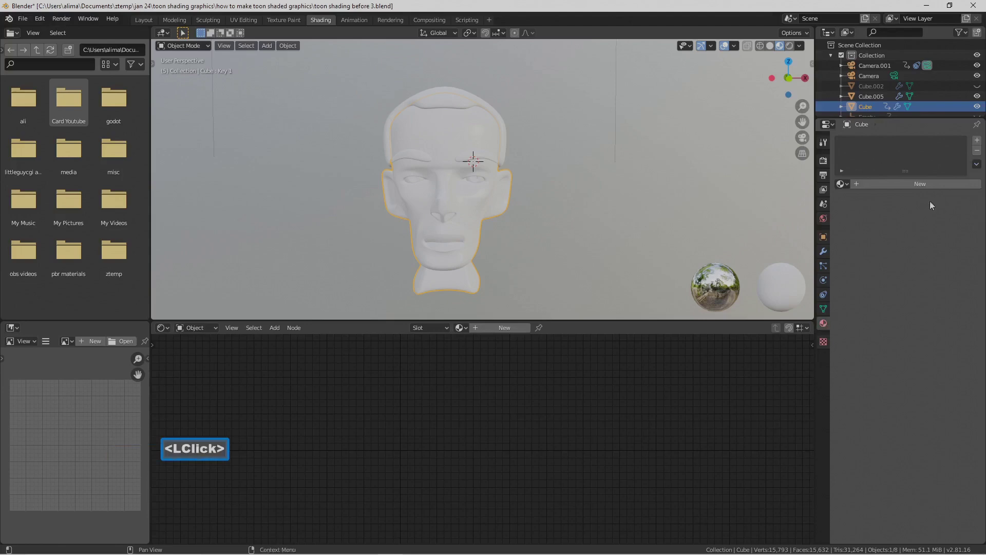
left_click(947, 185)
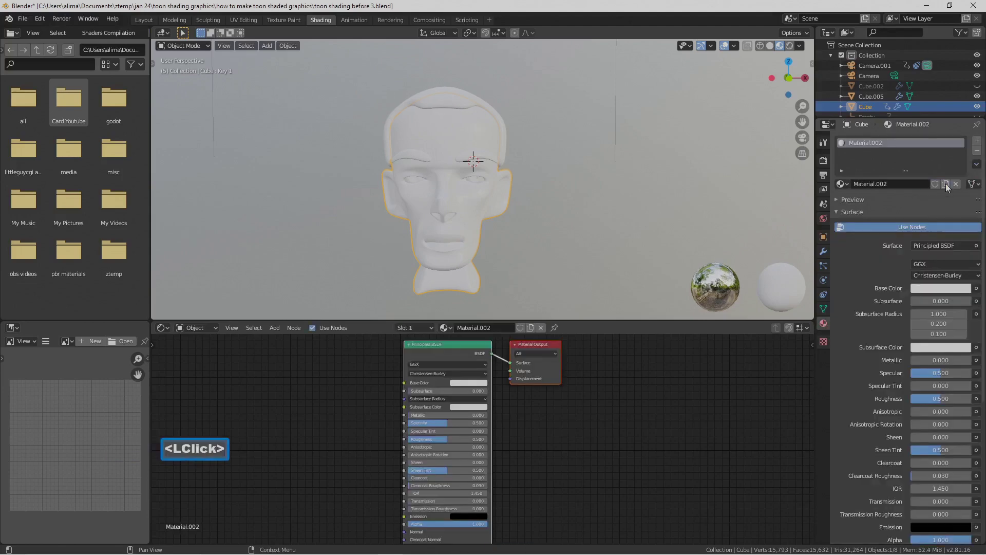
key("Pause")
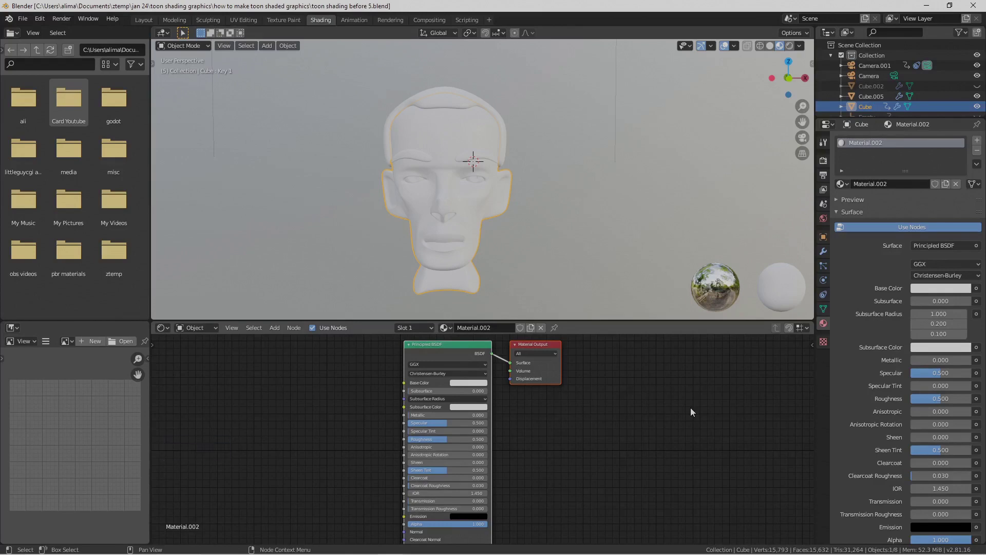
- Replace the Principled BSDF node with a Diffuse BSDF connected to the Surface input of the Material Output
left_click(467, 348)
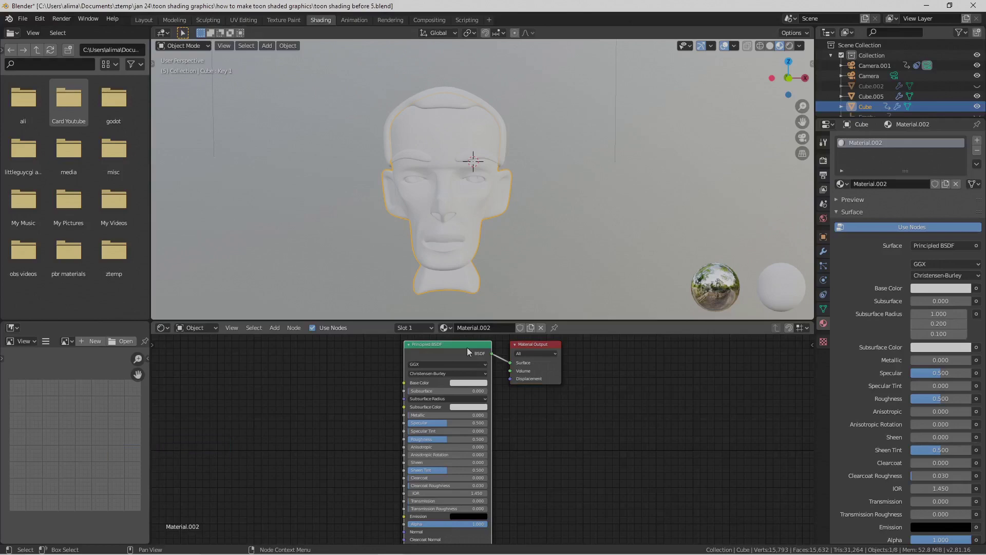
key("x")
left_click(274, 328)
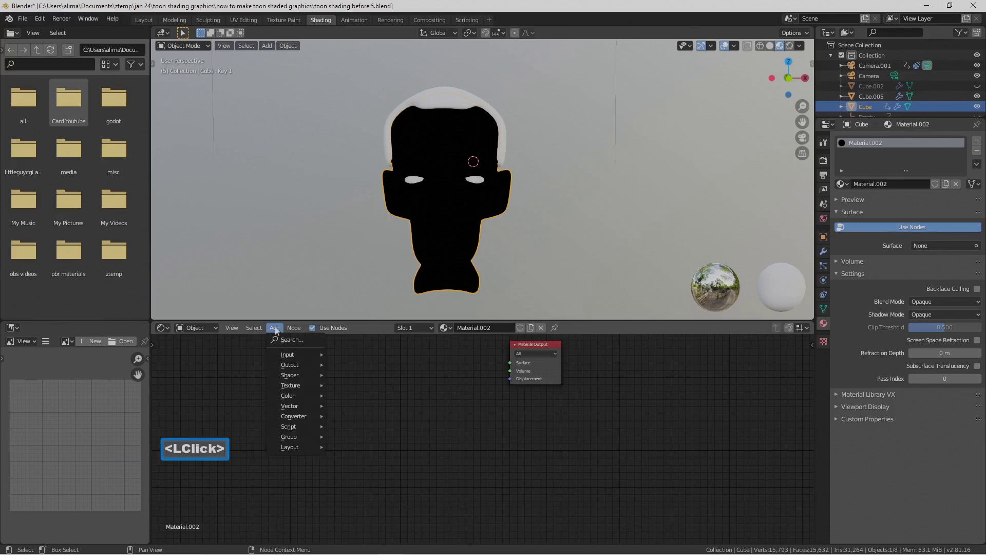
mouse_move(302, 376)
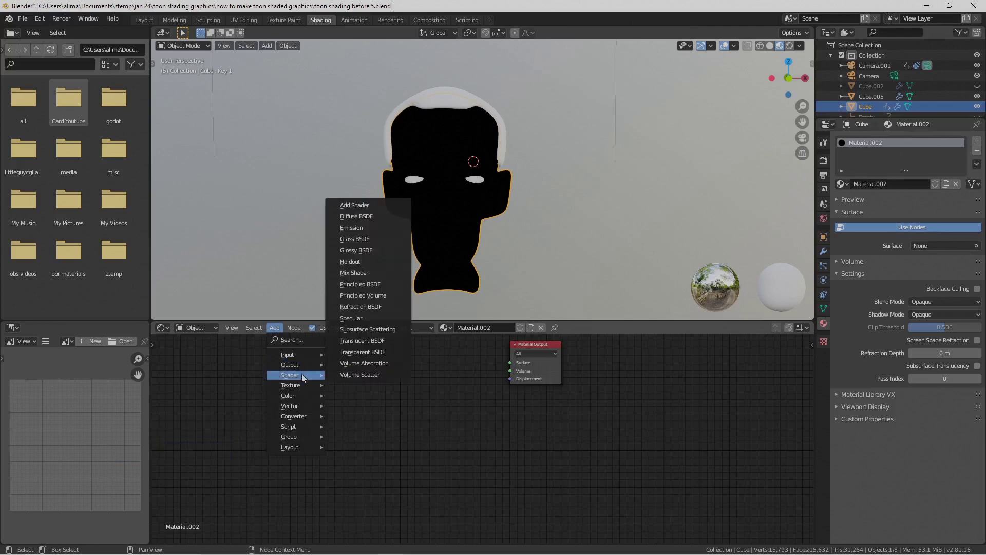
left_click(385, 217)
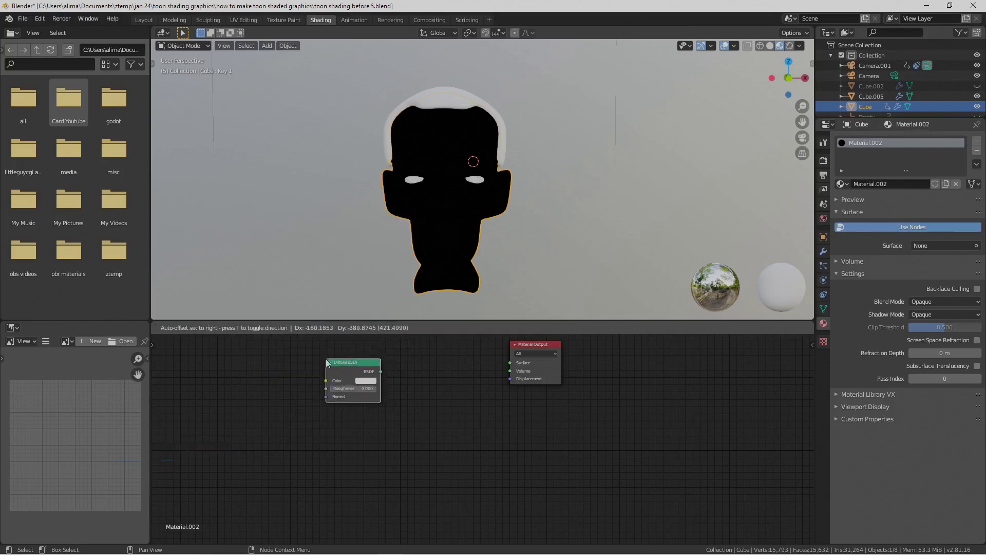
left_click(327, 360)
left_click_drag(383, 371, 512, 364)
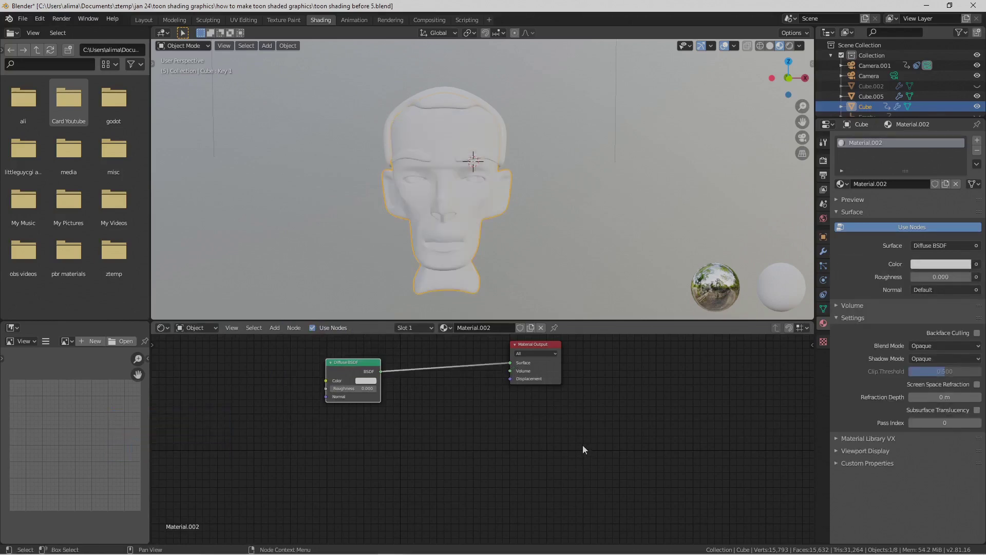
- Move the Diffuse BSDF node farther from the Material Output and add a Shader to RGB node between them
left_click_drag(371, 362, 274, 373)
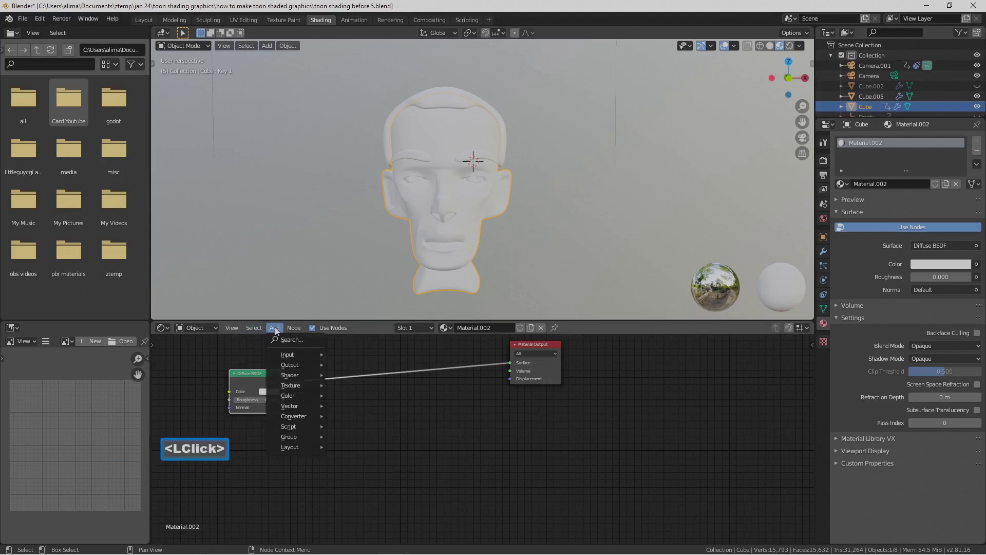
mouse_move(296, 376)
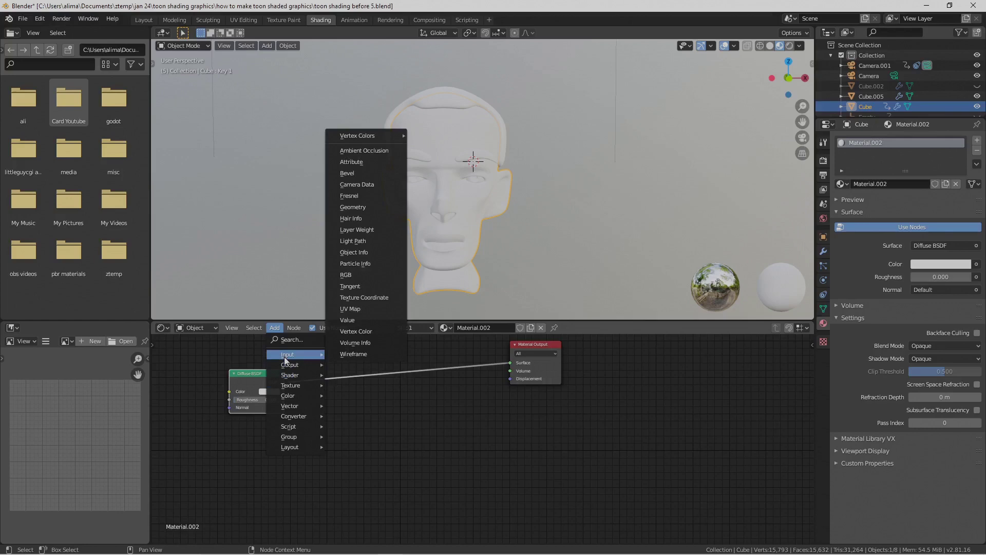
mouse_move(302, 420)
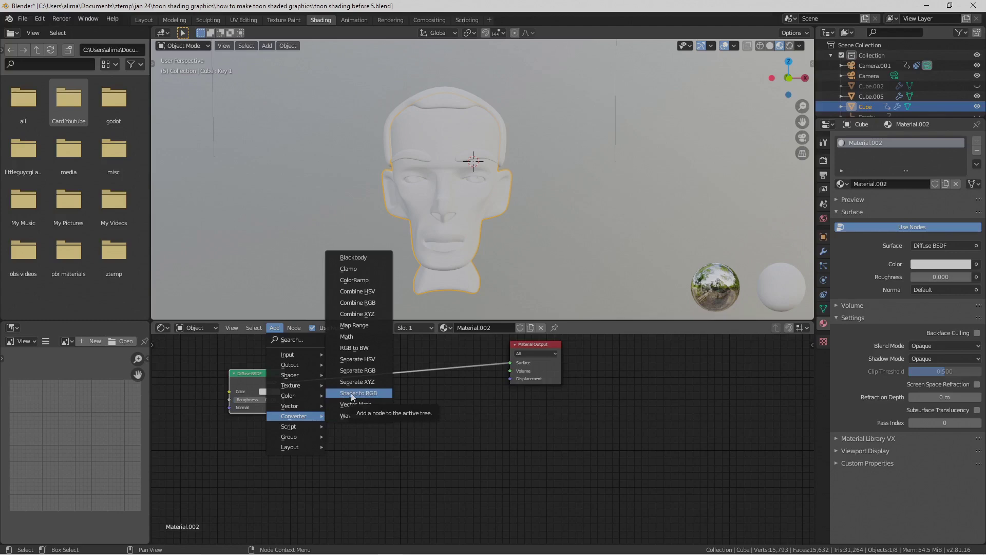
left_click(368, 394)
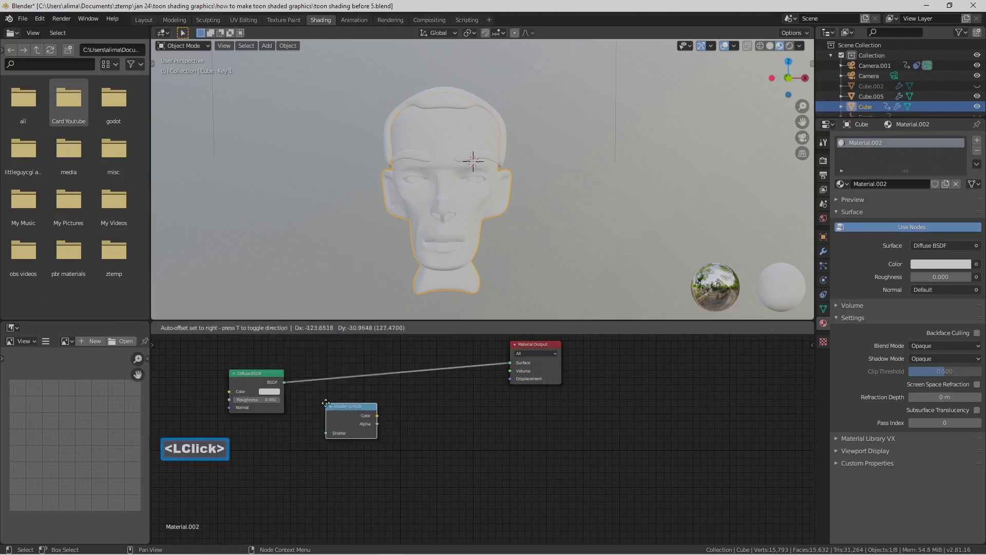
left_click(327, 403)
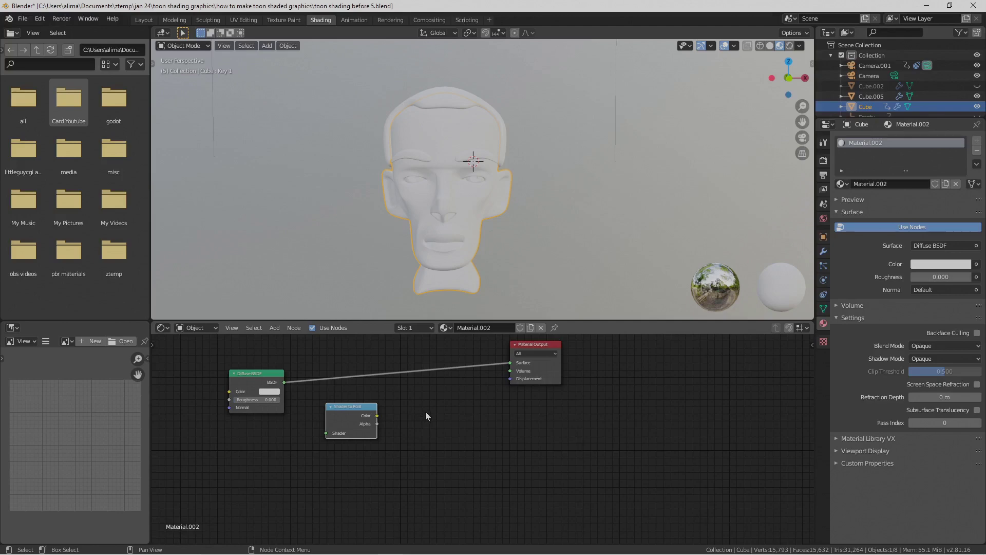
- Add a ColorRamp node below the Shader to RGB node
left_click(276, 328)
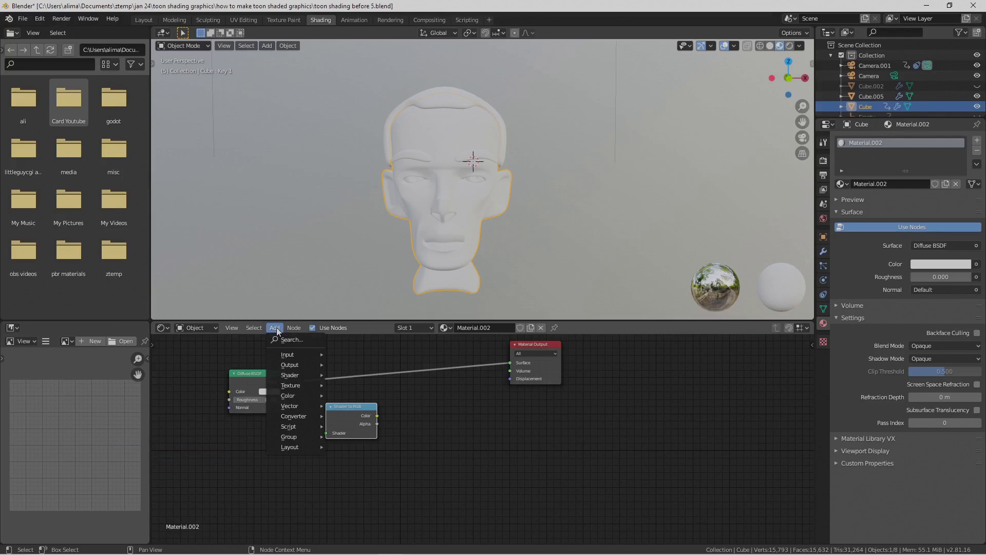
mouse_move(305, 414)
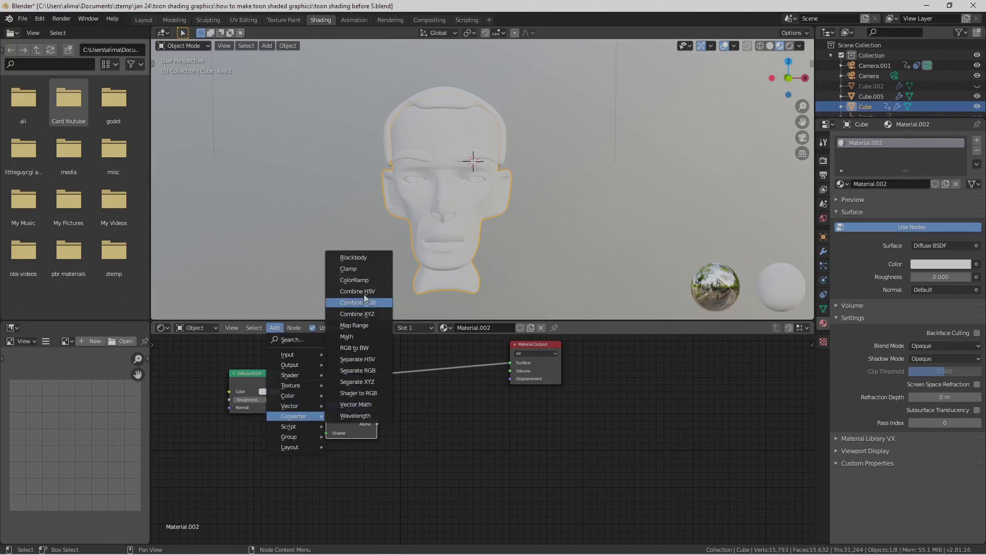
left_click(364, 279)
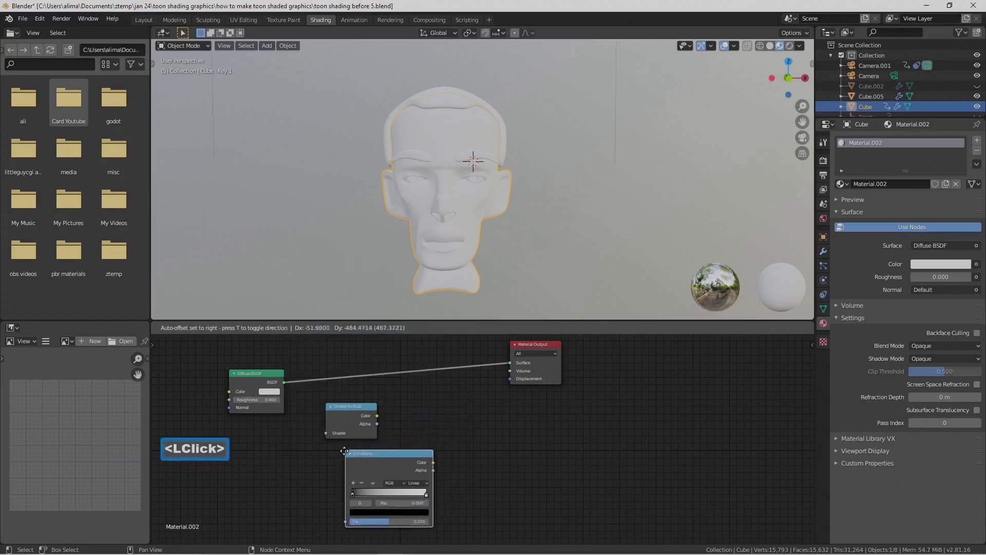
left_click(343, 451)
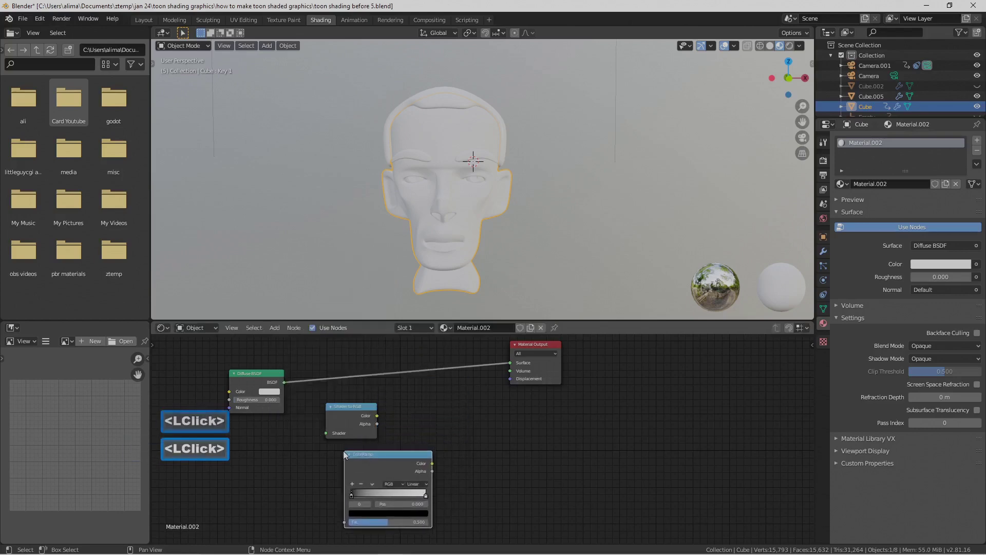
- Add a Mix Shader node between the ColorRamp and the Material Output
left_click(274, 329)
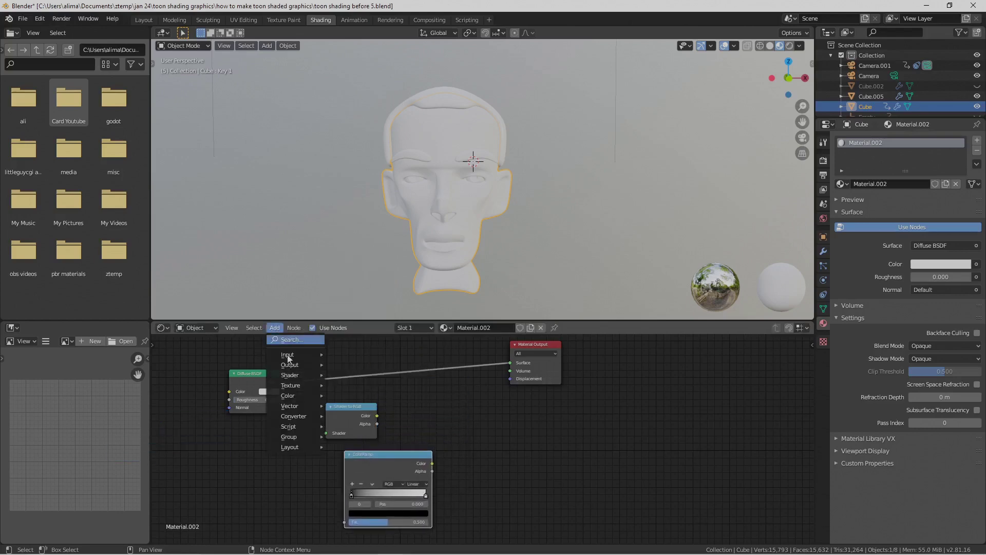
mouse_move(295, 378)
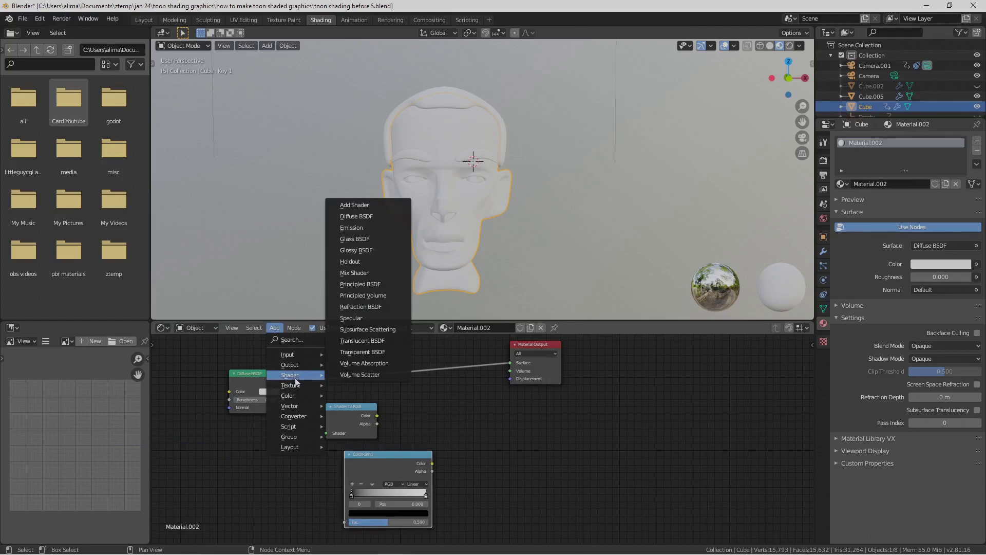
left_click(378, 274)
left_click(488, 425)
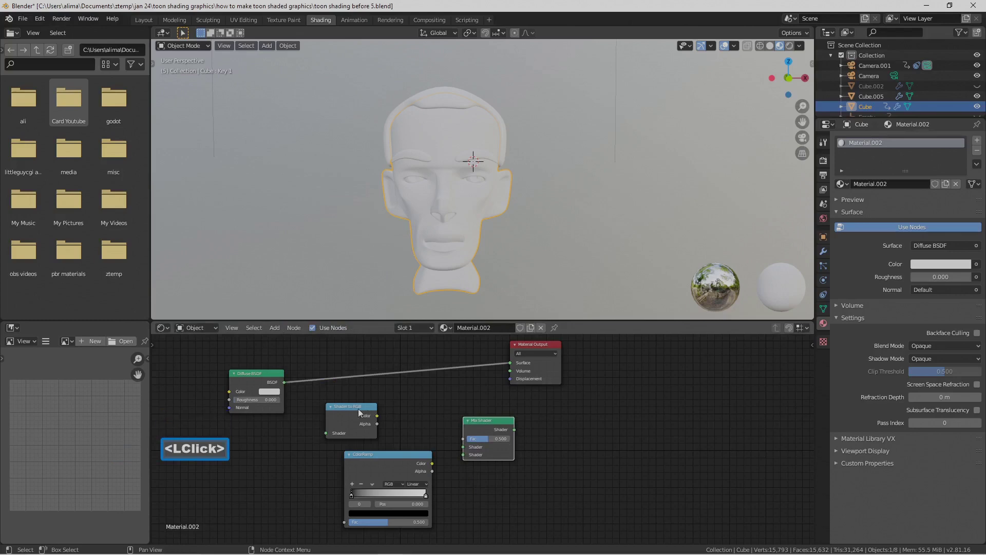
- Rearrange the Shader to RGB, ColorRamp and Mix Shader nodes slightly closer to the Diffuse BSDF
left_click_drag(354, 408, 333, 399)
left_click_drag(376, 455, 363, 457)
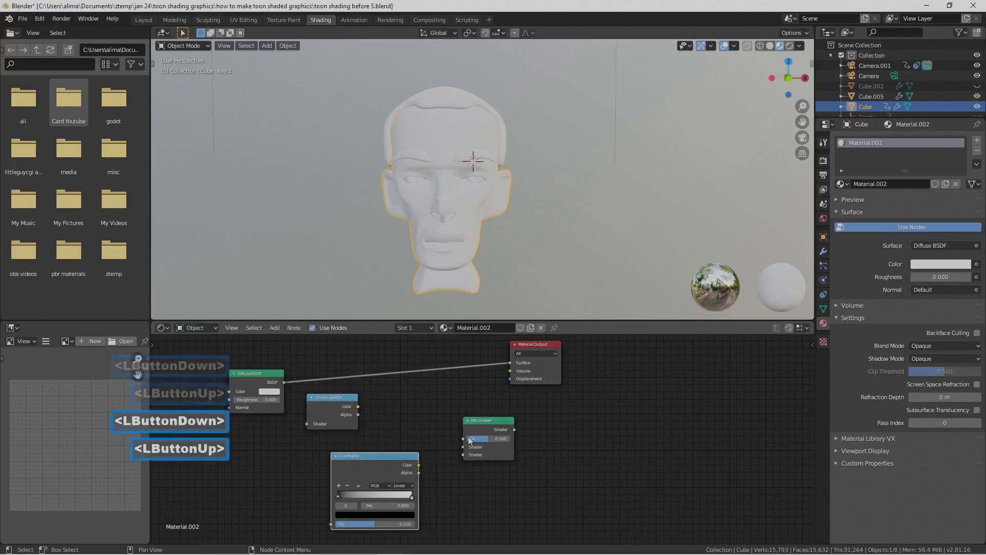
left_click_drag(494, 421, 479, 424)
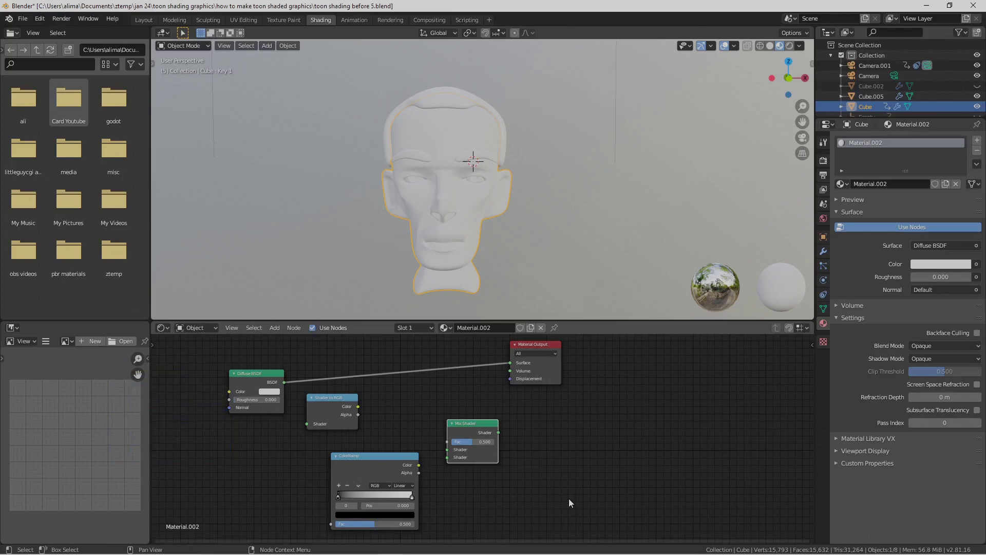
key("Pause")
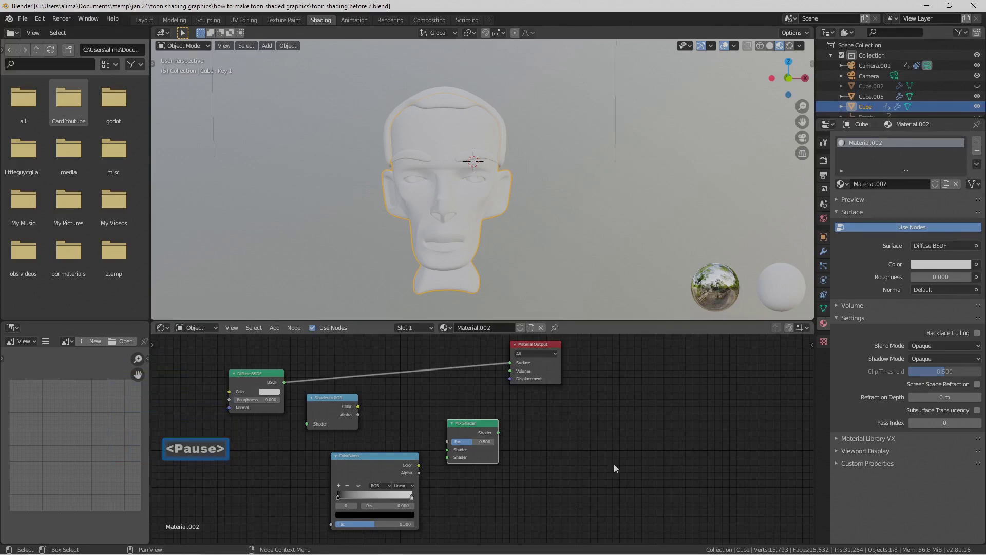
- Chain the Shader to RGB, ColorRamp and Mix Shader nodes between the Diffuse BSDF and Material Output, and save incrementally as toon shading before 8.blend
left_click_drag(270, 380, 235, 379)
mouse_move(327, 399)
left_mouse_down()
mouse_move(284, 379)
mouse_move(297, 368)
left_mouse_up()
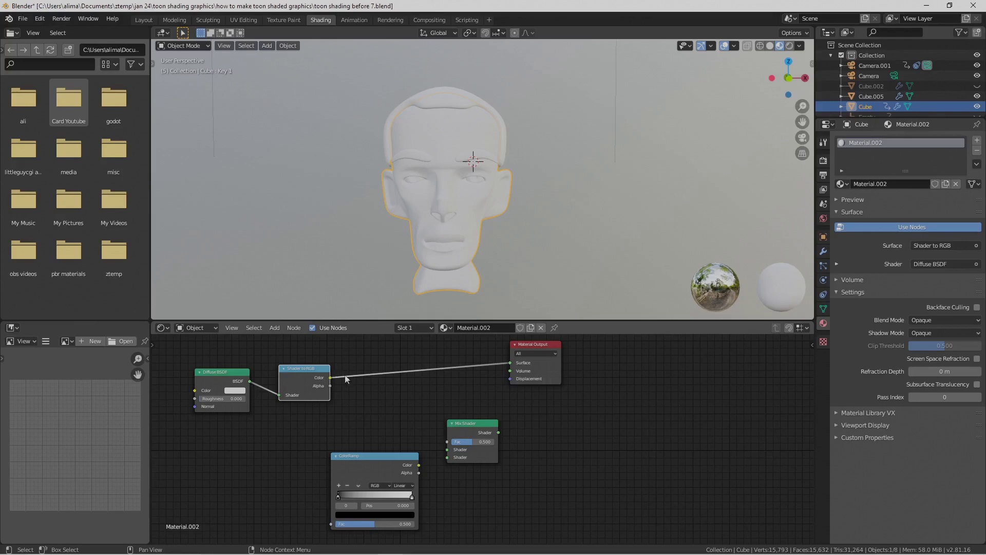
left_click_drag(387, 457, 415, 362)
left_click_drag(537, 346, 602, 368)
left_click_drag(496, 415, 535, 360)
key("ctrl+alt+s")
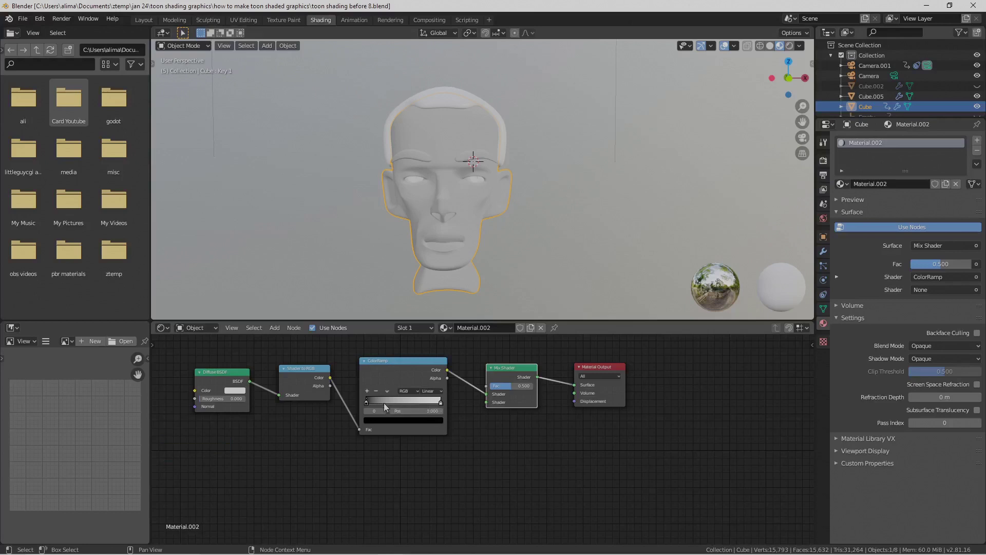
- Tighten the ColorRamp by moving the black stop slightly inward and the white stop to about 0.293
left_click_drag(366, 402, 373, 402)
mouse_move(437, 402)
left_mouse_down()
mouse_move(365, 402)
mouse_move(379, 402)
left_mouse_up()
left_click(432, 401)
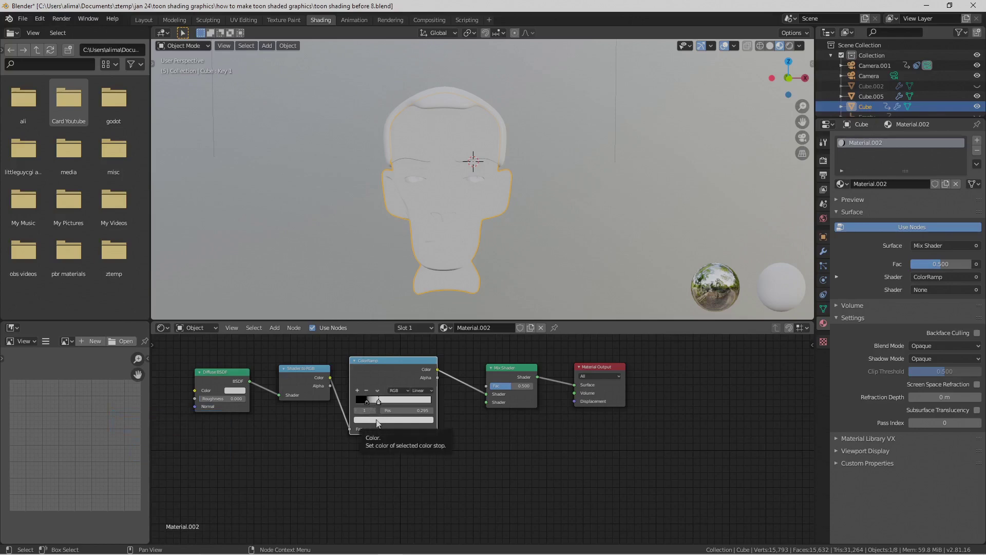
- Set the Diffuse BSDF node's colour to a light tan skin tone
left_click(236, 391)
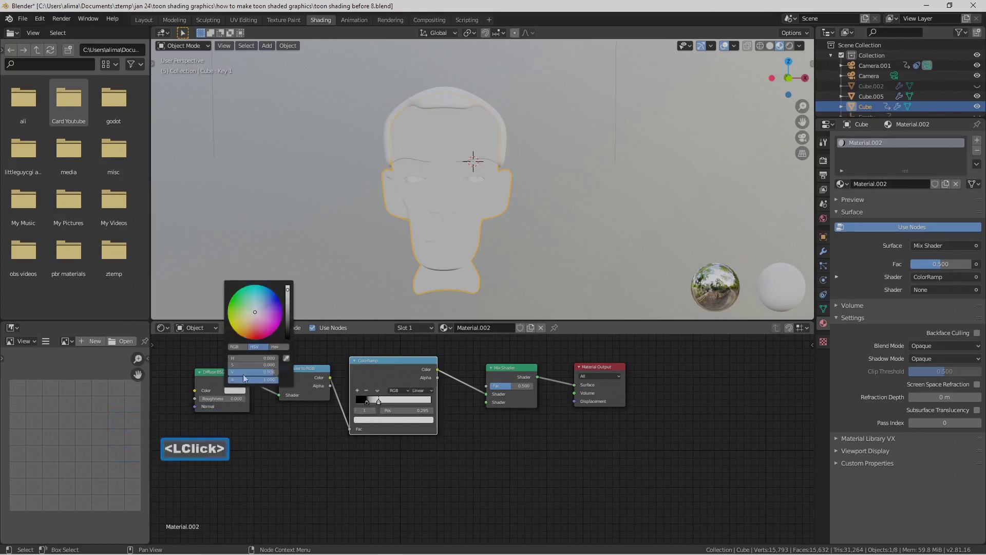
left_click(250, 325)
left_click_drag(251, 324, 247, 325)
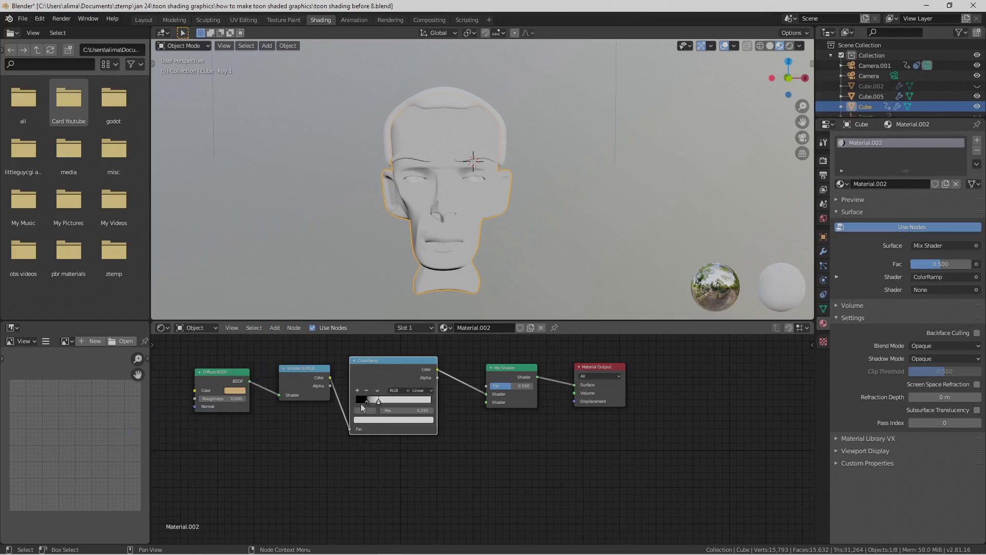
- Sample the Diffuse BSDF's tan colour for the ColorRamp's black stop and darken it to a deep brown
left_click(367, 404)
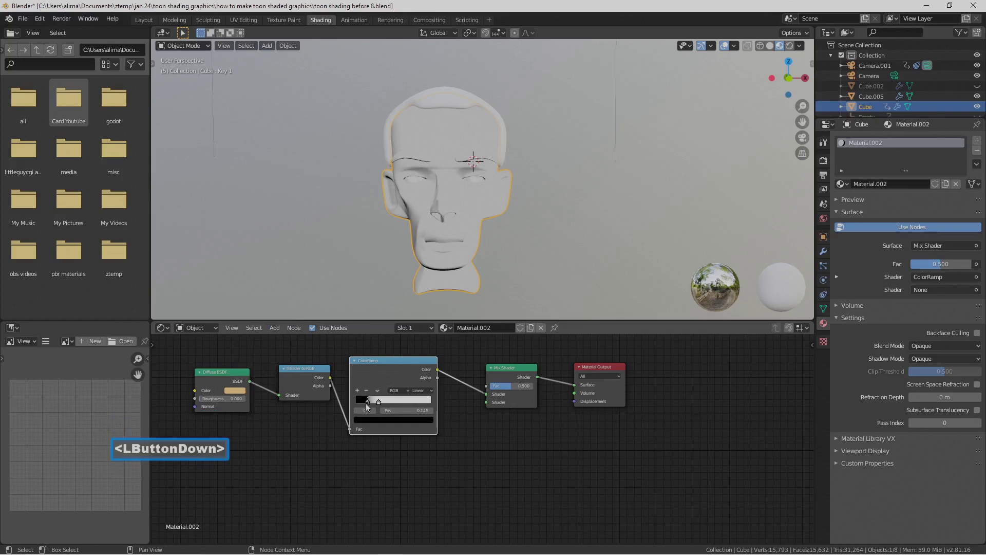
left_click(392, 421)
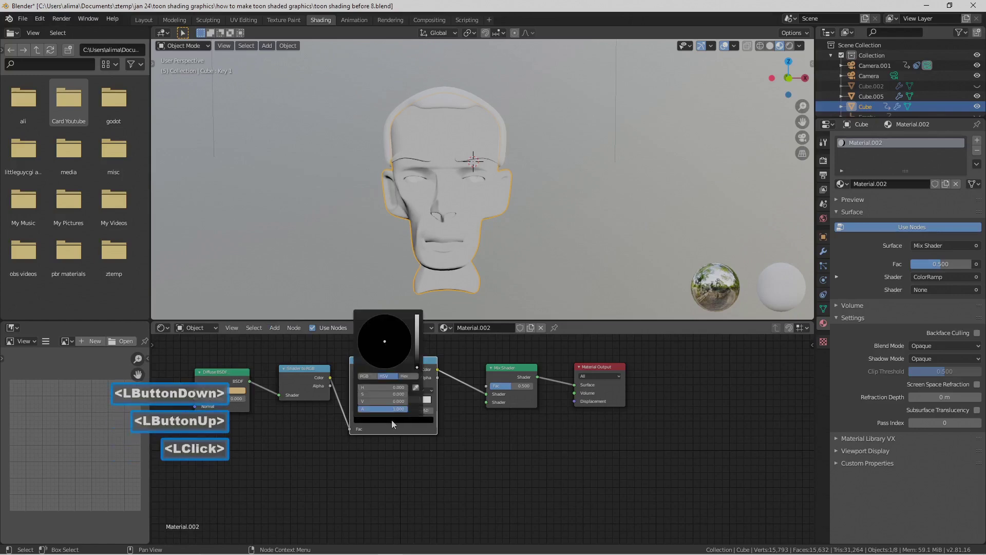
left_click(416, 388)
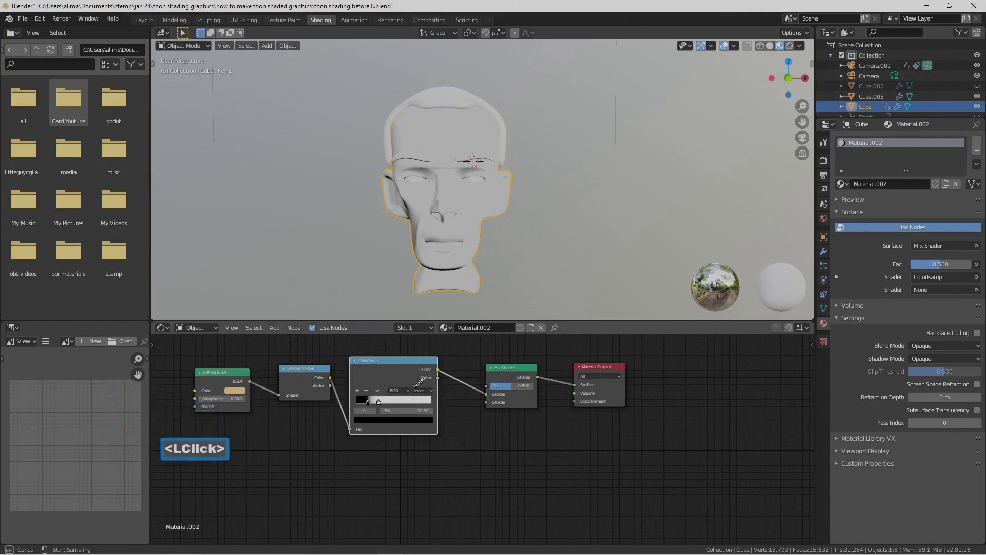
left_click(239, 392)
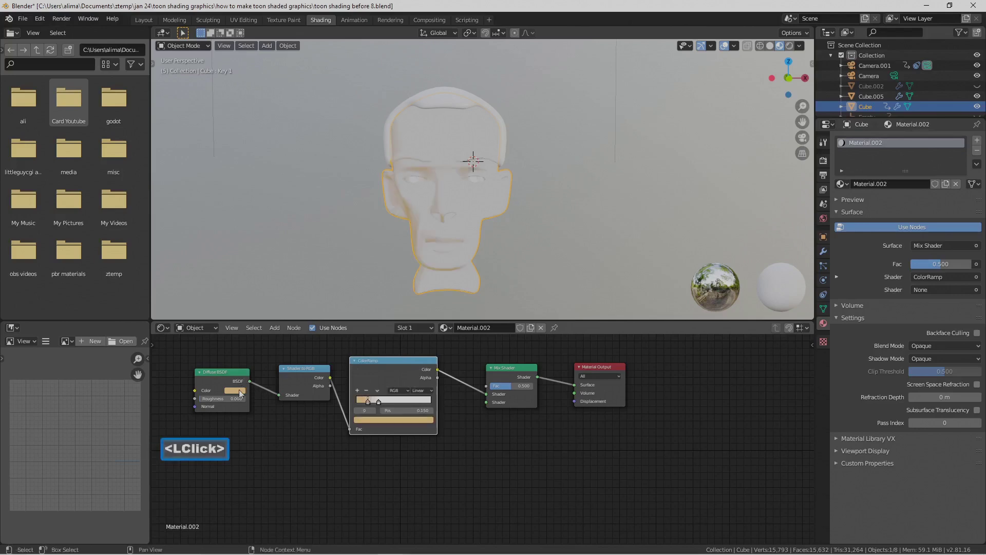
left_click(396, 421)
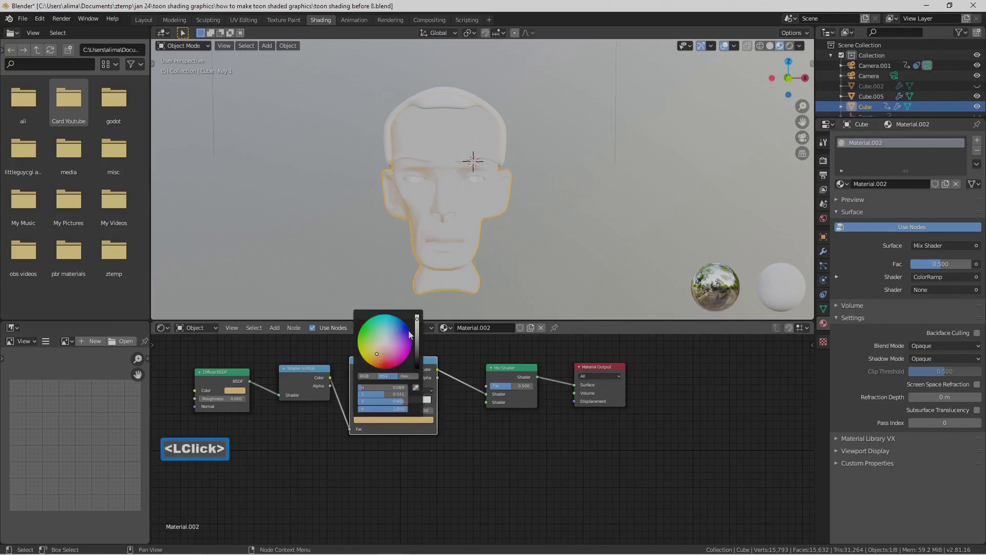
left_click_drag(417, 321, 417, 353)
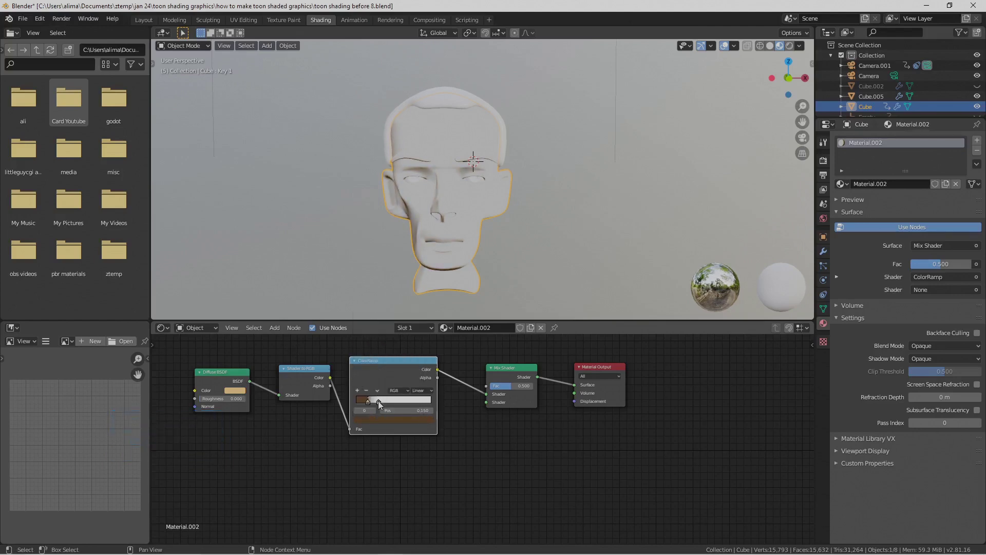
- Move the ColorRamp's white stop to about 0.341 and give it the tan colour sampled from the Diffuse BSDF, fine-tuning its brightness
left_click(378, 401)
left_click_drag(382, 401, 383, 401)
left_click(396, 423)
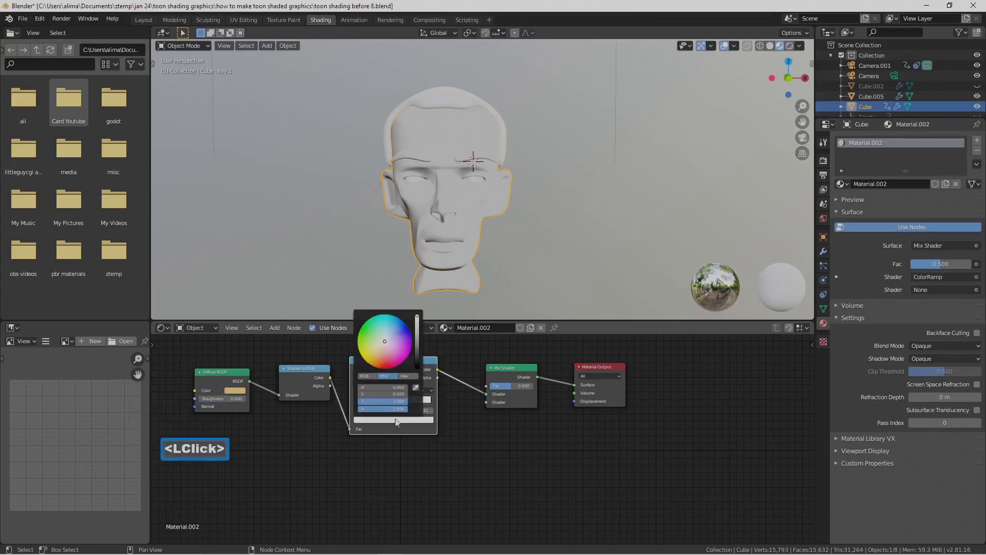
left_click(408, 393)
left_click(240, 391)
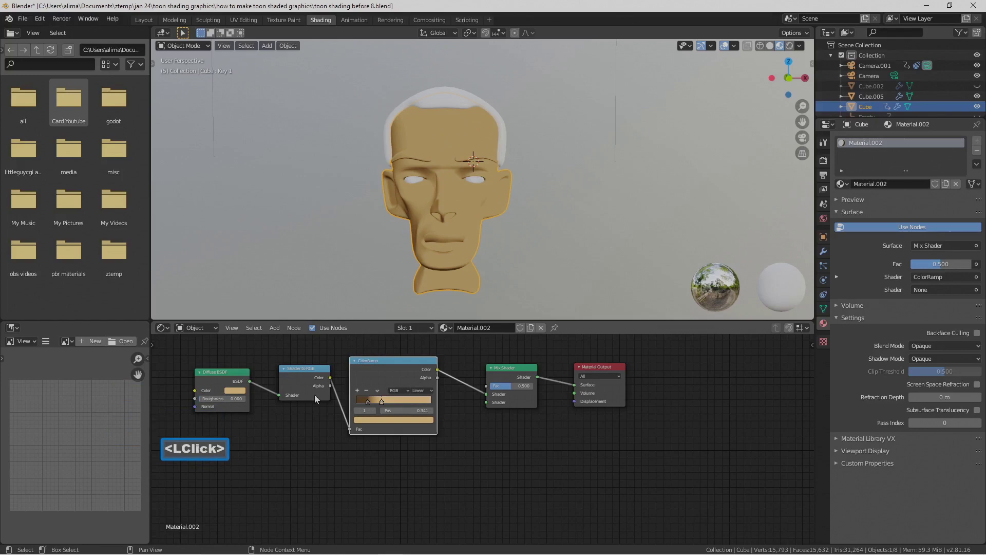
left_click(413, 419)
left_click_drag(416, 321, 417, 320)
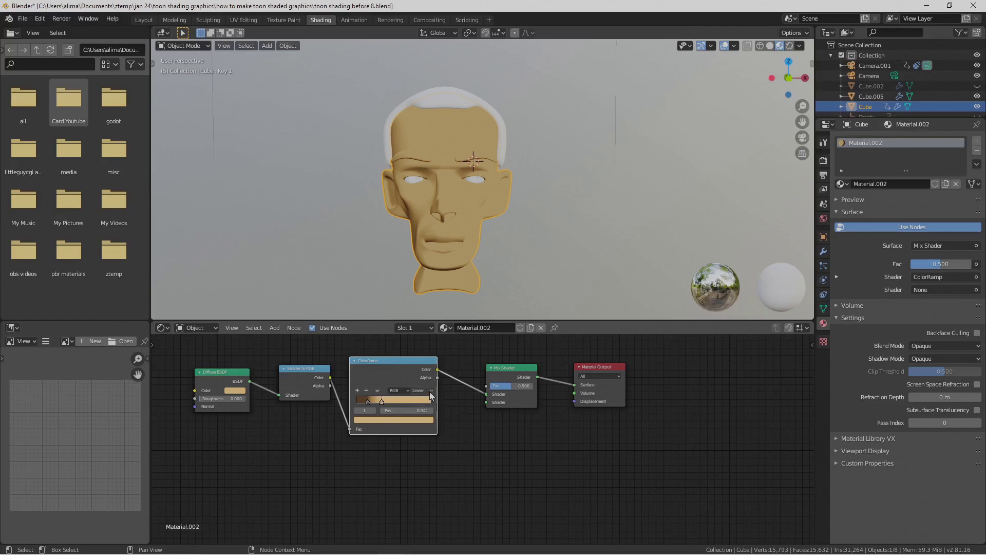
- Set the ColorRamp's interpolation to Constant for hard-edged shading
left_click(431, 390)
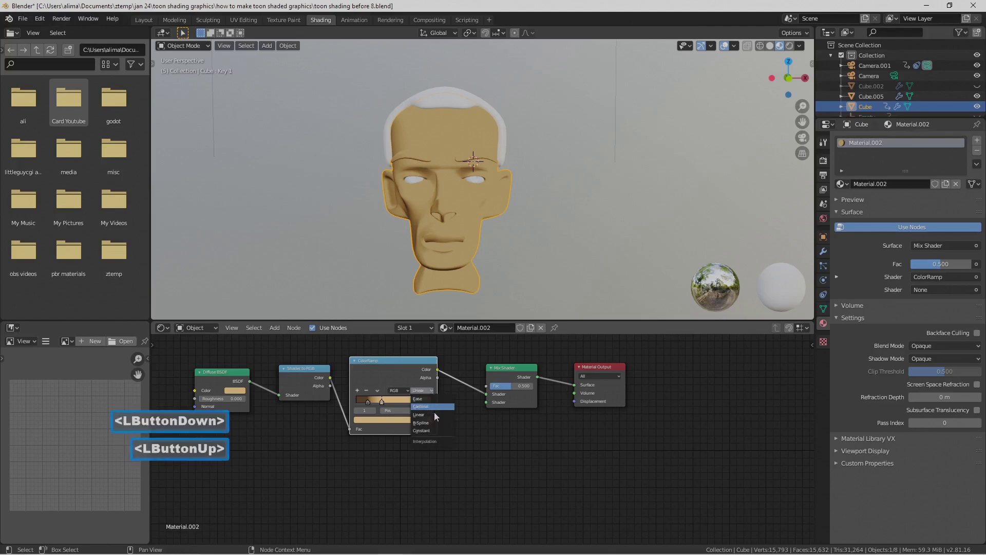
left_click(440, 430)
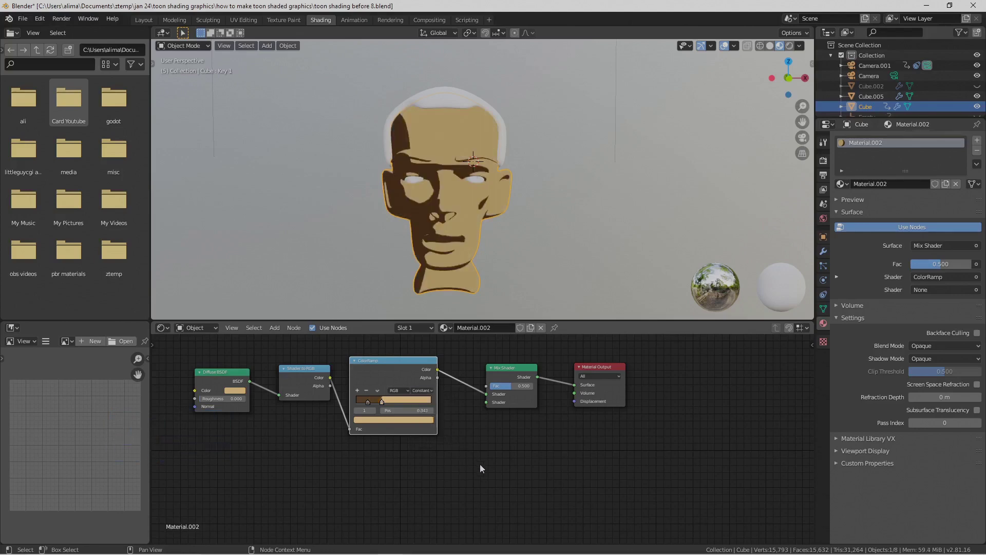
key("Pause")
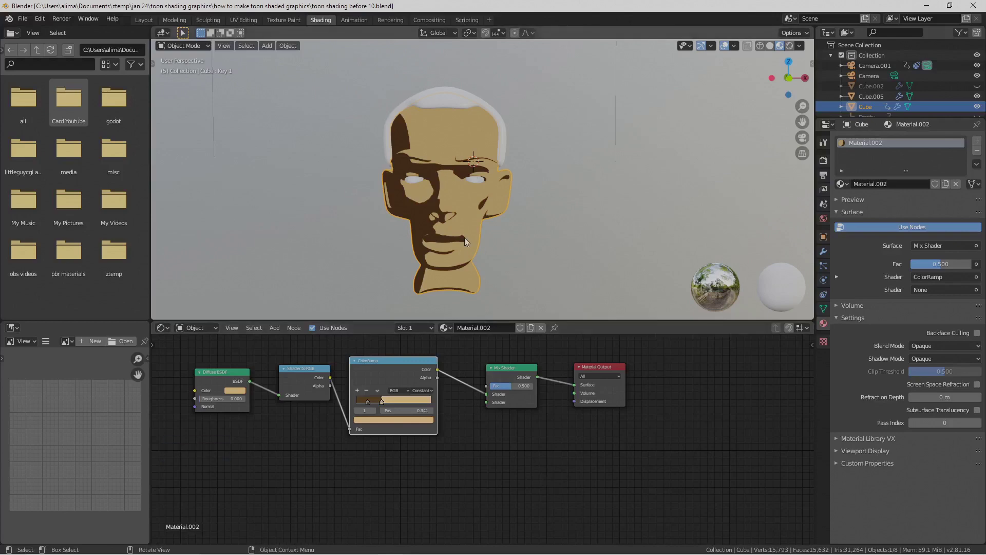
- Move the ColorRamp's dark brown stop to about 0.168 and lighten its colour slightly
mouse_move(480, 272)
middle_mouse_down()
mouse_move(488, 232)
mouse_move(467, 247)
mouse_move(483, 254)
mouse_move(471, 244)
mouse_move(463, 267)
middle_mouse_up()
left_click(368, 402)
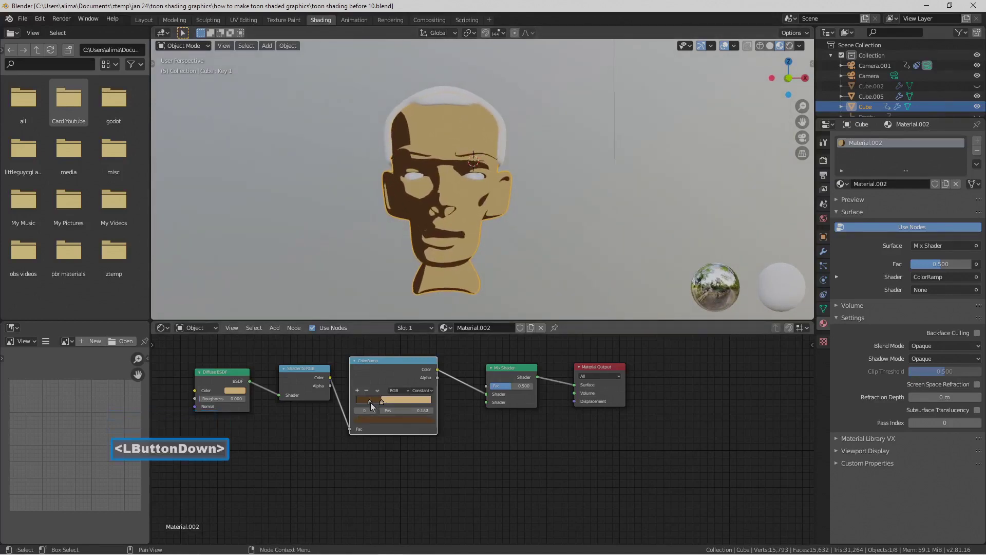
left_click(387, 418)
left_click_drag(417, 353, 417, 347)
middle_click_drag(447, 287, 449, 264)
mouse_move(469, 229)
middle_mouse_down()
mouse_move(496, 233)
mouse_move(473, 231)
mouse_move(467, 211)
middle_mouse_up()
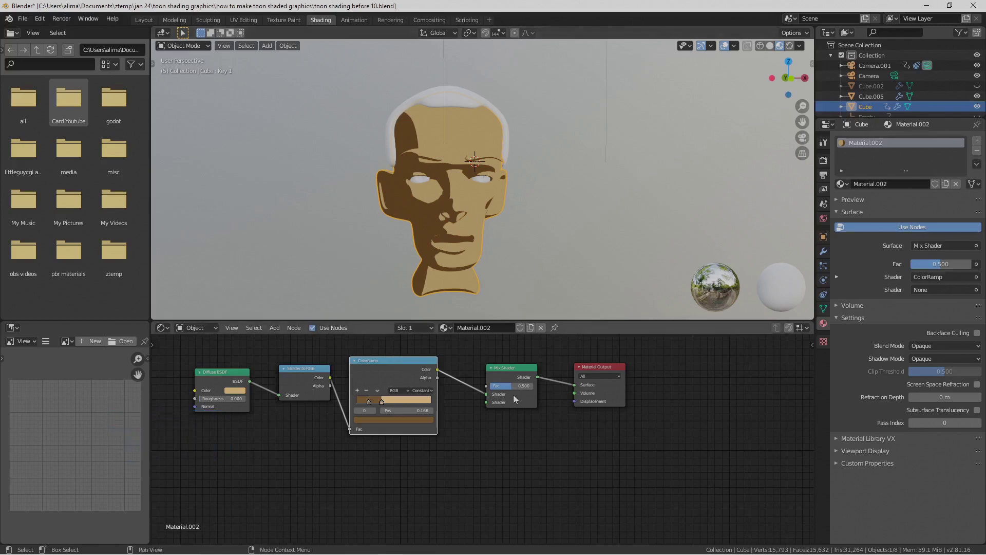
- Duplicate the Shader to RGB and ColorRamp nodes together and place the copies below the originals
left_click(313, 369)
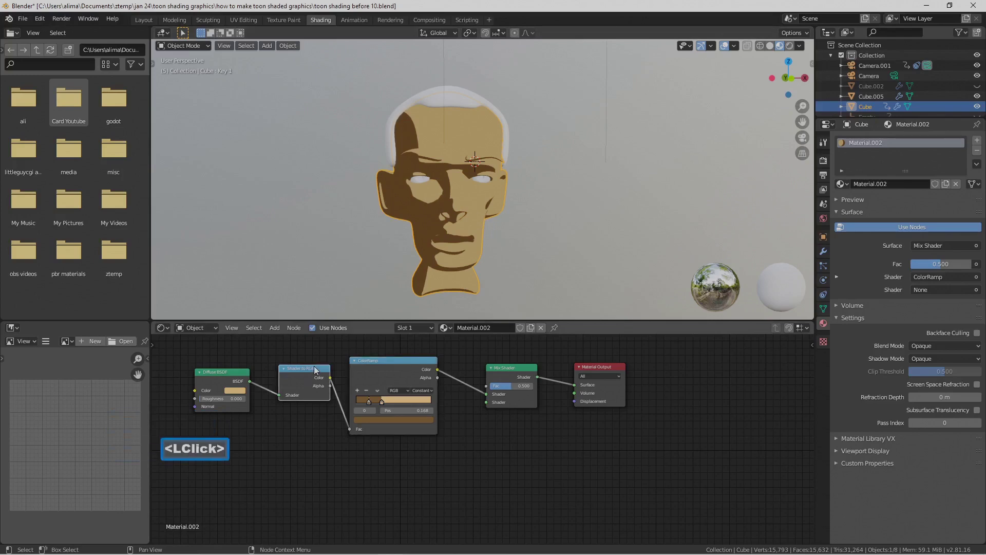
left_click(387, 364, "shift")
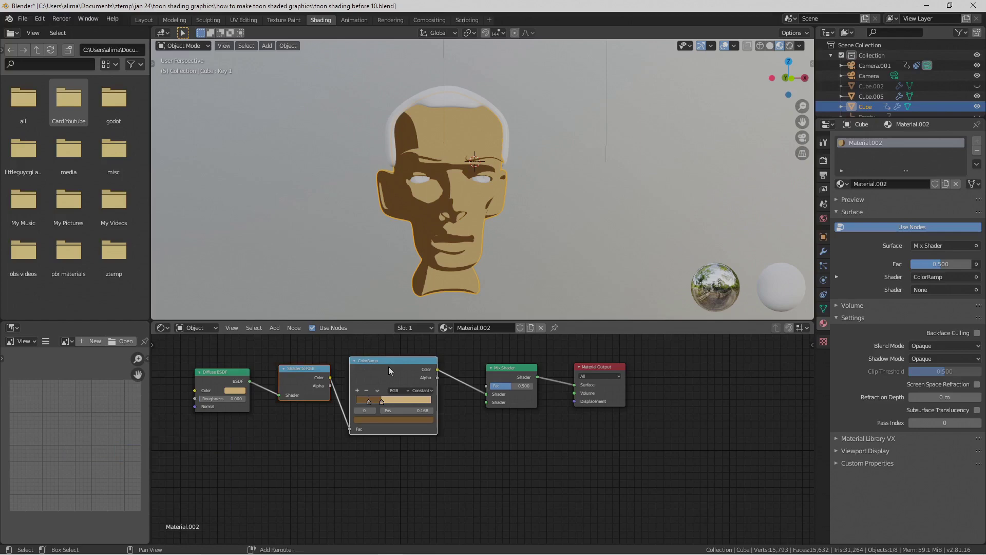
key("shift+d")
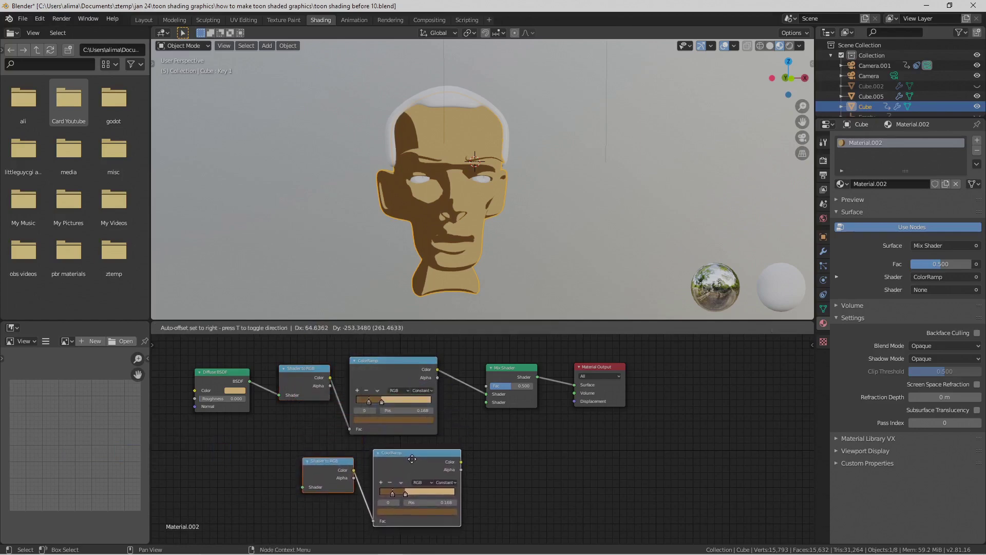
left_click(412, 459)
- Add a Glossy BSDF node in front of the duplicated Shader to RGB node
left_click(277, 329)
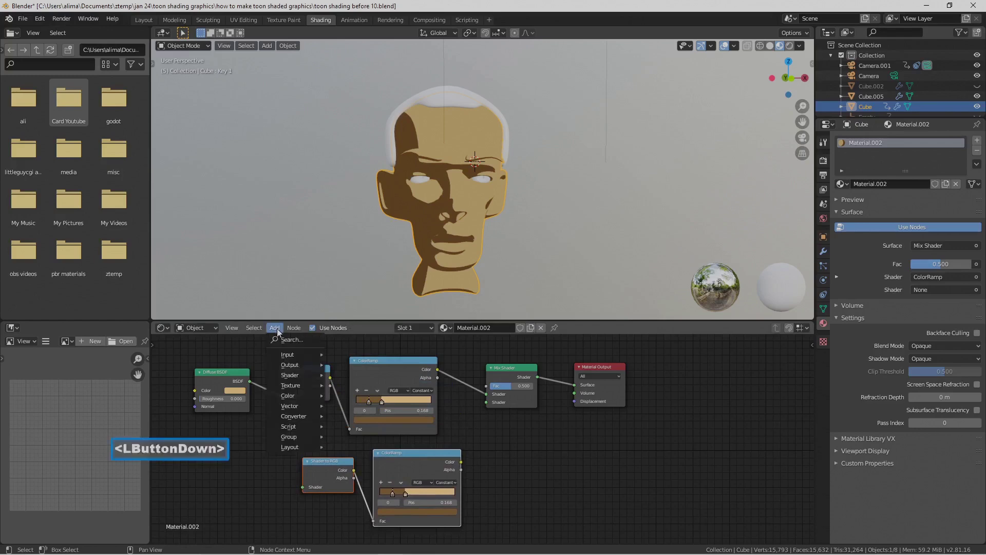
mouse_move(292, 375)
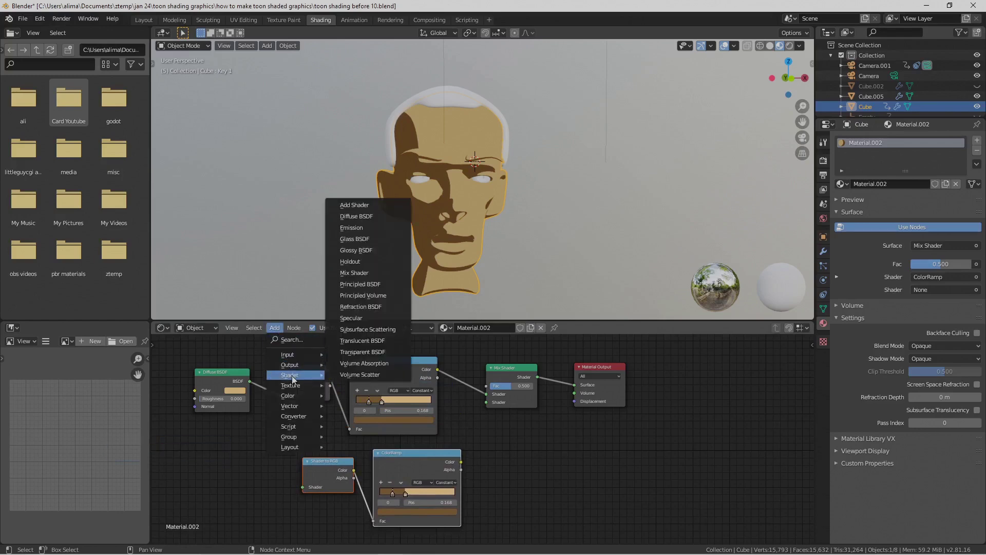
left_click(378, 250)
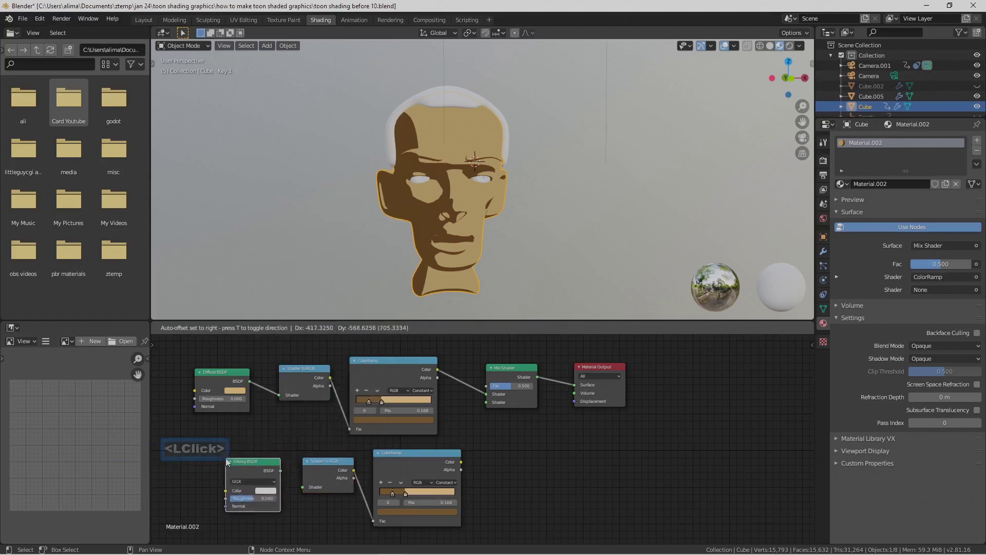
left_click(225, 460)
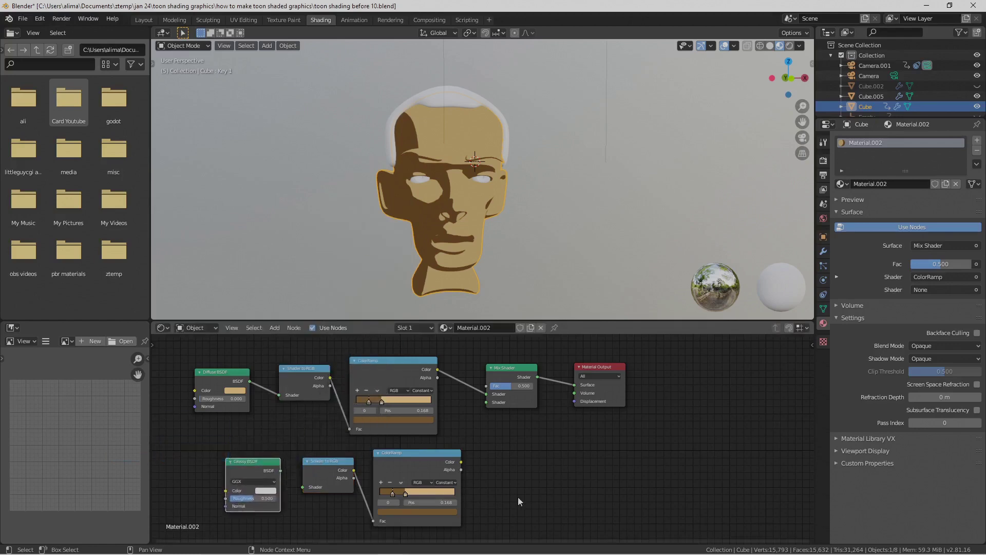
key("Pause")
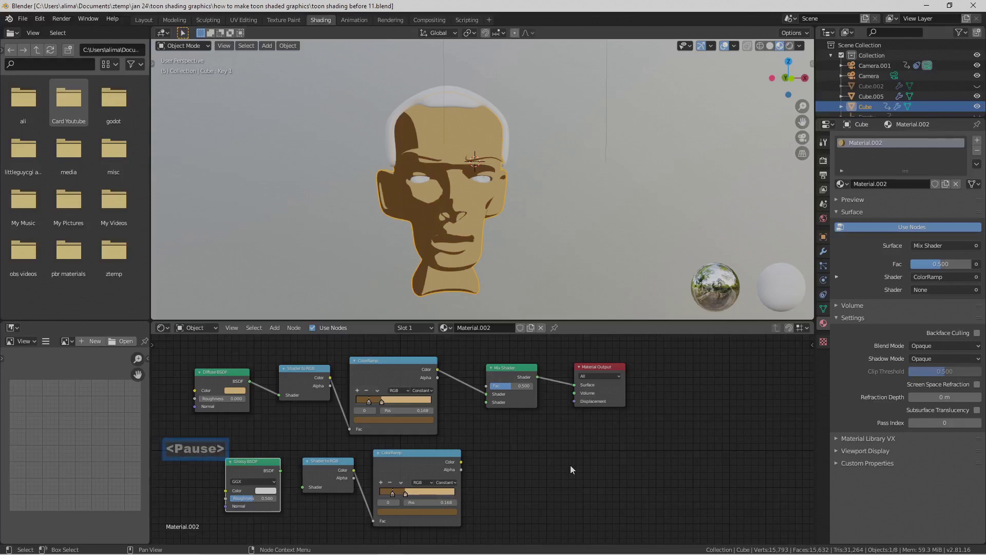
- Connect the Glossy BSDF to the duplicated Shader to RGB, and the lower ColorRamp's Color output to the Mix Shader's second Shader input
left_click_drag(280, 470, 303, 486)
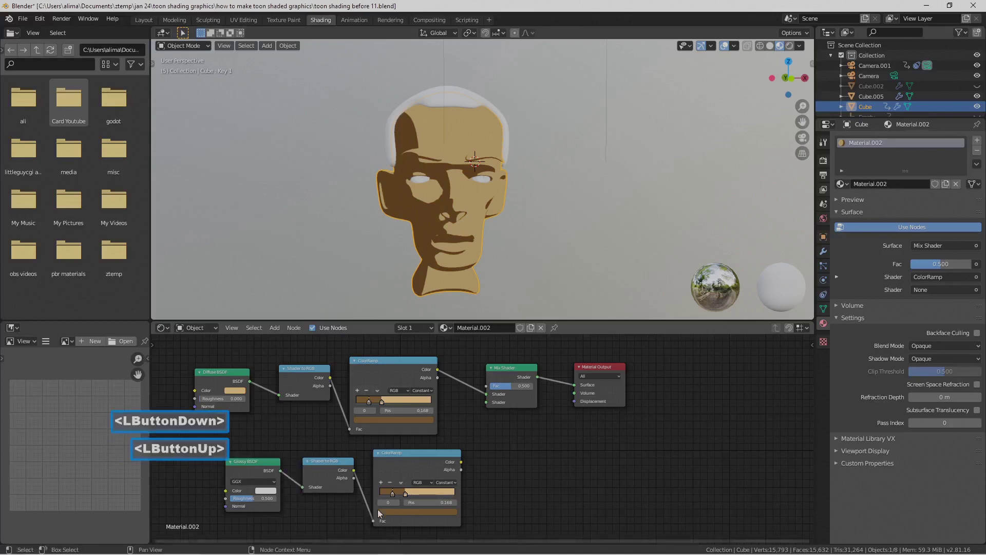
left_click_drag(461, 463, 470, 452)
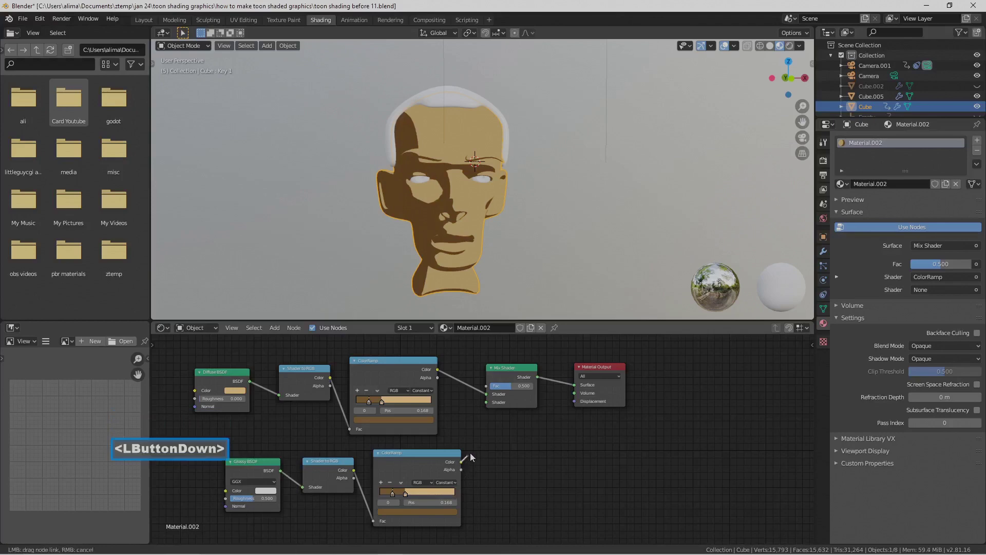
left_click_drag(480, 412, 486, 403)
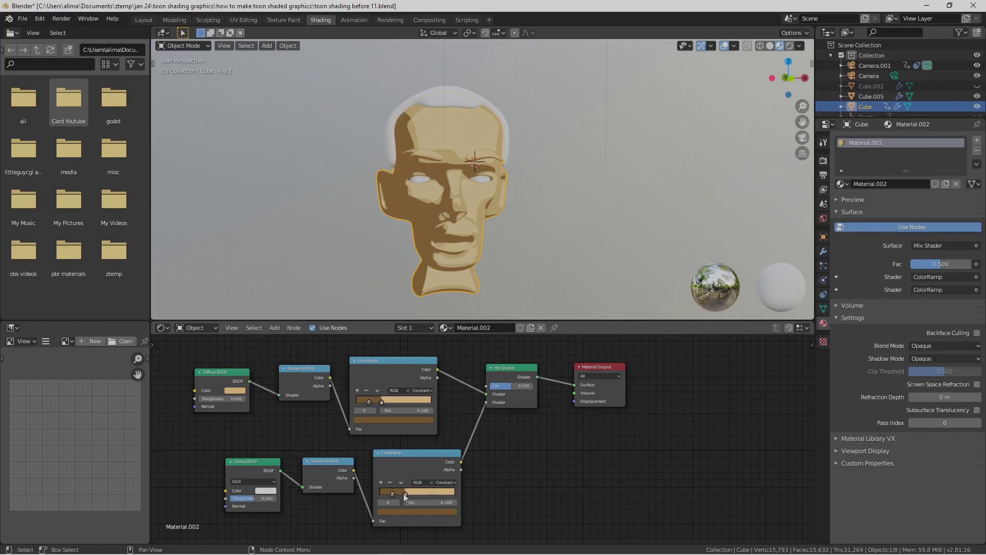
mouse_move(454, 250)
middle_mouse_down()
mouse_move(495, 236)
mouse_move(471, 254)
middle_mouse_up()
middle_click_drag(430, 243, 466, 250)
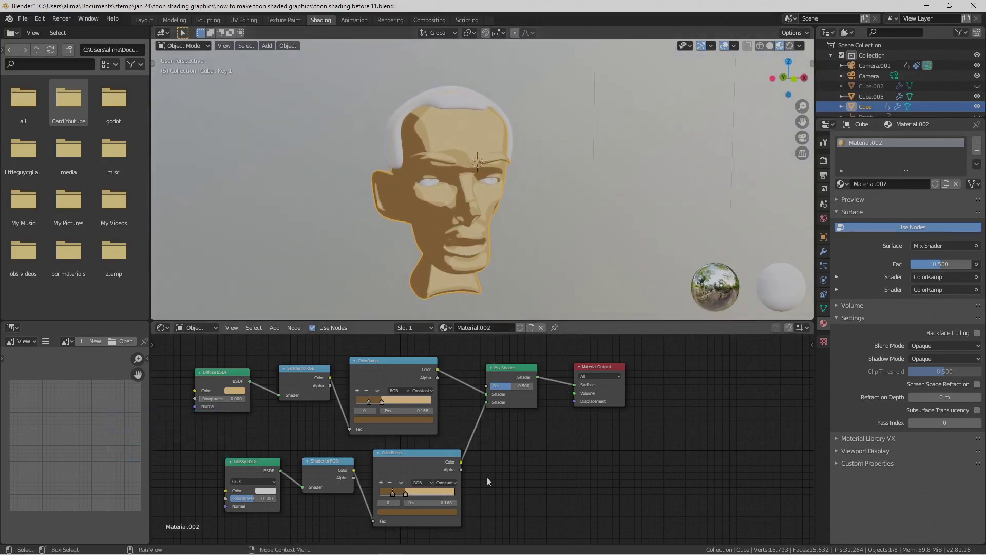
- Move the lower ColorRamp's dark stop to about 0.21 and lighten its brown colour
left_click(454, 481)
mouse_move(407, 495)
left_mouse_down()
mouse_move(439, 495)
mouse_move(393, 491)
mouse_move(405, 496)
left_mouse_up()
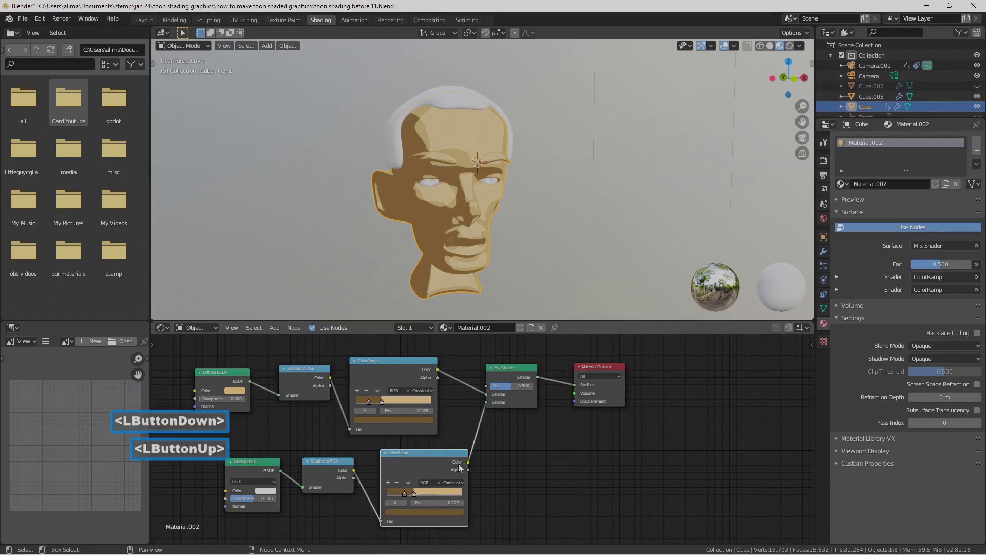
left_click(439, 512)
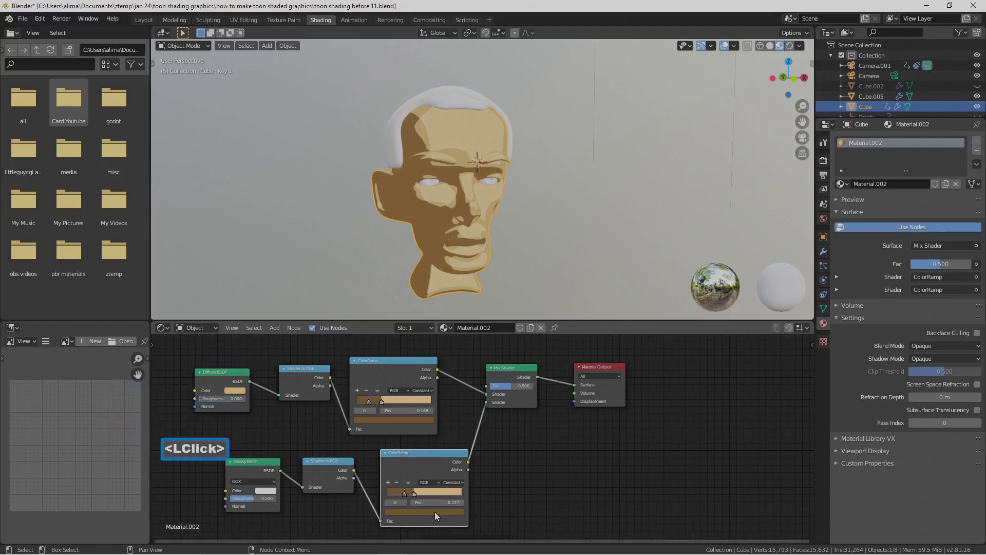
left_click_drag(404, 494, 408, 495)
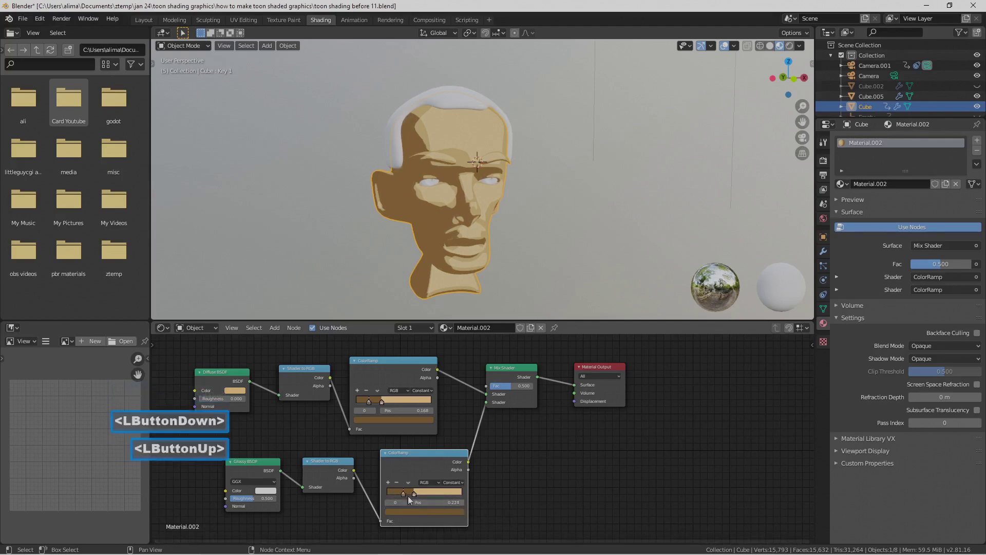
left_click(424, 510)
left_click_drag(446, 439, 451, 424)
mouse_move(500, 235)
middle_mouse_down()
mouse_move(447, 229)
mouse_move(457, 196)
mouse_move(504, 239)
mouse_move(476, 223)
mouse_move(492, 232)
middle_mouse_up()
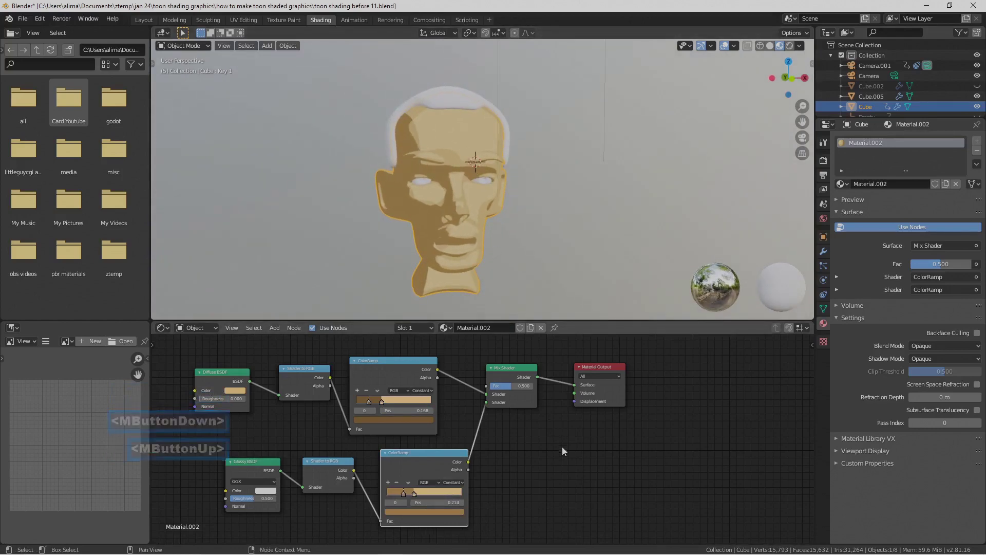
- Select the hair cap object on top of the head and create a new material for it
key("Pause")
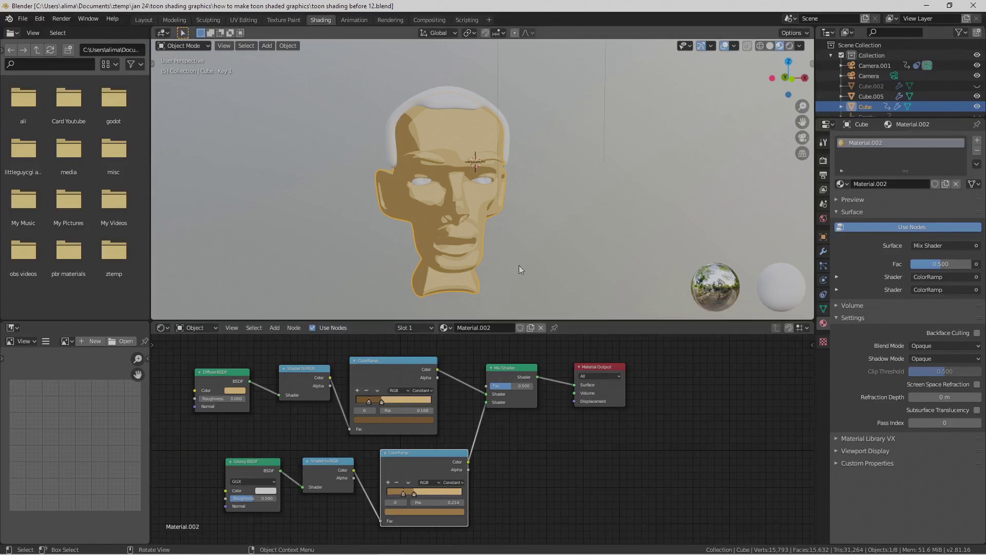
left_click(461, 106)
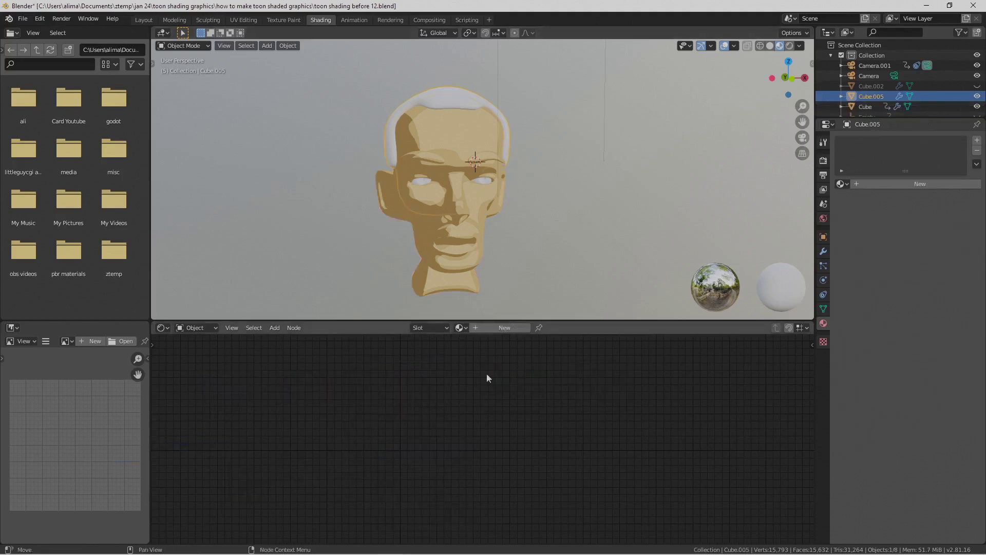
left_click(941, 185)
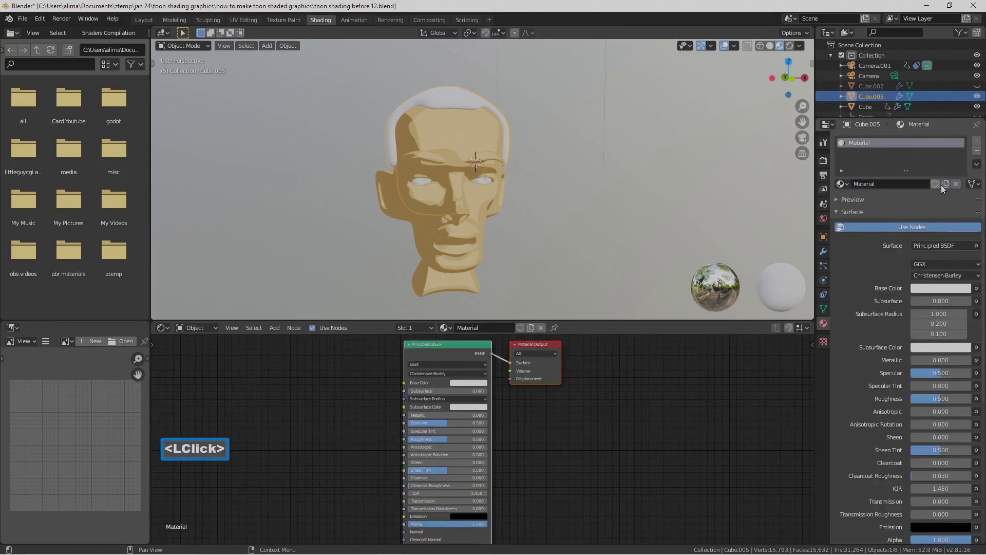
- Copy the head's skin material and paste its settings and nodes into the hair object's material
left_click(478, 133)
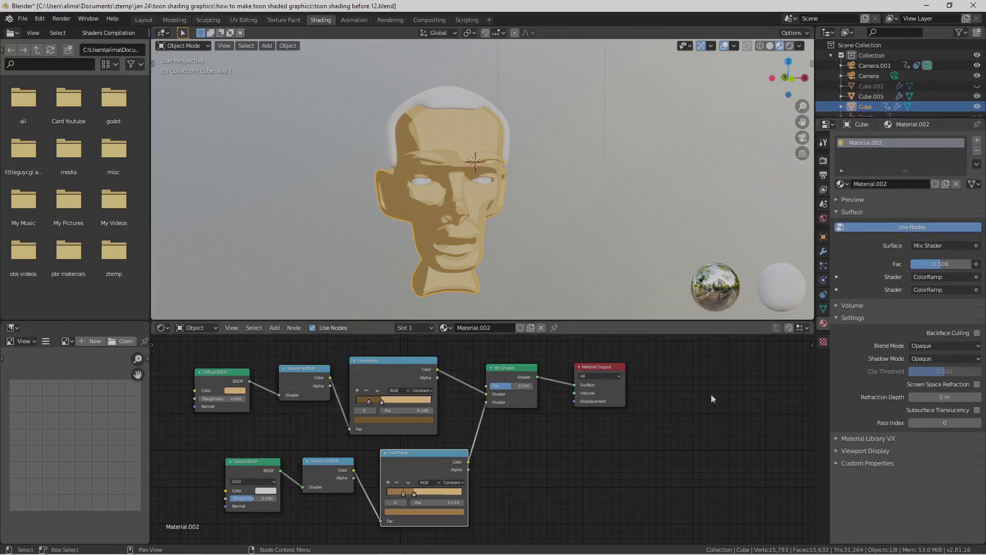
left_click(977, 166)
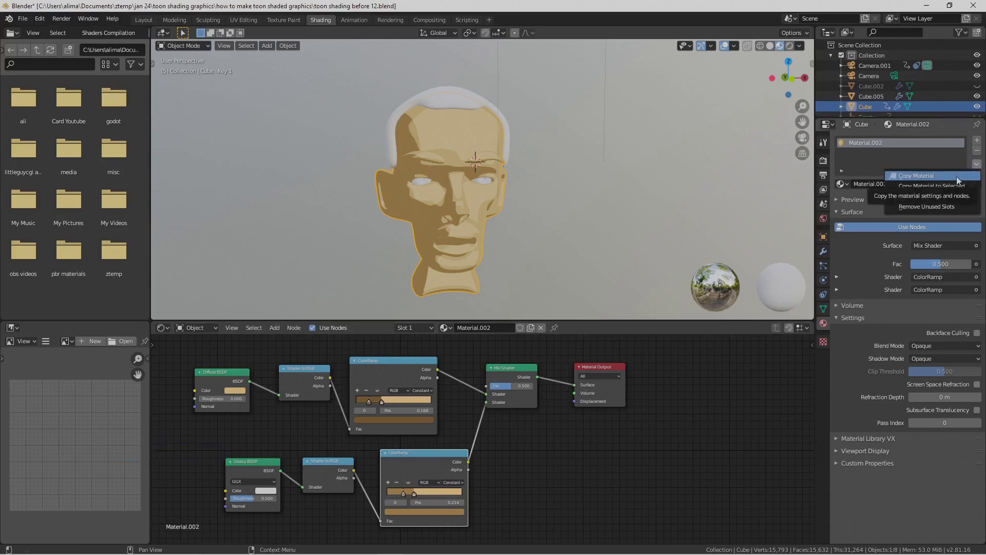
left_click(957, 178)
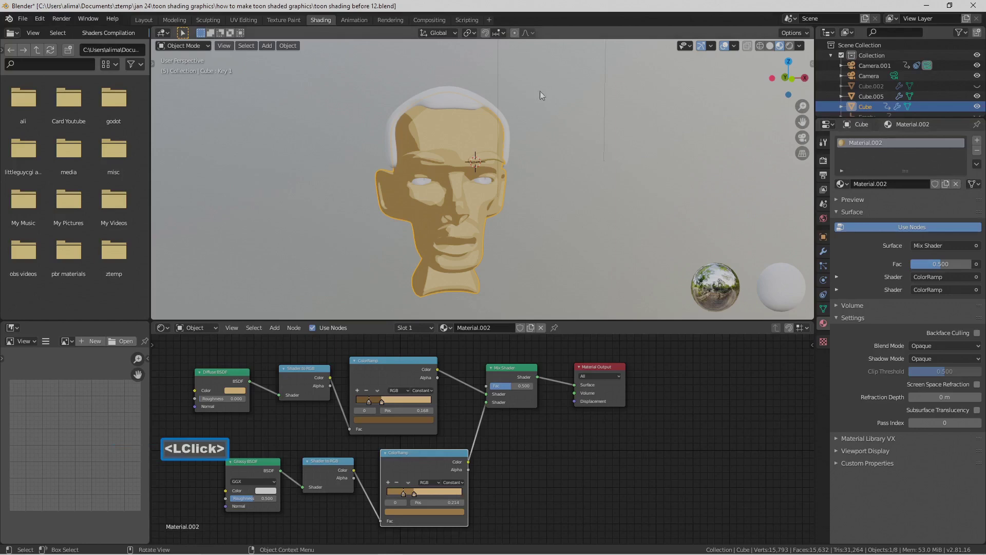
left_click(458, 107)
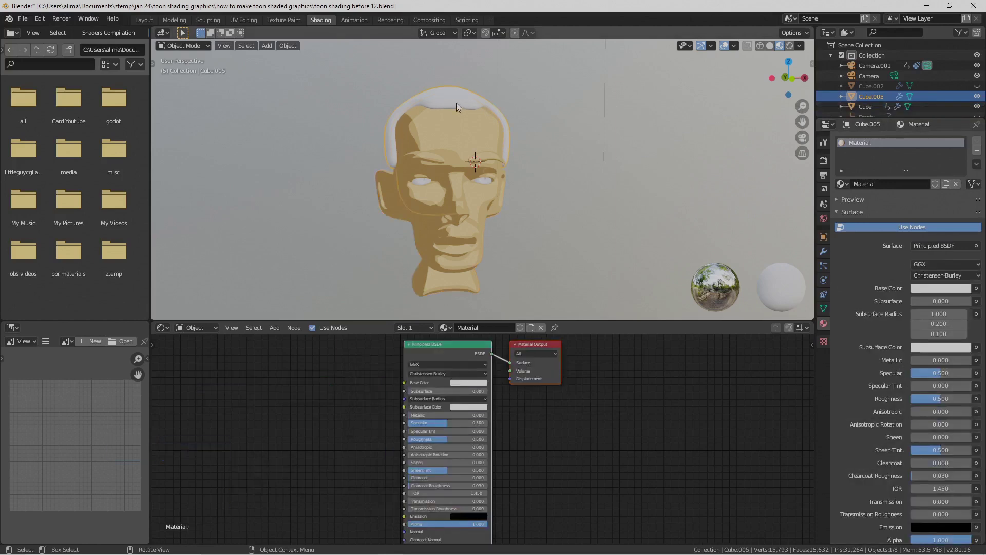
left_click(976, 164)
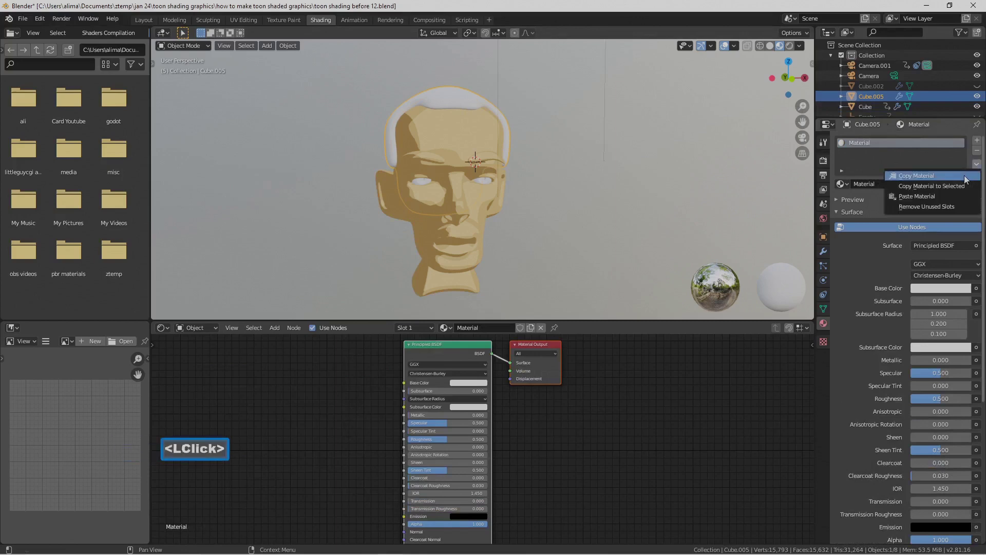
left_click(955, 196)
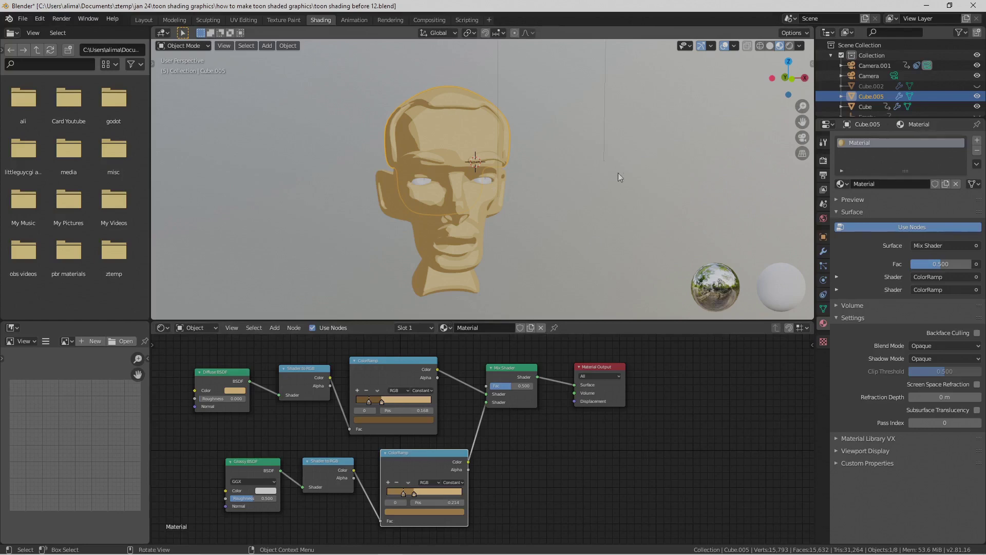
- Recolour the light stop of the hair material's upper ColorRamp to a very dark purple
left_click(383, 401)
left_click(400, 420)
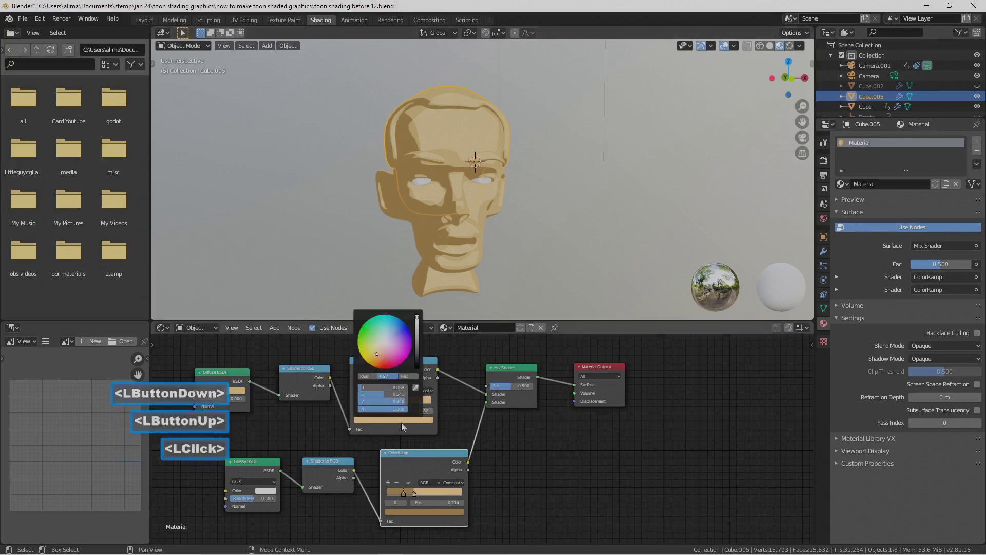
mouse_move(417, 321)
left_mouse_down()
mouse_move(417, 357)
mouse_move(388, 344)
left_mouse_up()
left_click(386, 346)
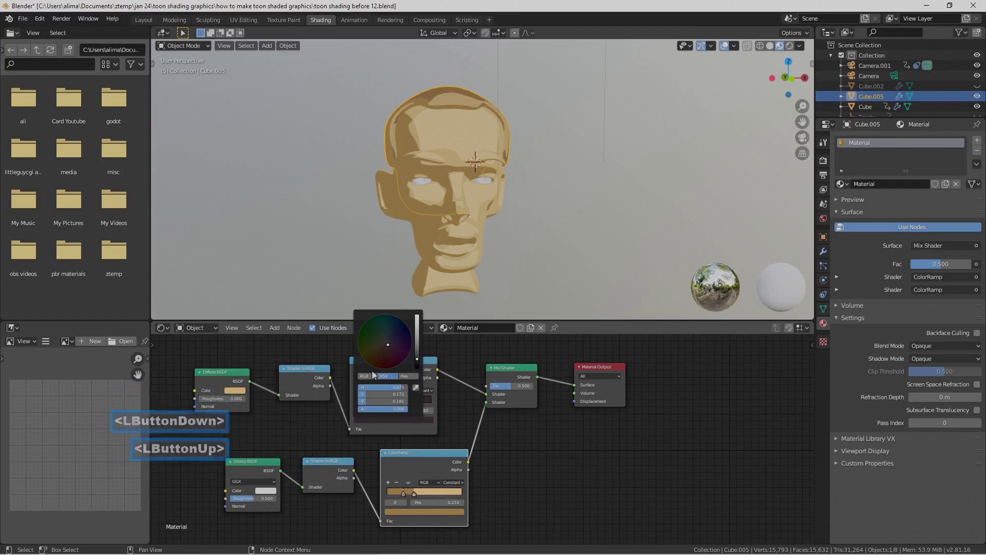
- Delete the lower ColorRamp node from the hair material
left_click(429, 452)
left_click(430, 452)
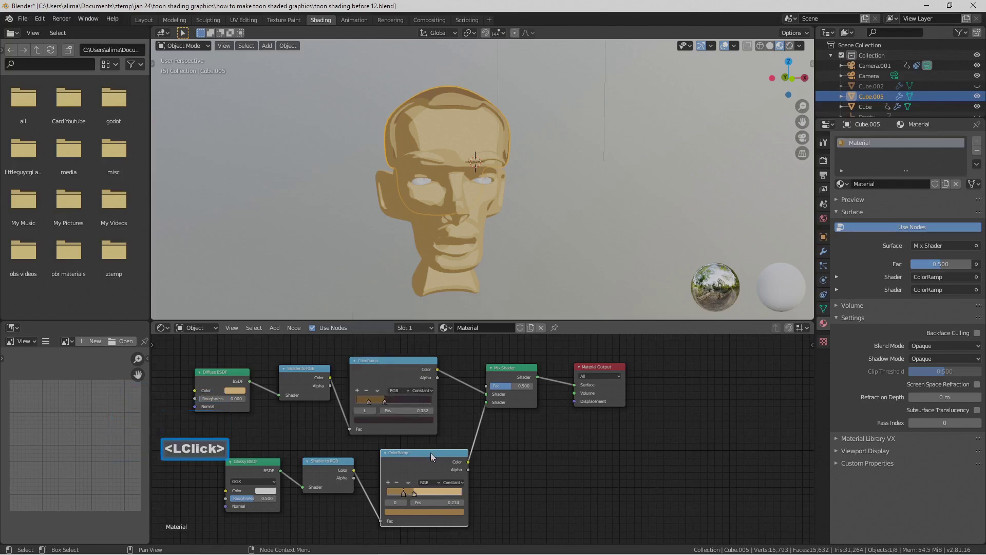
key("x")
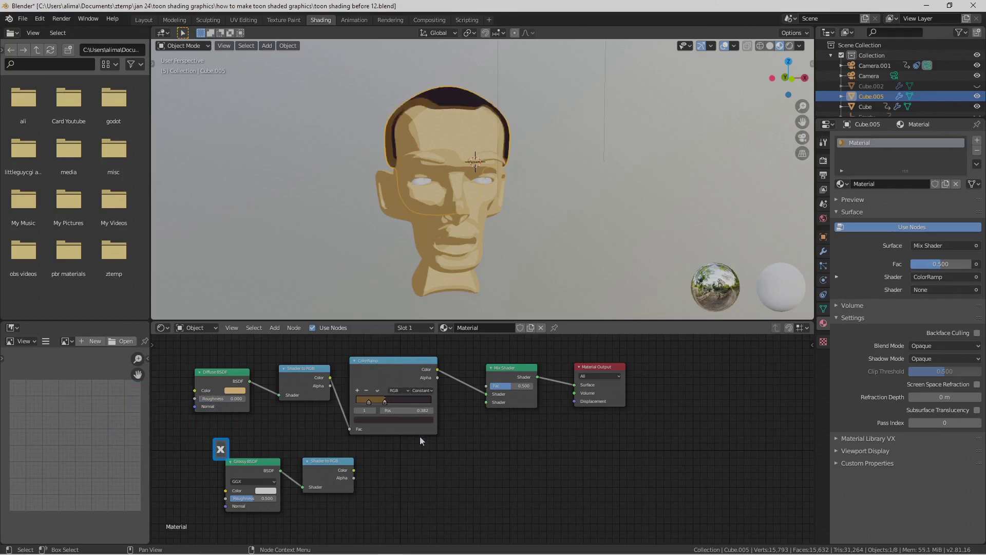
- Move the remaining ColorRamp's first stop to about 0.164 and recolour it light grey
left_click_drag(370, 406, 367, 404)
left_click(368, 405)
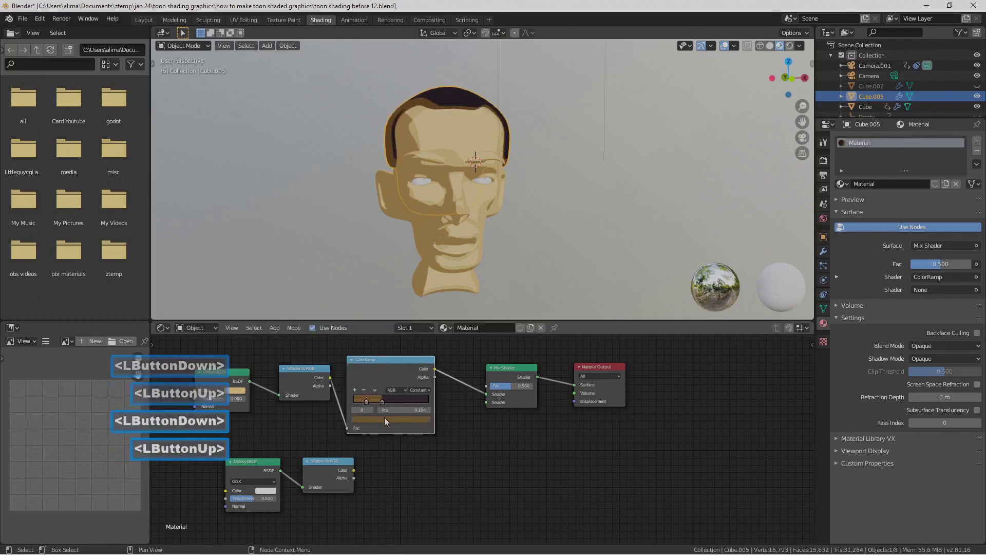
left_click(384, 417)
left_click(383, 342)
left_click(414, 342)
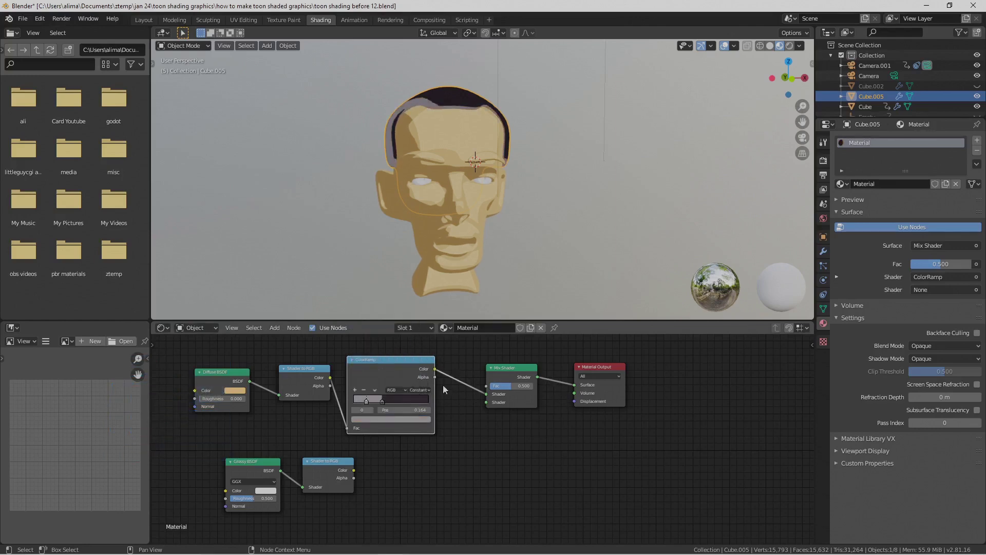
- Duplicate the ColorRamp below the original and connect it between the Glossy branch's Shader to RGB and the Mix Shader's second Shader input
left_click(396, 363)
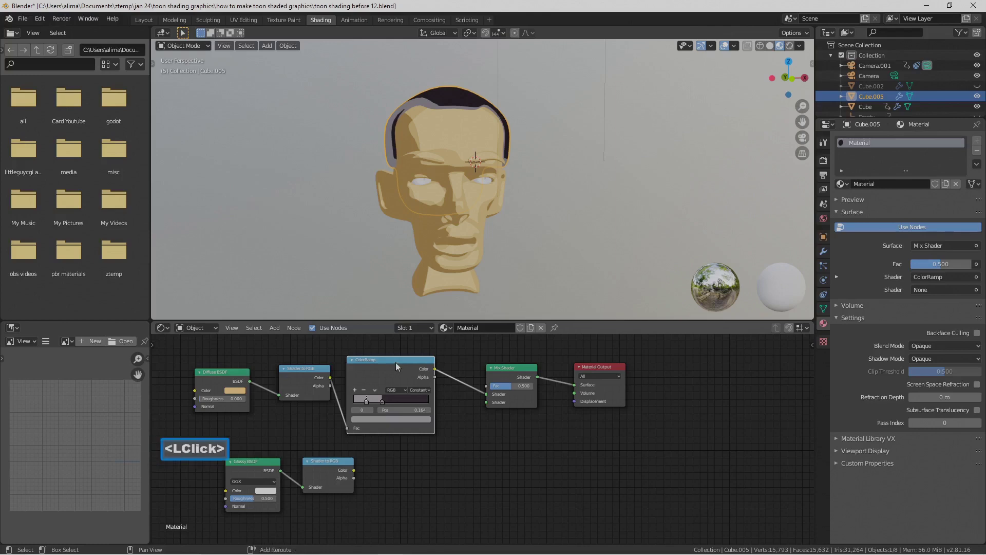
key("shift+d")
left_click(442, 451)
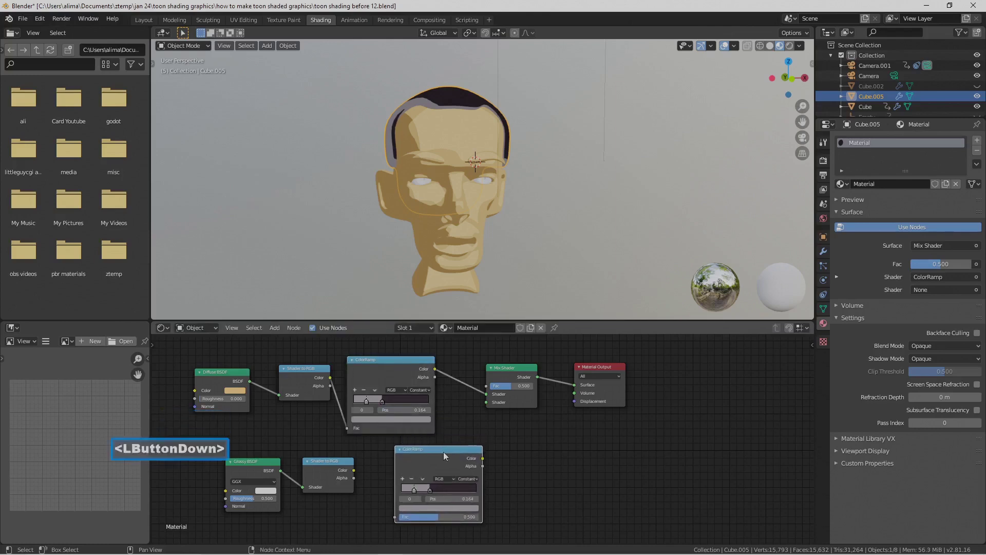
left_click_drag(355, 470, 395, 517)
mouse_move(482, 458)
left_mouse_down()
mouse_move(494, 450)
mouse_move(486, 403)
left_mouse_up()
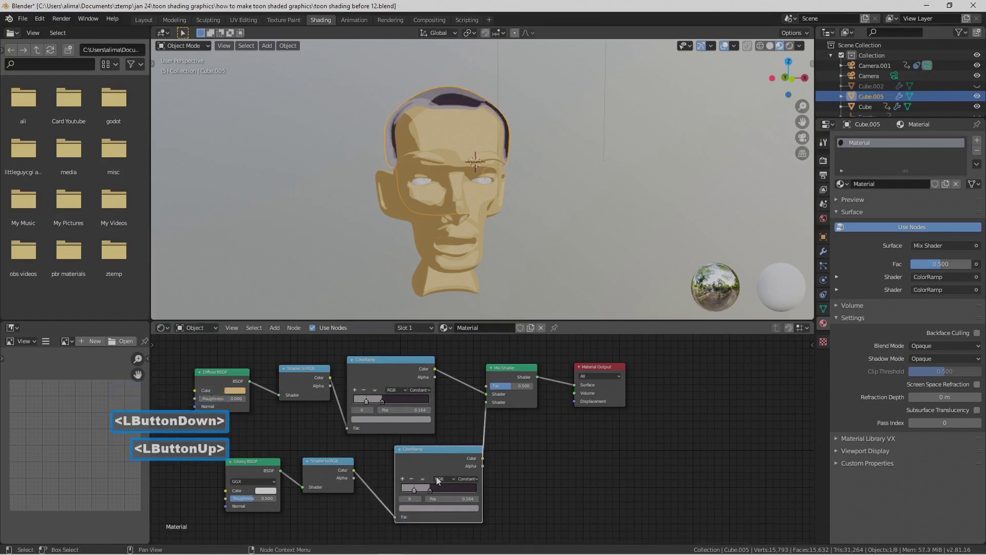
- Move the lower ColorRamp's first stop to about 0.145 and recolour the upper ColorRamp's second stop gold
left_click_drag(415, 493, 413, 492)
left_click(412, 492)
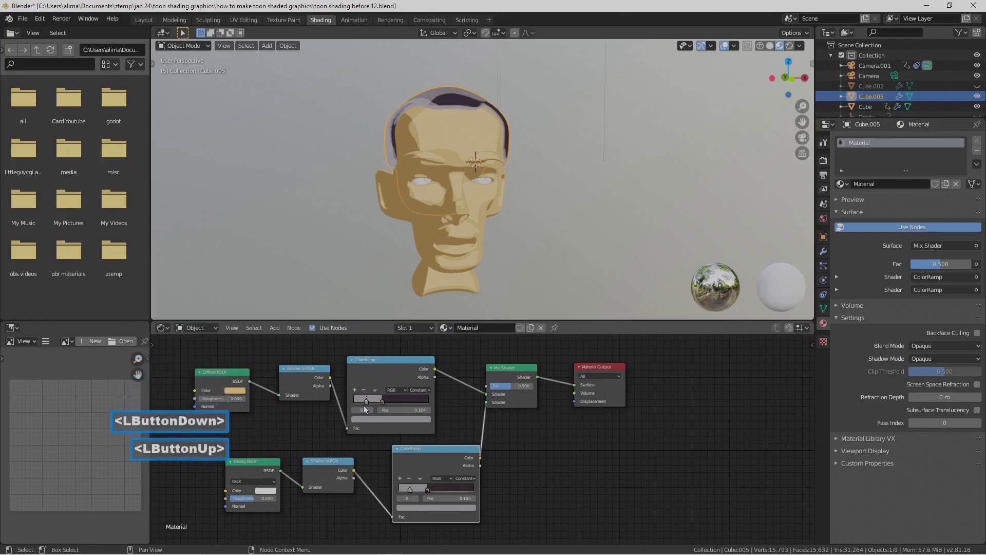
left_click_drag(367, 402, 364, 402)
left_click(395, 418)
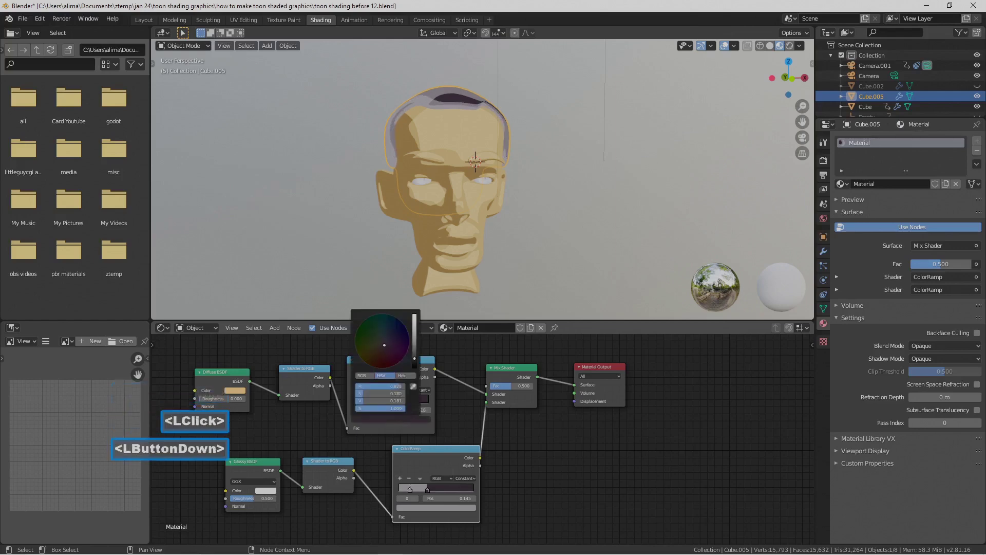
mouse_move(411, 362)
left_mouse_down()
mouse_move(416, 335)
mouse_move(369, 354)
left_mouse_up()
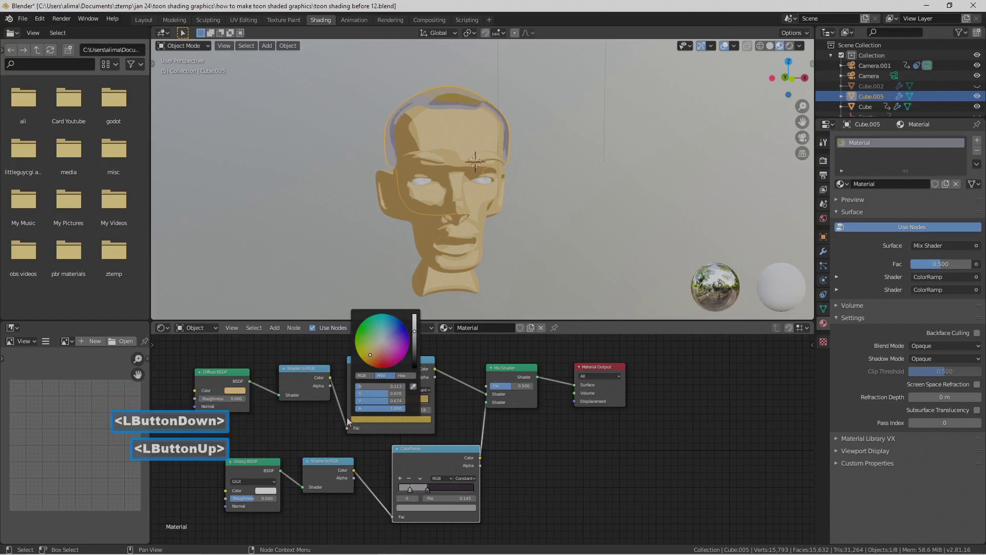
- Move the upper ColorRamp's first stop to about 0.141, sample the gold for it and darken it to deep brown
left_click_drag(363, 402, 367, 401)
left_click(368, 402)
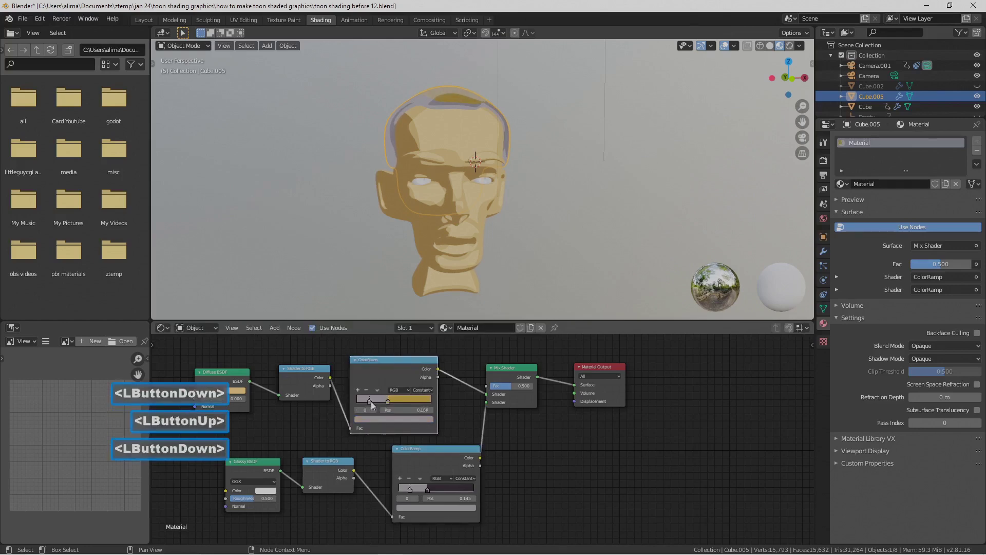
left_click(393, 418)
left_click(416, 386)
left_click(400, 399)
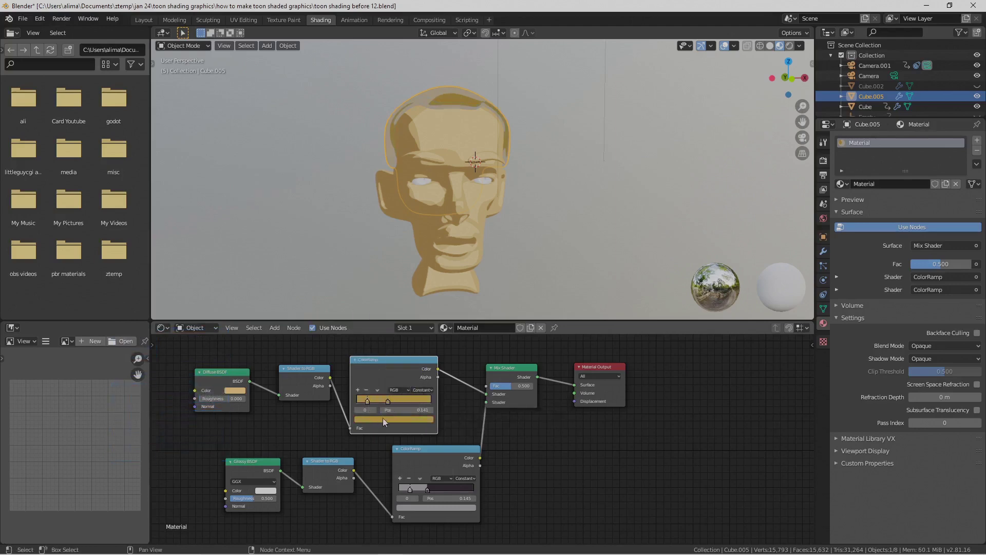
left_click(382, 419)
left_click_drag(418, 331, 418, 354)
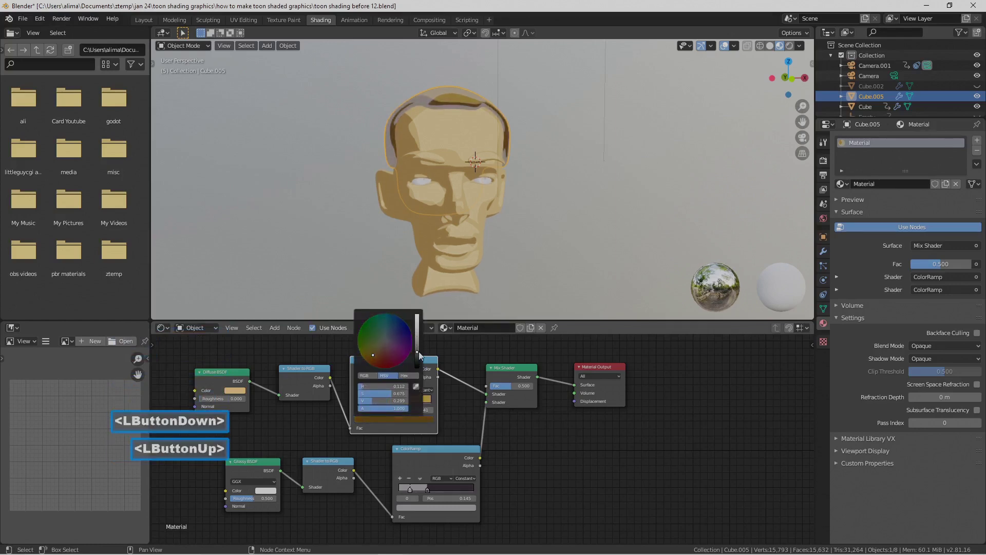
- Sample the gold as the colour of the lower ColorRamp's second stop
left_click(430, 488)
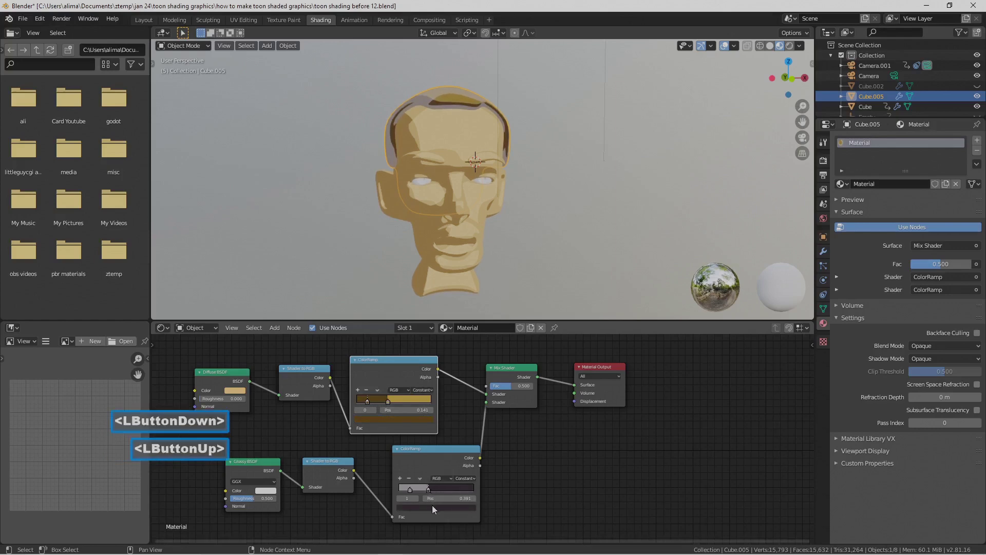
left_click(433, 506)
left_click(458, 472)
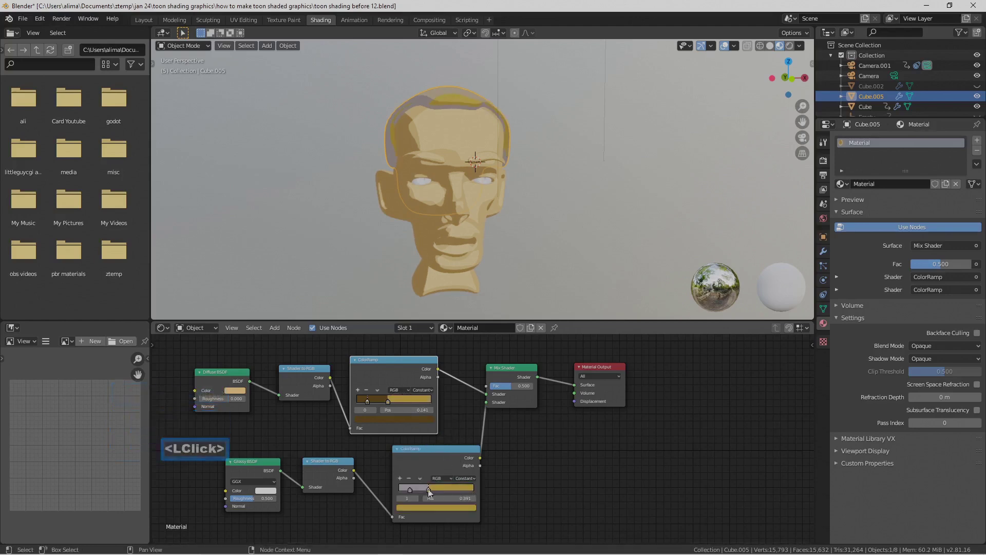
- Sample the upper ColorRamp's dark brown as the colour of the lower ColorRamp's first stop
left_click(410, 489)
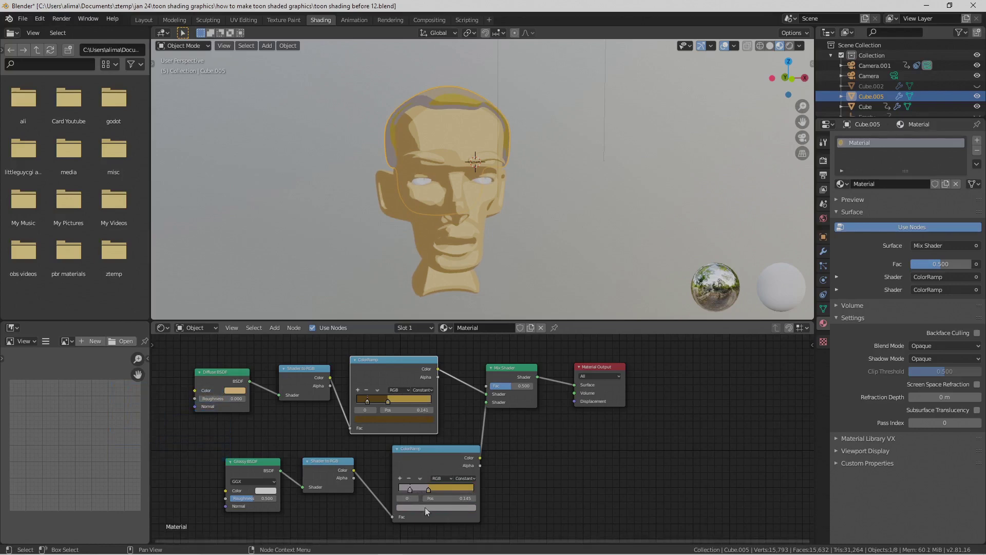
left_click(426, 507)
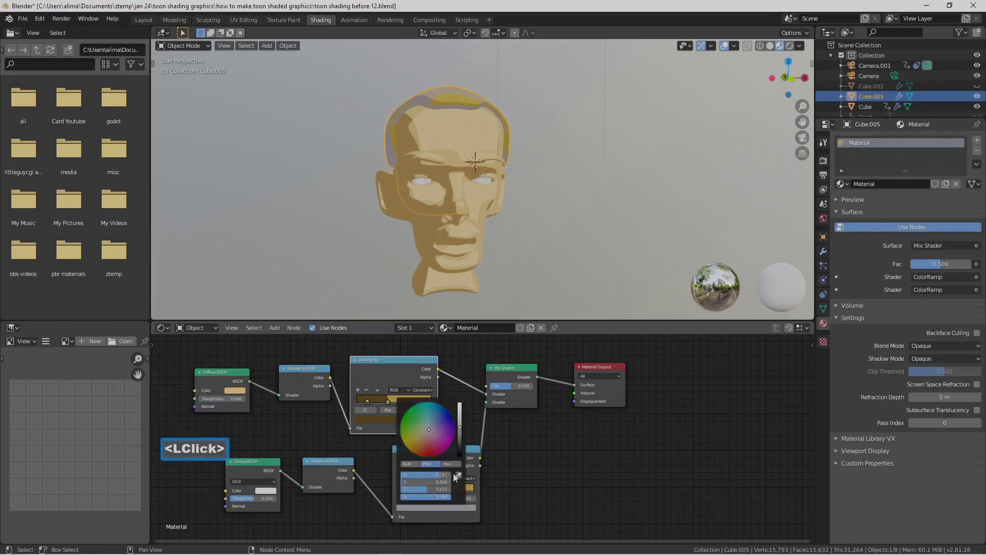
left_click(459, 473)
left_click(380, 399)
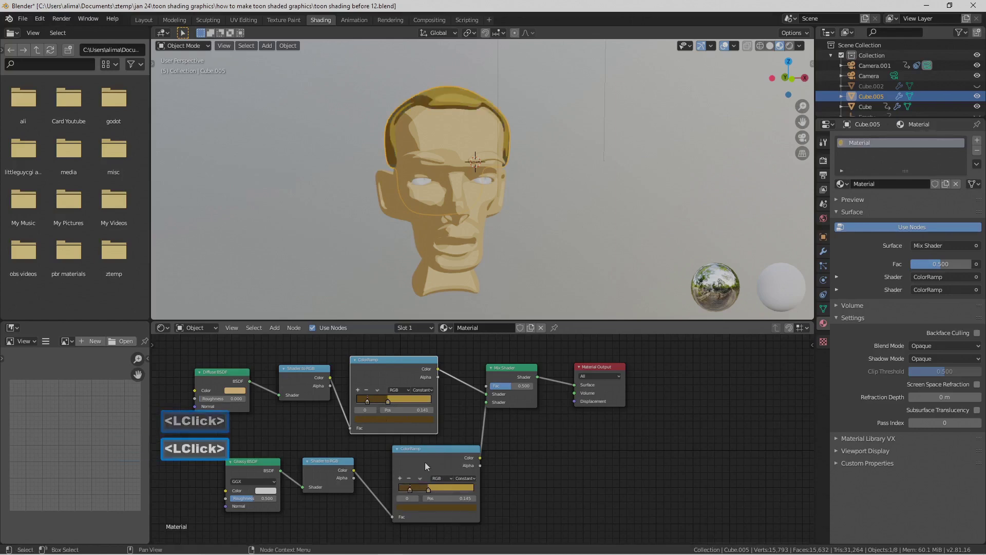
- Move the lower ColorRamp's second stop to about 0.432 and darken its gold to dark brown
mouse_move(493, 252)
middle_mouse_down()
mouse_move(443, 251)
mouse_move(464, 273)
mouse_move(487, 265)
middle_mouse_up()
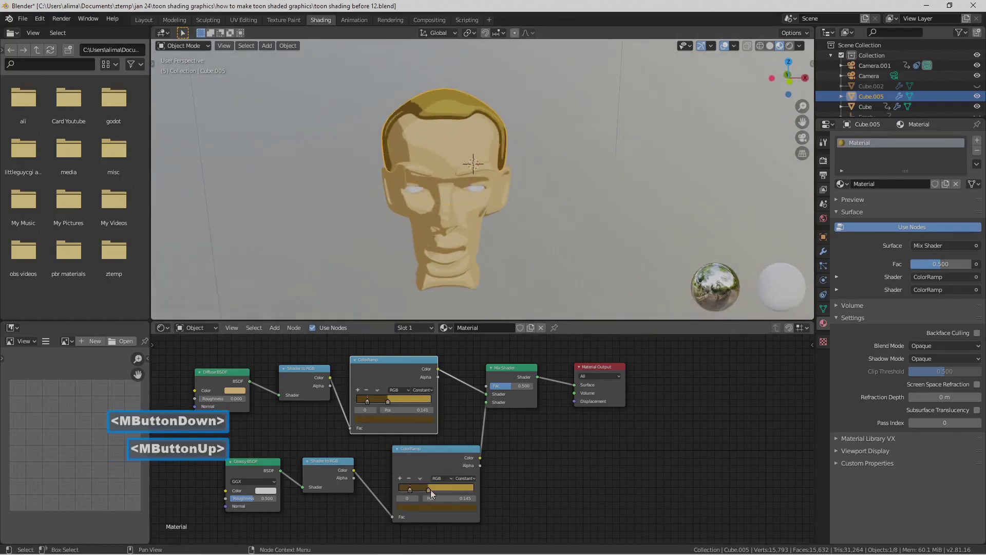
left_click_drag(431, 489, 433, 489)
left_click(442, 506)
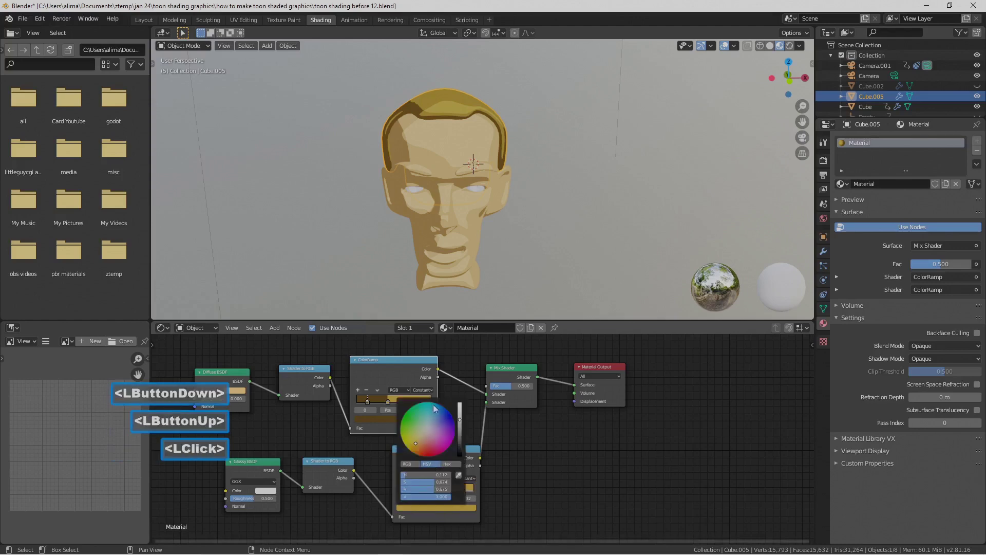
left_click(461, 437)
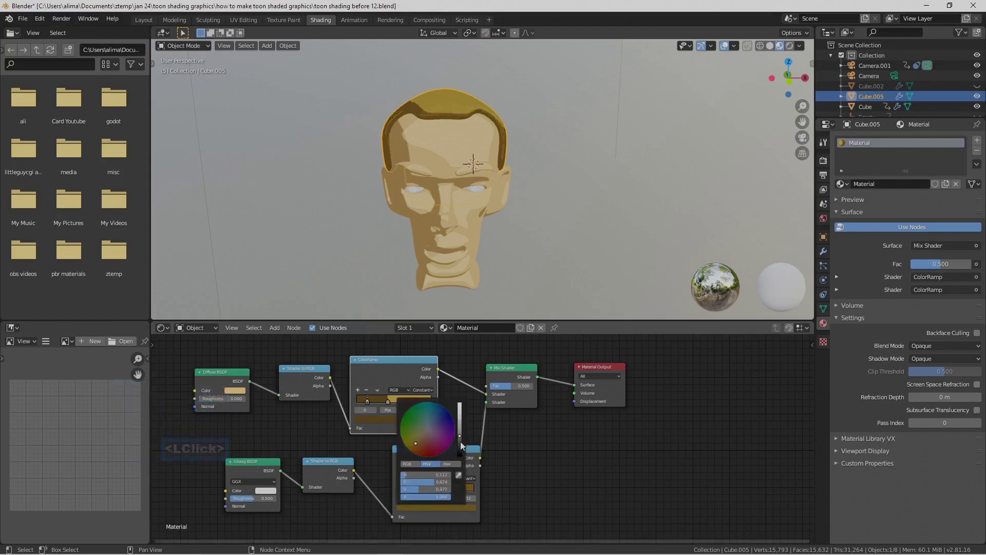
left_click(459, 443)
left_click(411, 384)
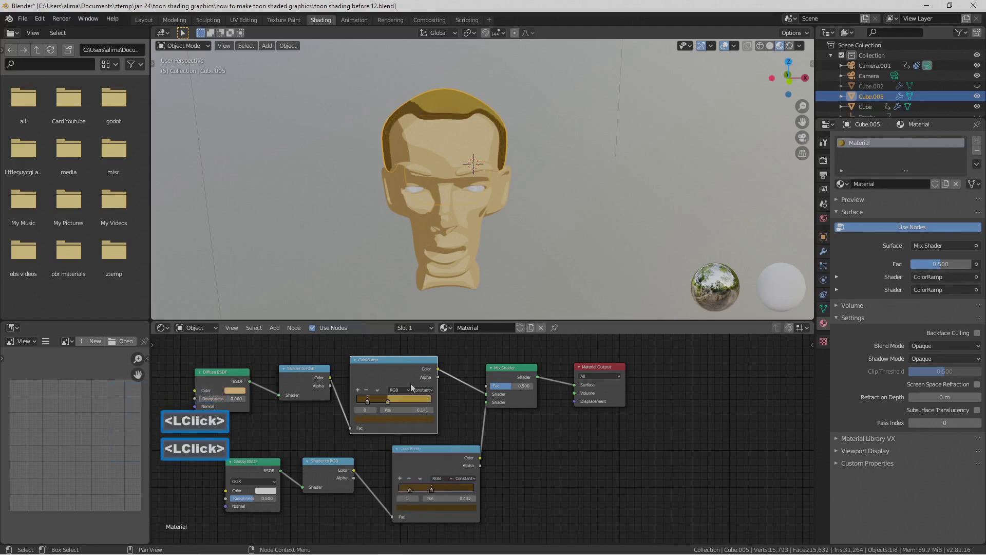
- Move the upper ColorRamp's second stop to about 0.432 and darken its gold to a golden brown
left_click(390, 400)
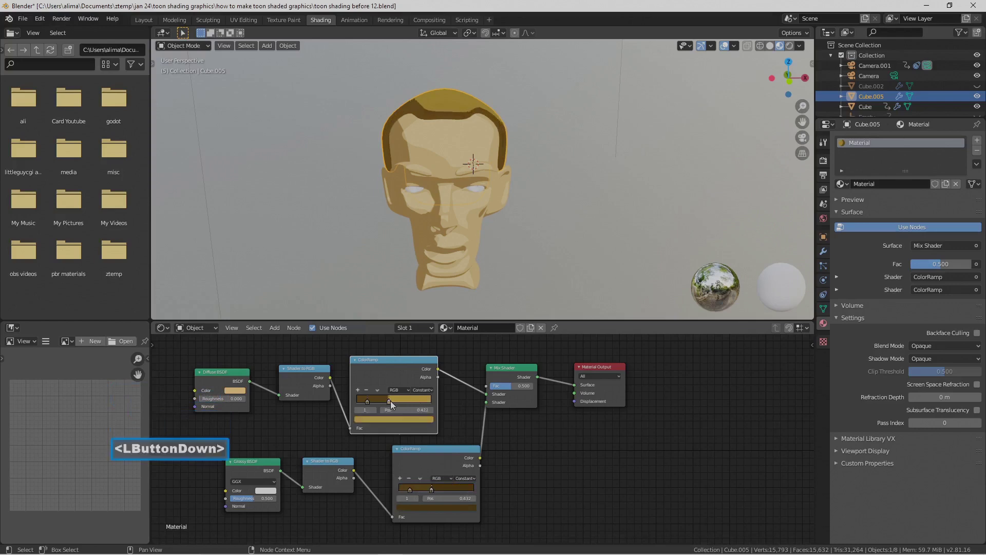
left_click(413, 419)
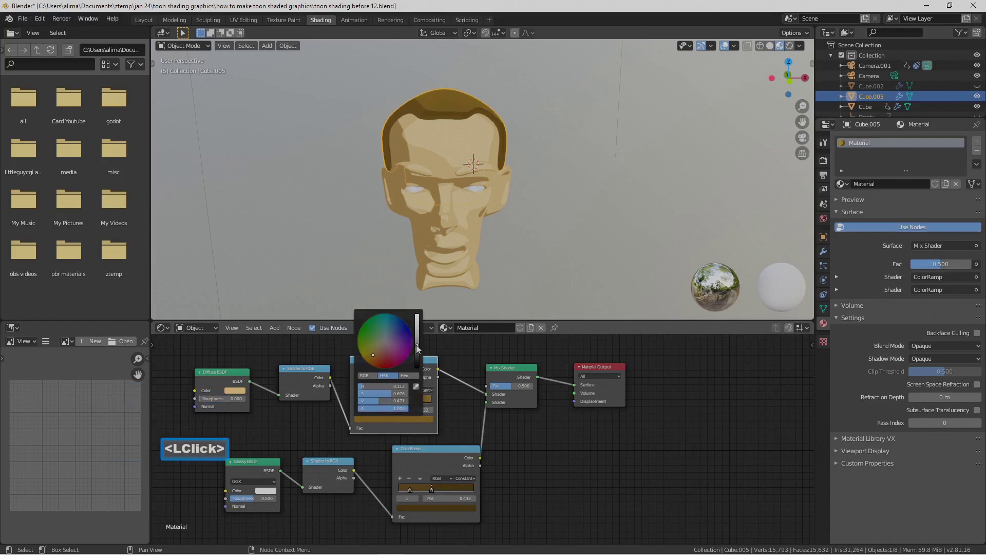
middle_click_drag(491, 249, 443, 212)
middle_click_drag(467, 245, 509, 227)
left_click(569, 457)
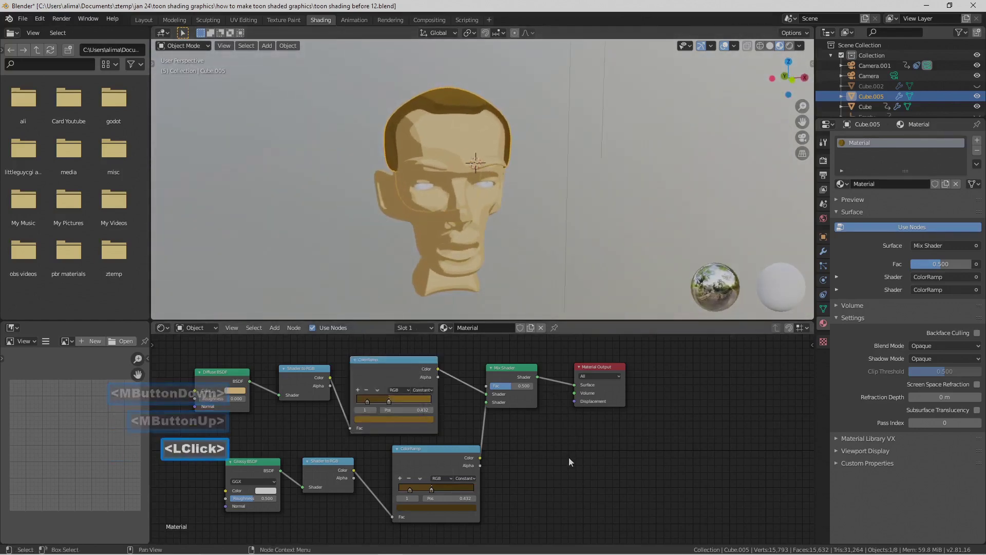
left_click(584, 264)
mouse_move(581, 264)
middle_mouse_down()
mouse_move(546, 260)
mouse_move(582, 245)
mouse_move(581, 256)
middle_mouse_up()
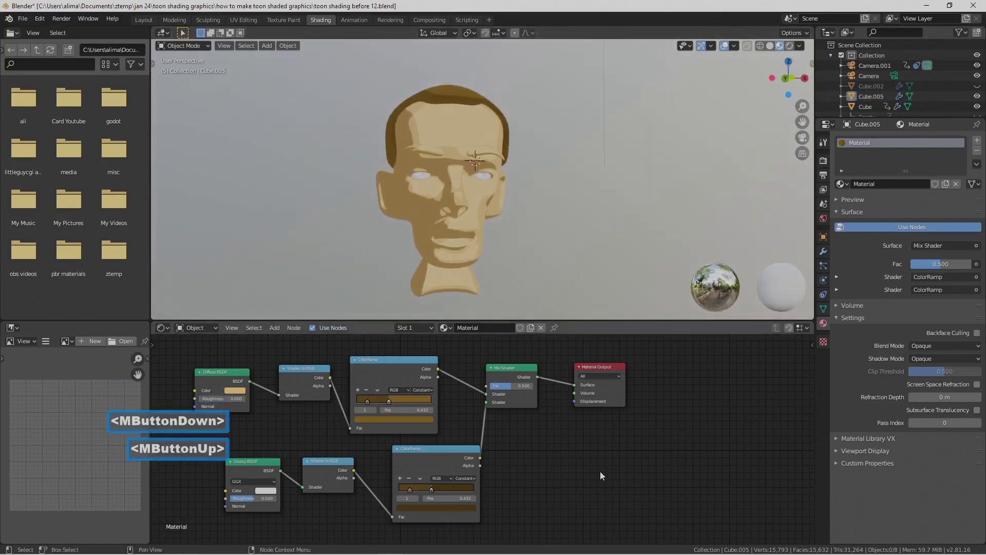
key("Pause")
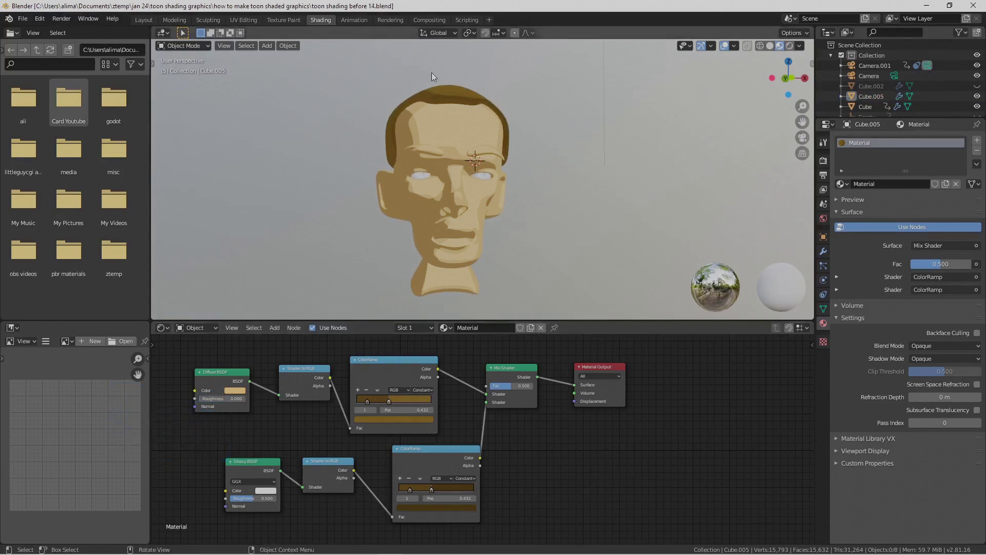
- Rename the hair cap object's material to hair
left_click(455, 94)
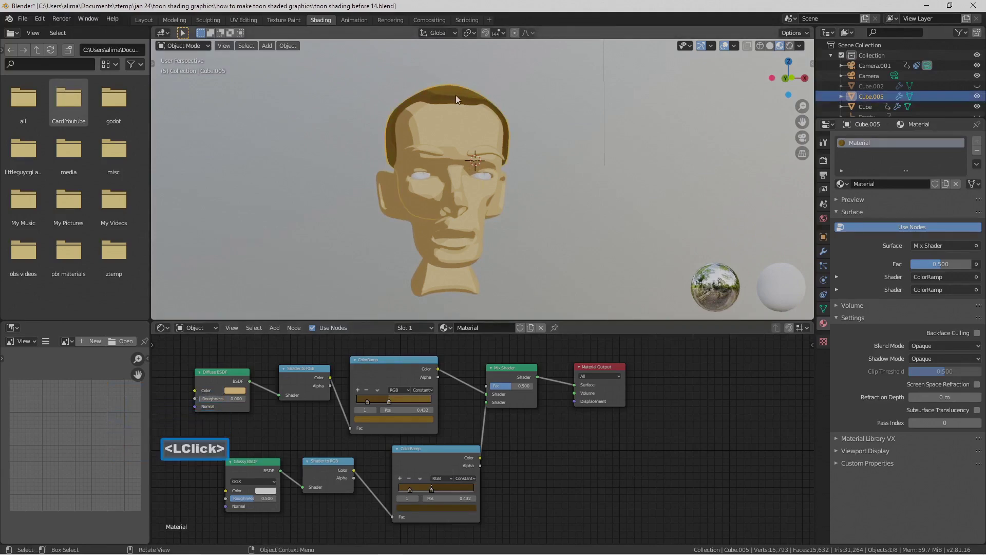
double_click(859, 143)
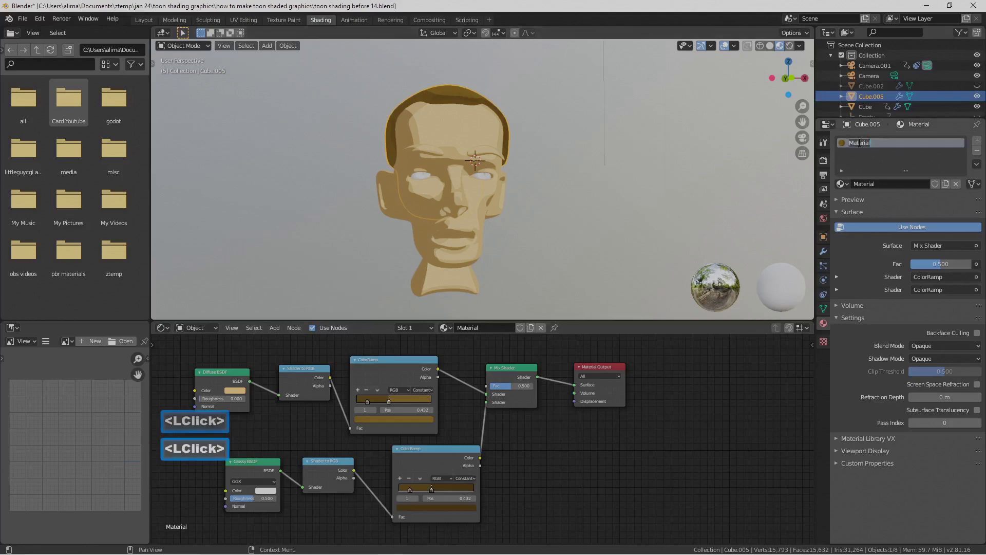
type("hair")
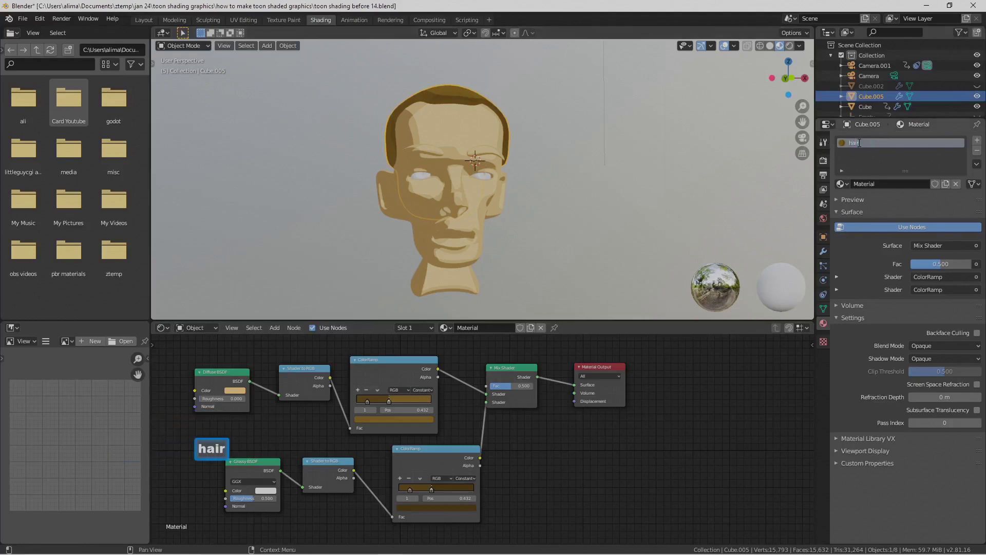
key("Return")
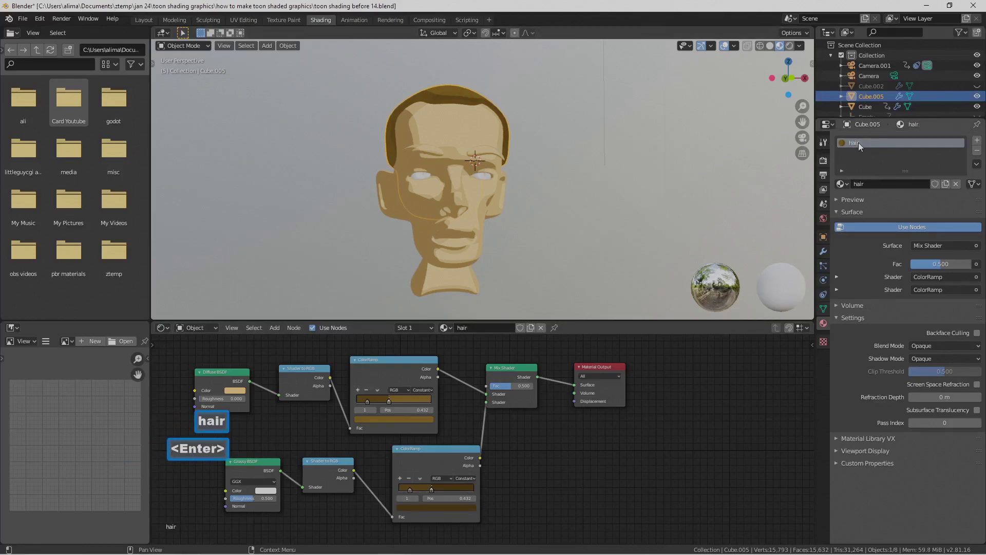
- Enter Edit Mode on the head mesh and select the linked faces of both eyebrows in face select mode
left_click(495, 152)
middle_click_drag(486, 141, 464, 152)
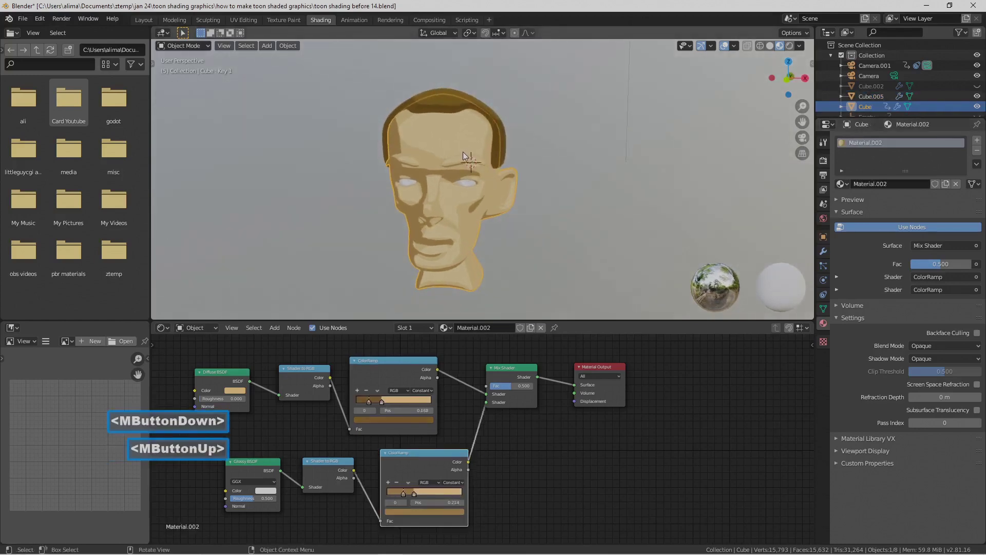
left_click(204, 47)
left_click(200, 68)
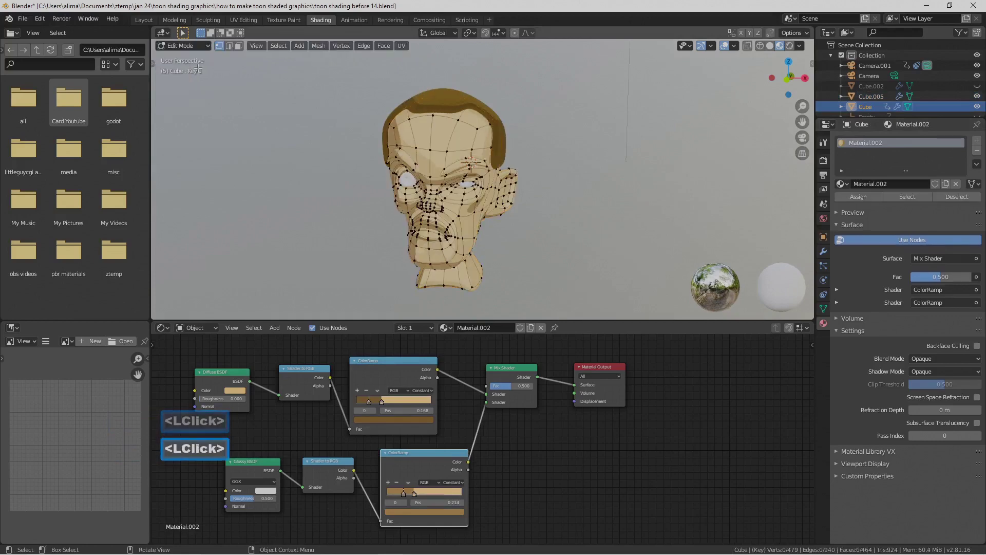
scroll(452, 169, "up", 1)
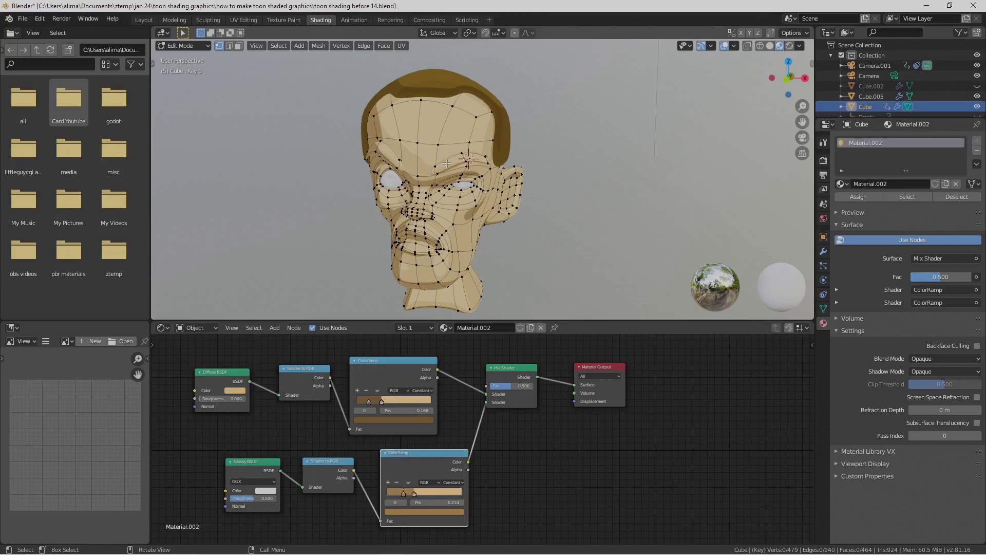
left_click(240, 45)
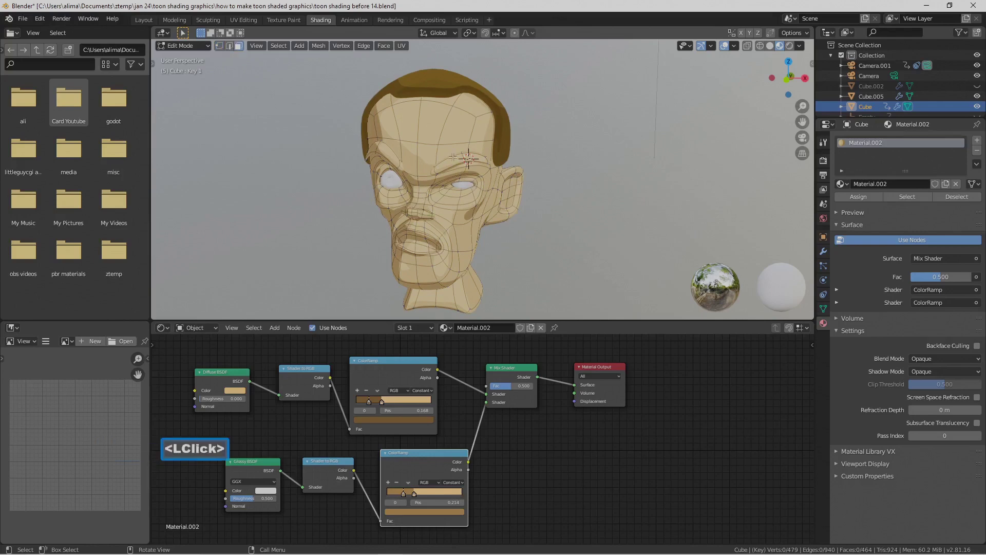
key("l")
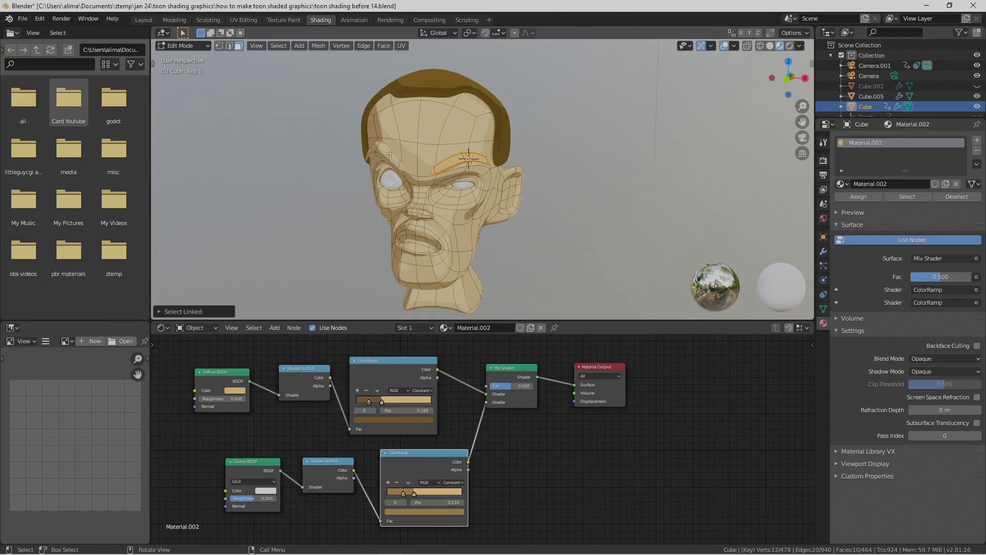
key("l")
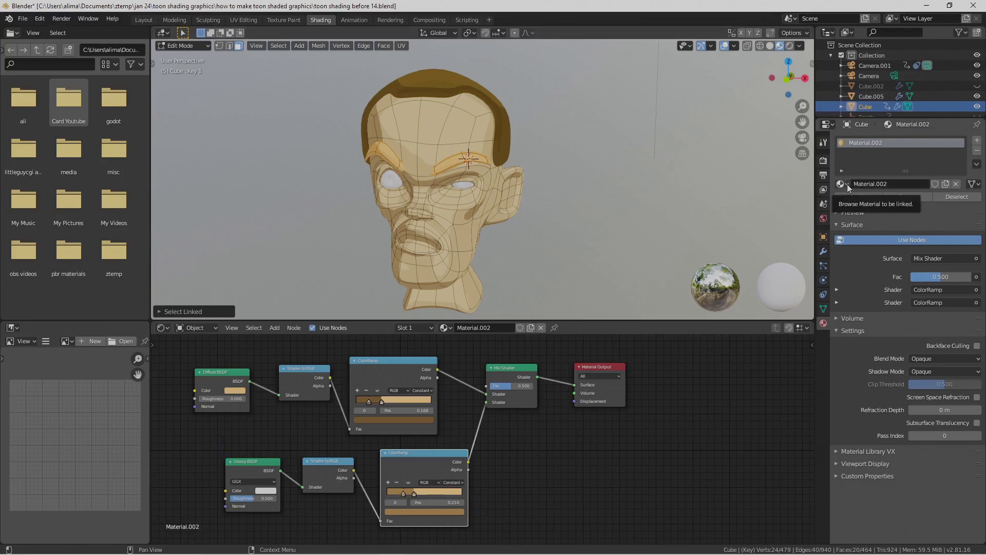
- Add a second material slot to the head and link the existing hair material to it
left_click(978, 143)
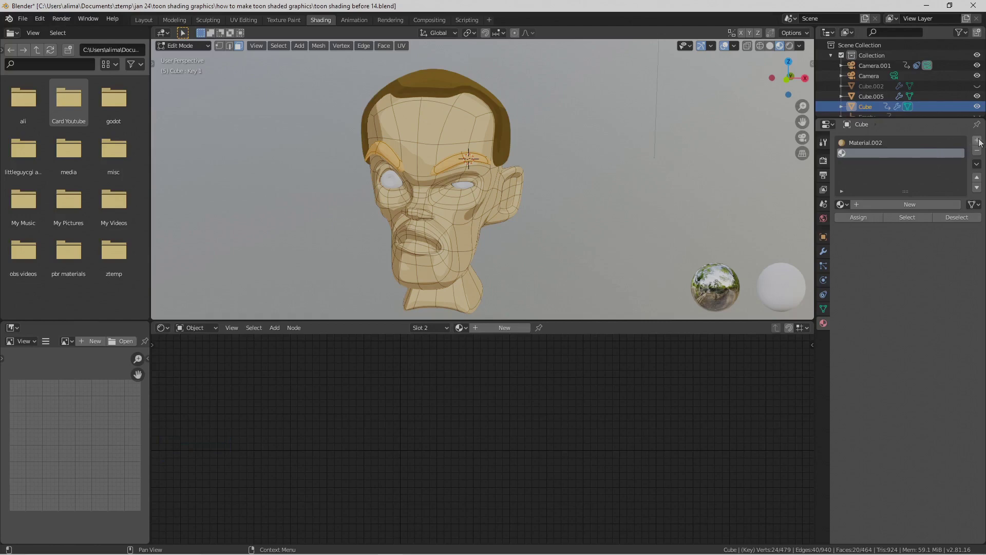
left_click(933, 205)
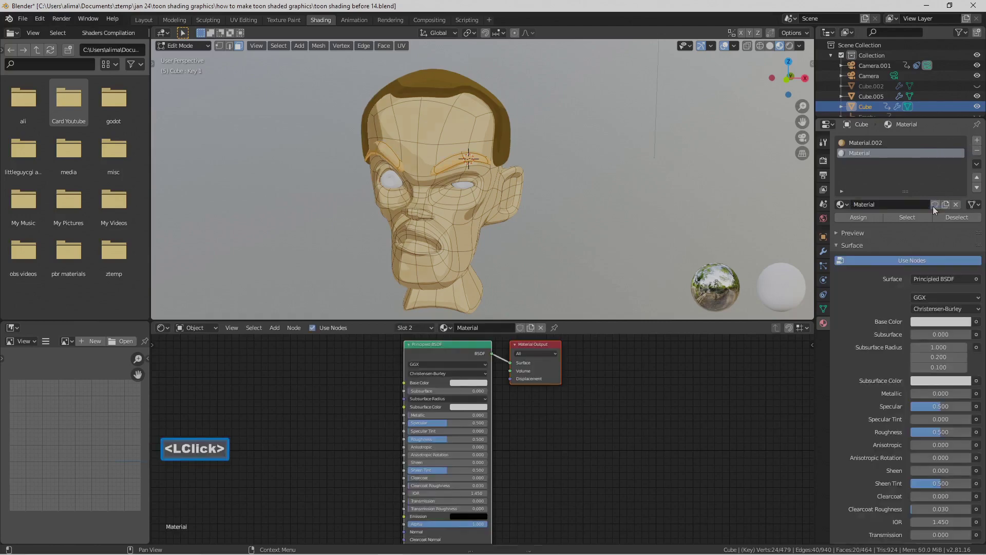
left_click(842, 204)
left_click(867, 219)
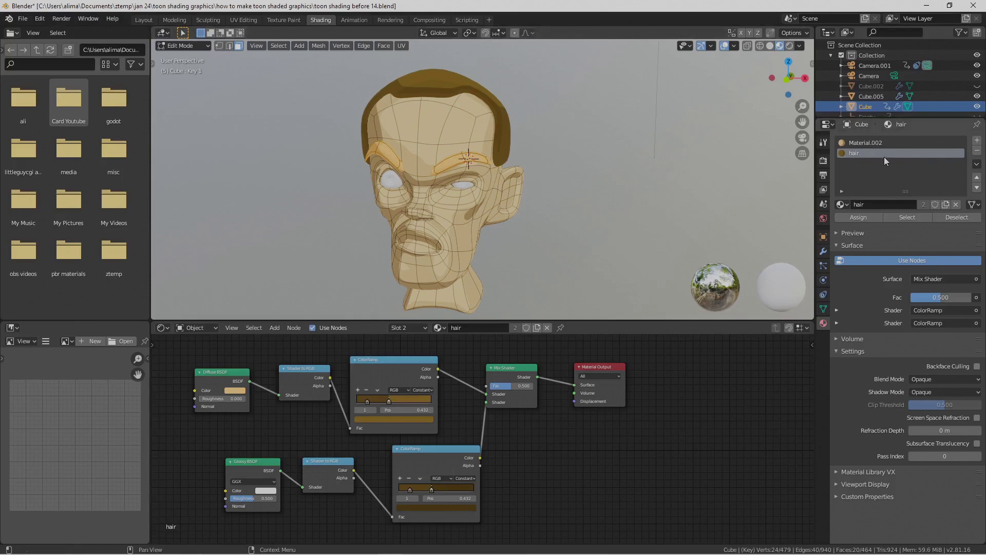
- Assign the hair material to the selected eyebrow faces, deselect them and return to Object Mode
left_click(868, 216)
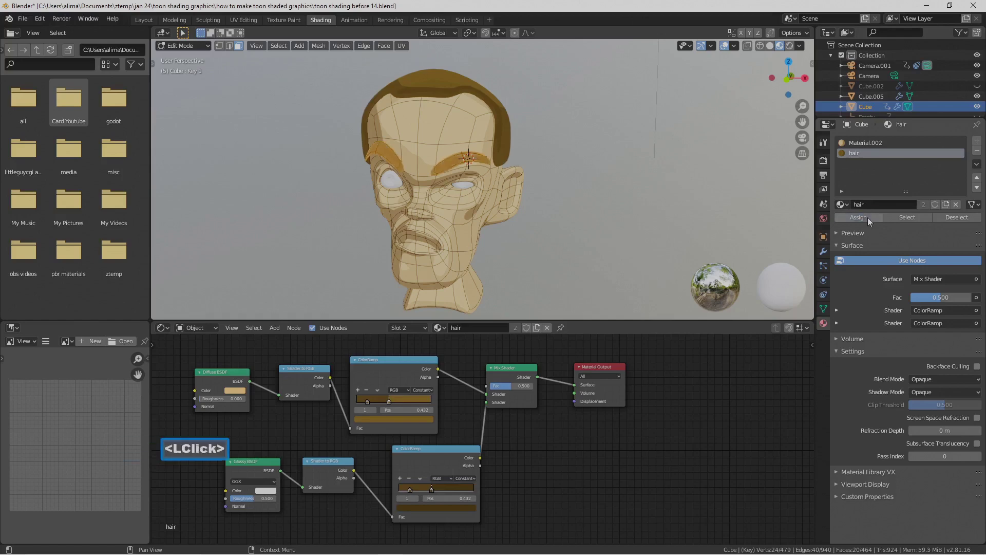
left_click(568, 210)
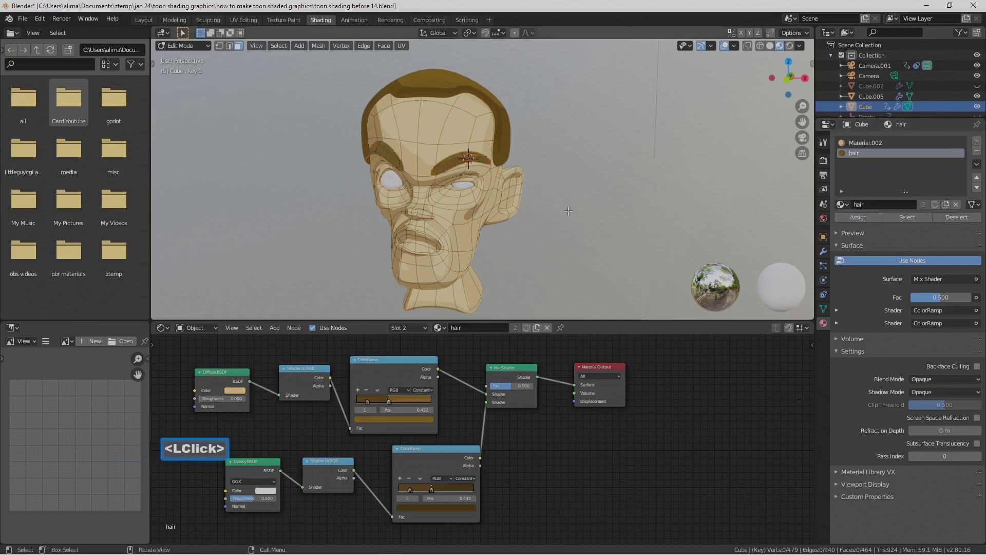
left_click(205, 45)
left_click(206, 57)
middle_click_drag(520, 205, 543, 211)
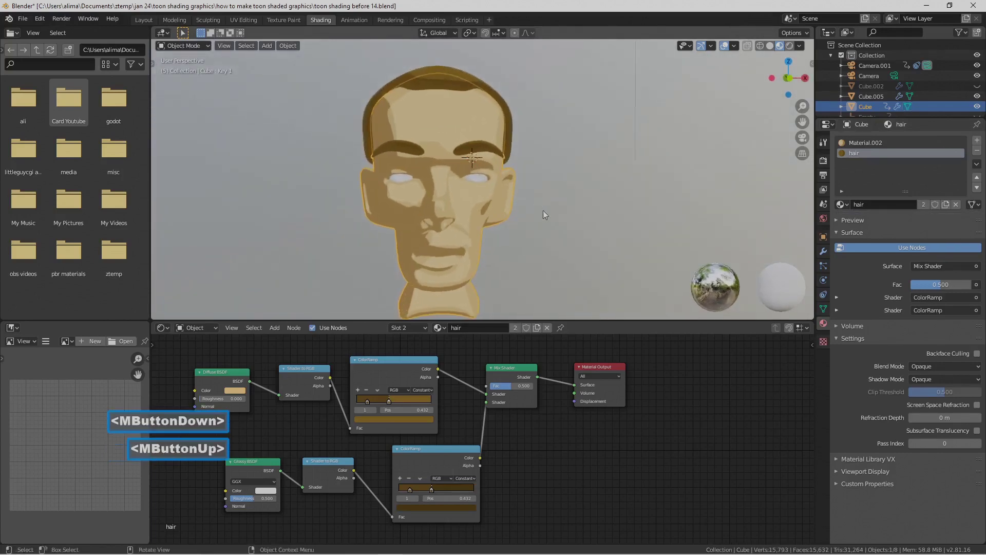
left_click(684, 454)
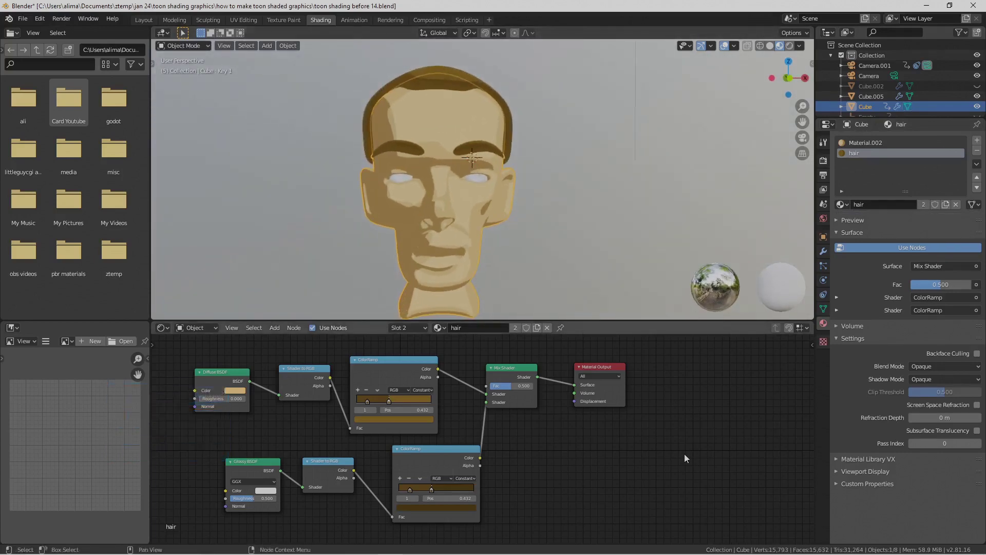
key("Pause")
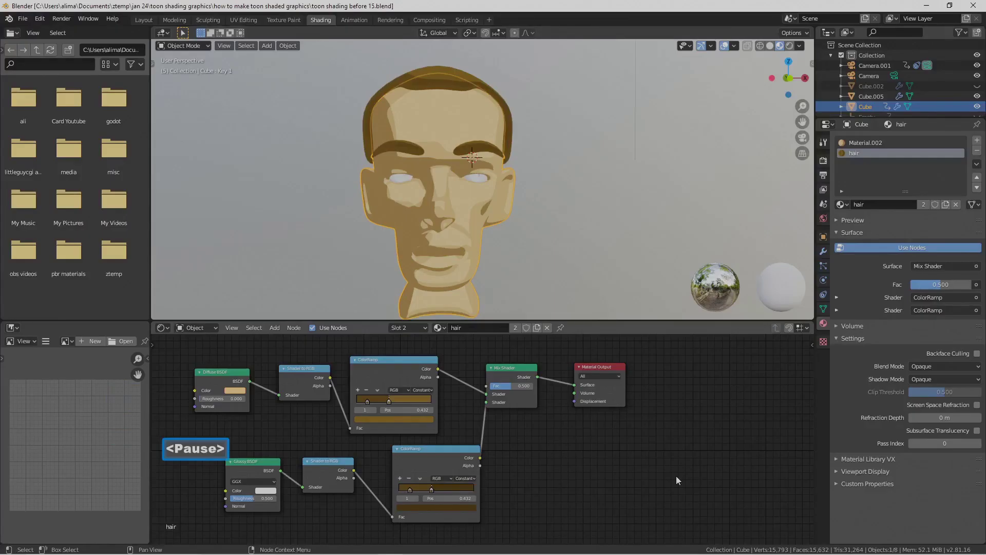
- Add a third material slot to the head and create a new material in it
scroll(557, 233, "down", 1)
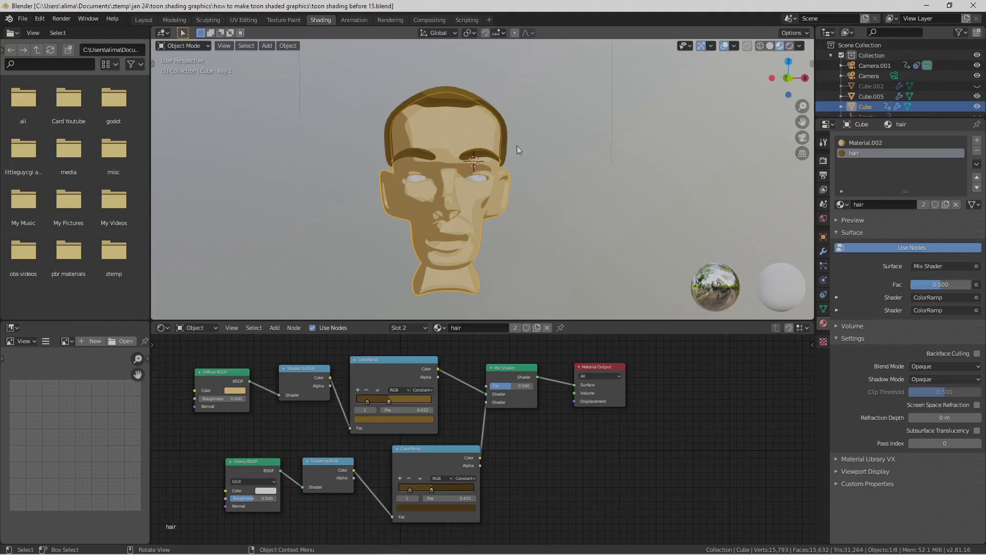
left_click(476, 133)
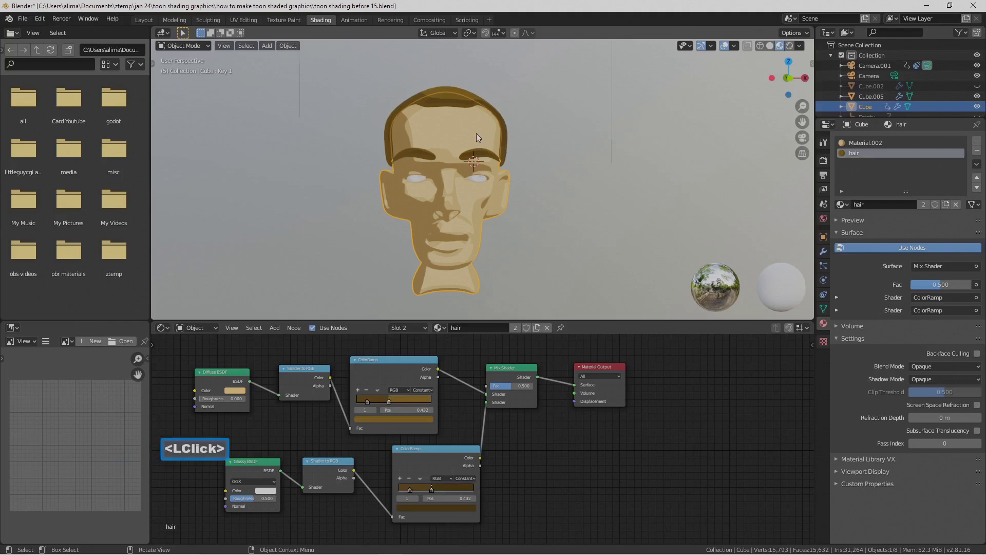
left_click(977, 141)
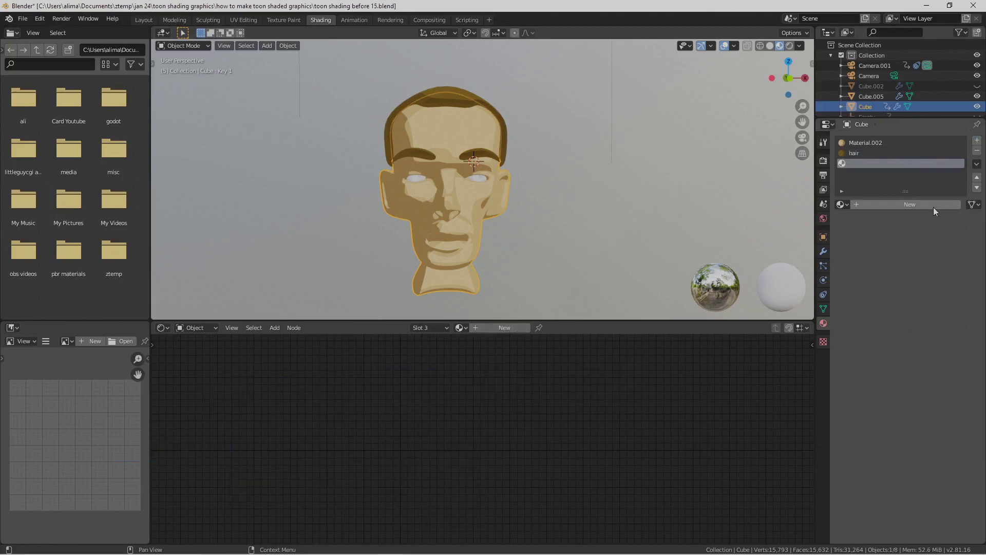
left_click(933, 207)
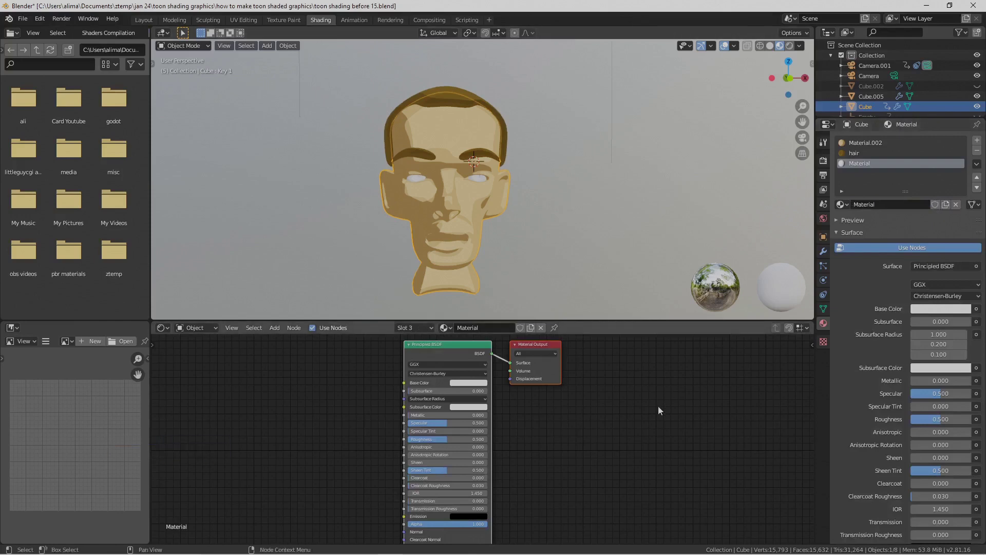
key("Pause")
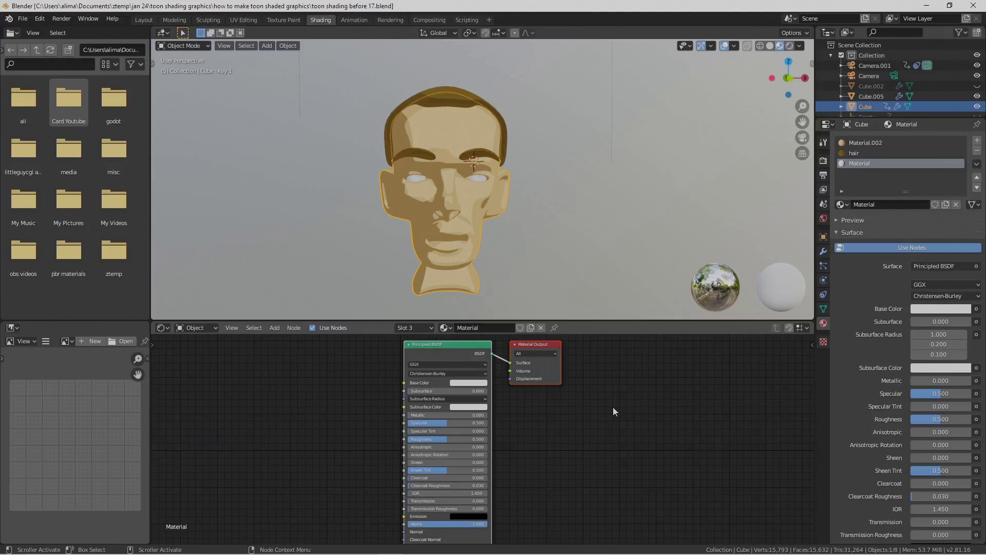
- Replace the new material's Principled BSDF node with a Geometry node placed well before the Material Output
left_click(453, 350)
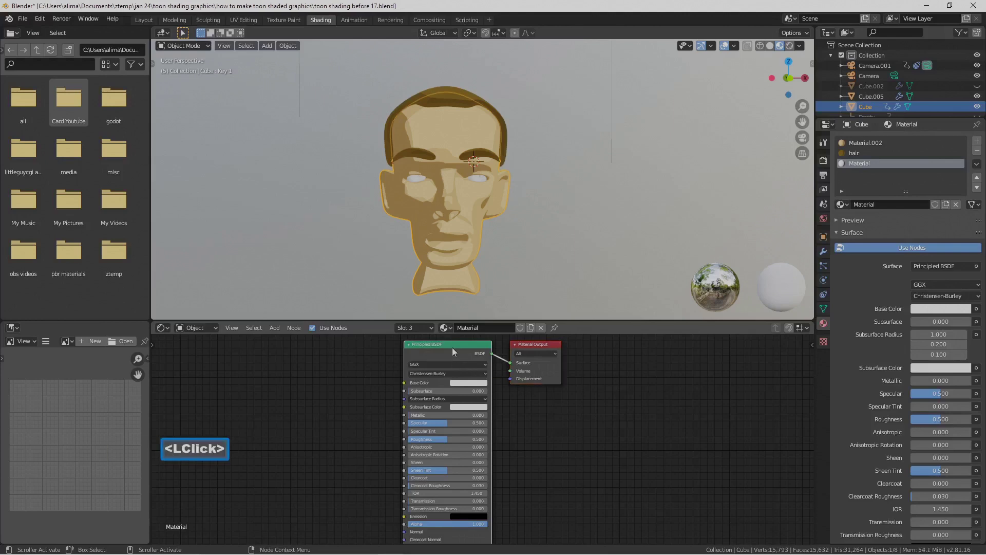
key("x")
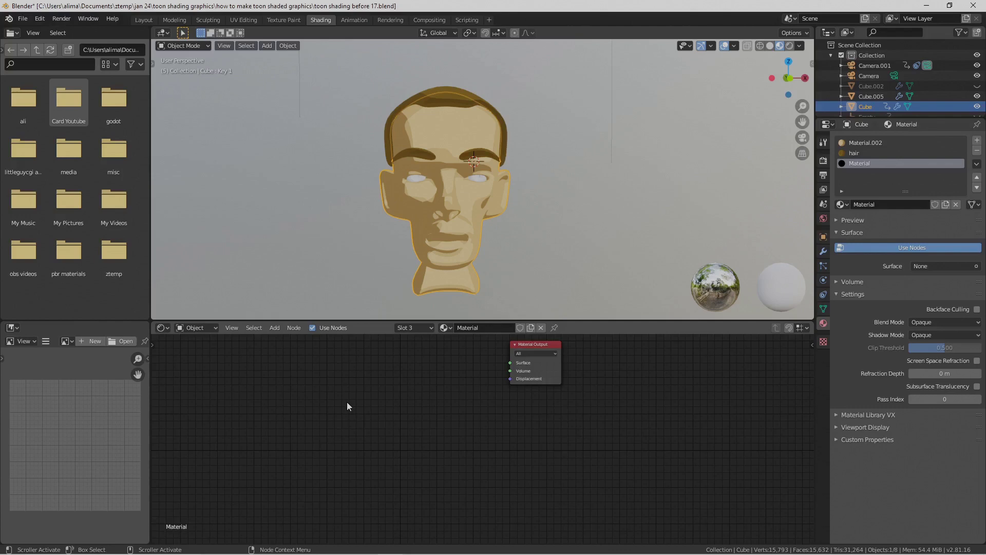
left_click(276, 329)
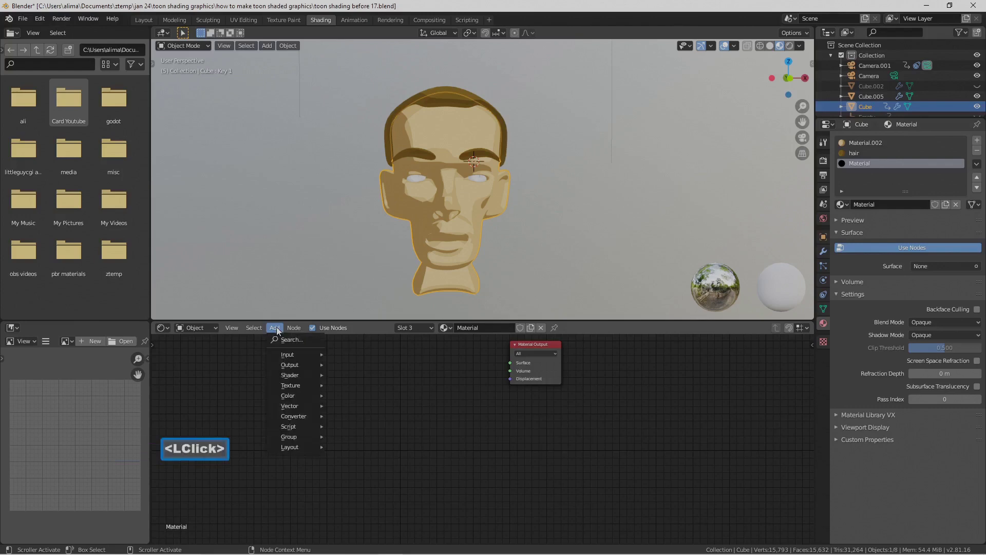
mouse_move(287, 356)
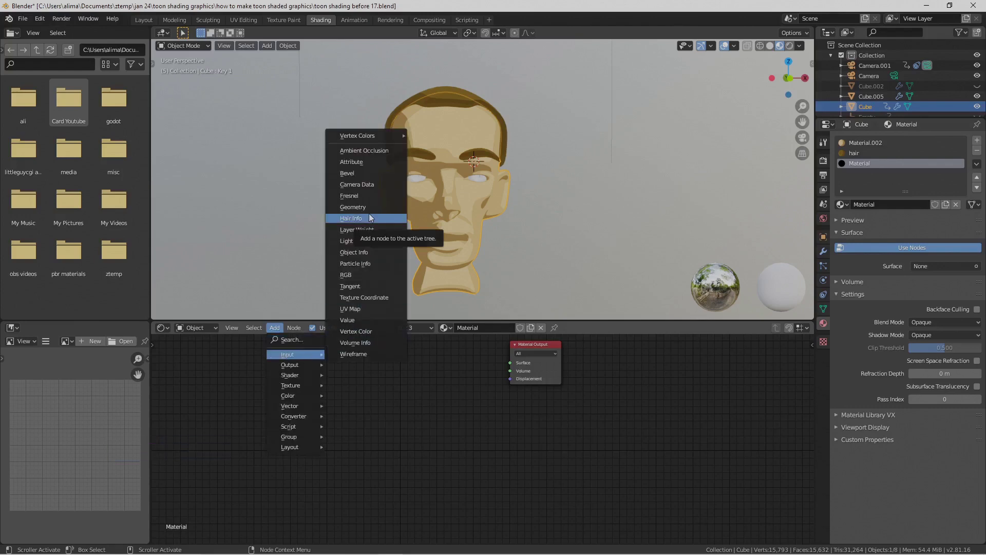
left_click(369, 207)
left_click(259, 359)
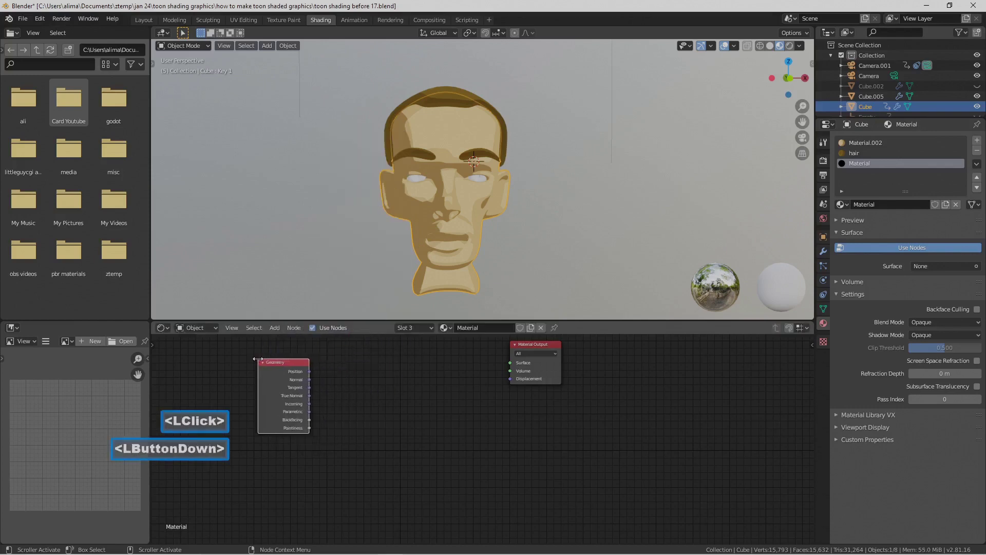
- Add an RGB input node beside the Geometry node in the third material's node tree
left_click(275, 329)
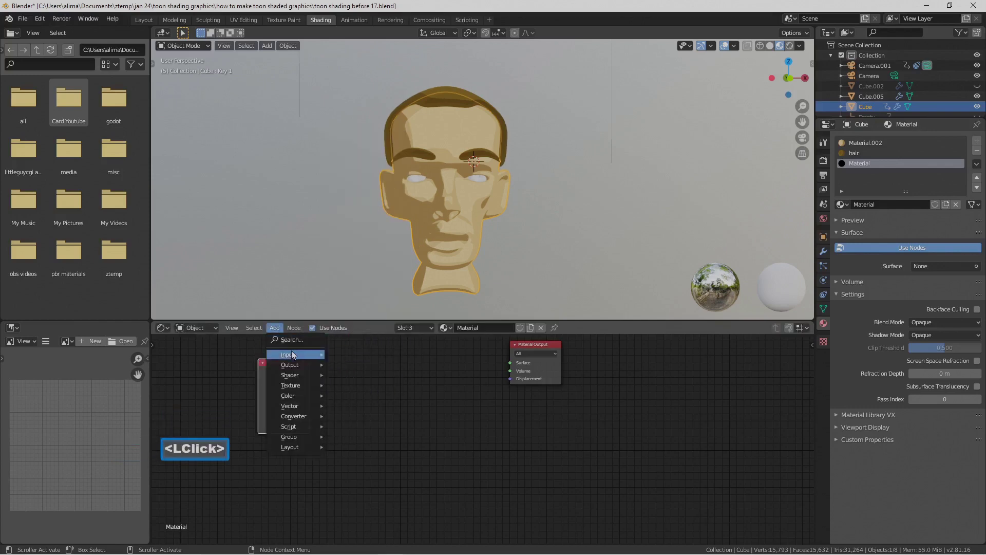
mouse_move(292, 355)
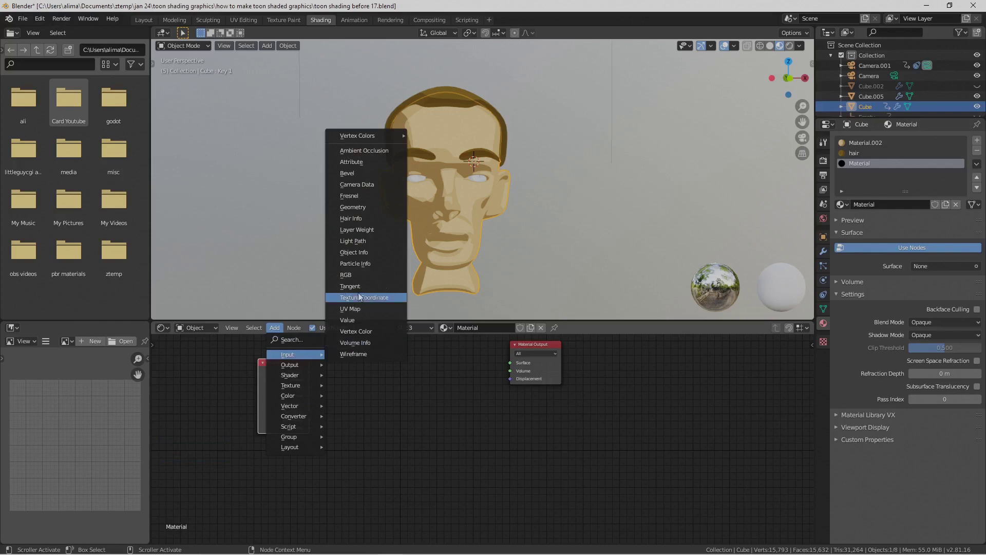
left_click(346, 274)
left_click(331, 379)
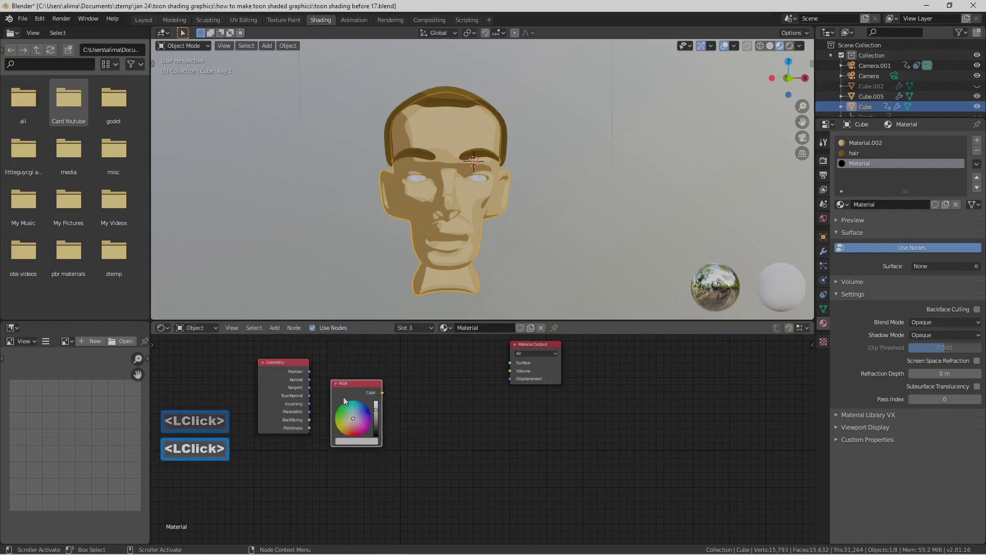
- Add a Transparent BSDF shader node below the RGB node
left_click(276, 329)
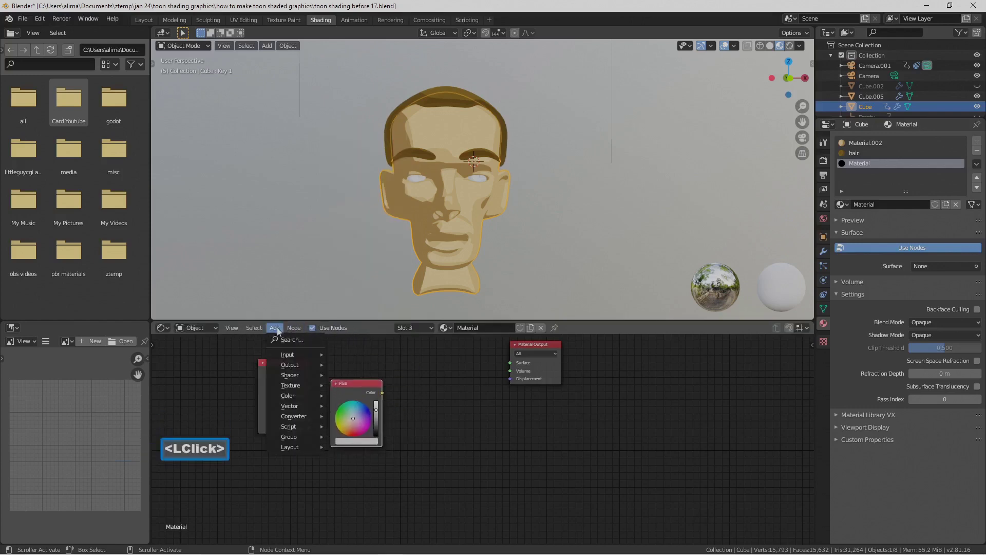
mouse_move(291, 375)
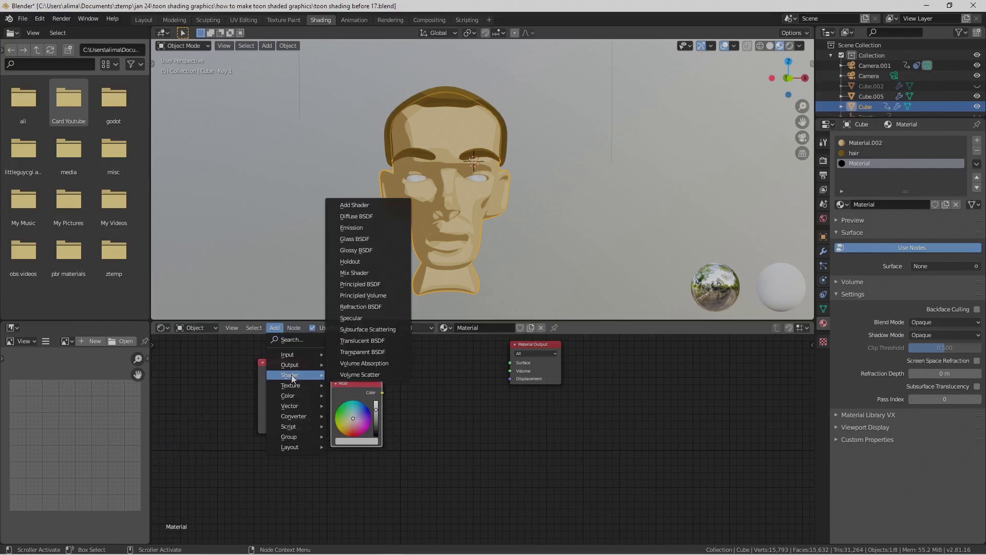
left_click(358, 353)
left_click(387, 472)
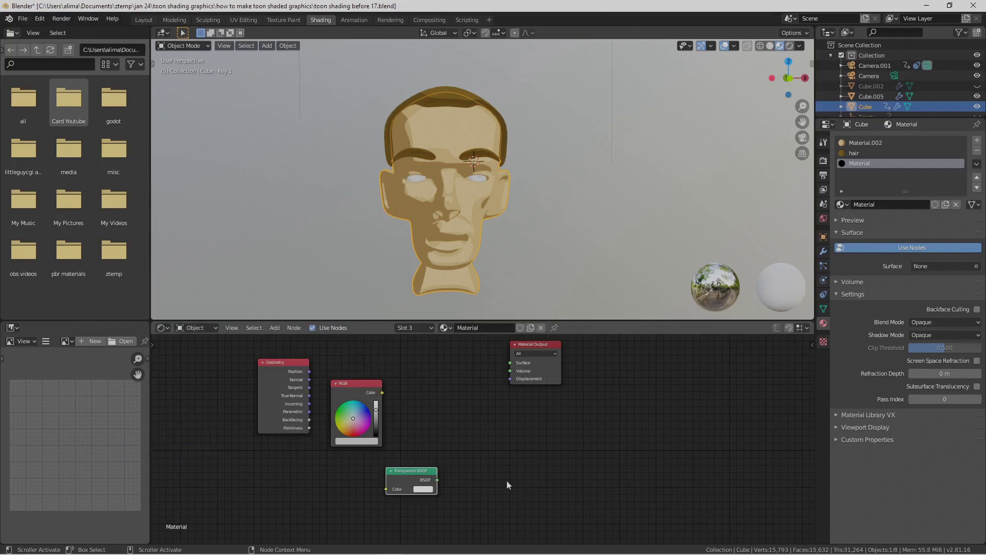
key("Pause")
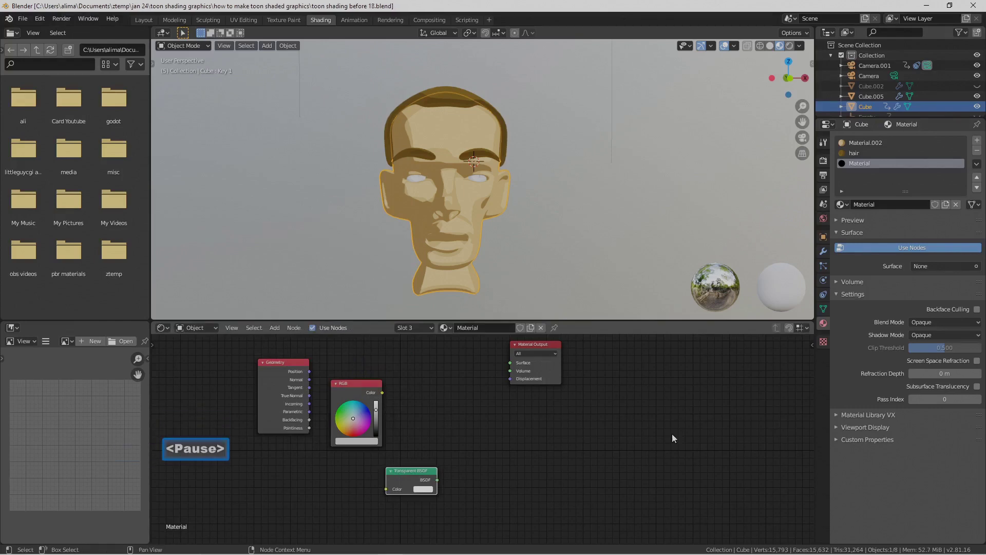
- Add a Mix Shader before the Material Output, spread the other nodes out, and link Geometry Backfacing to its Fac
left_click(276, 329)
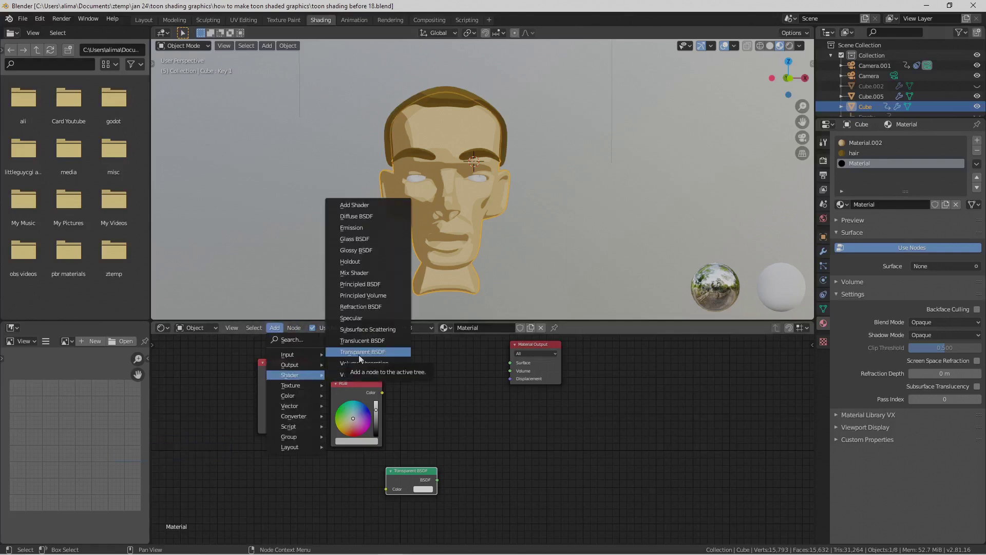
left_click(378, 273)
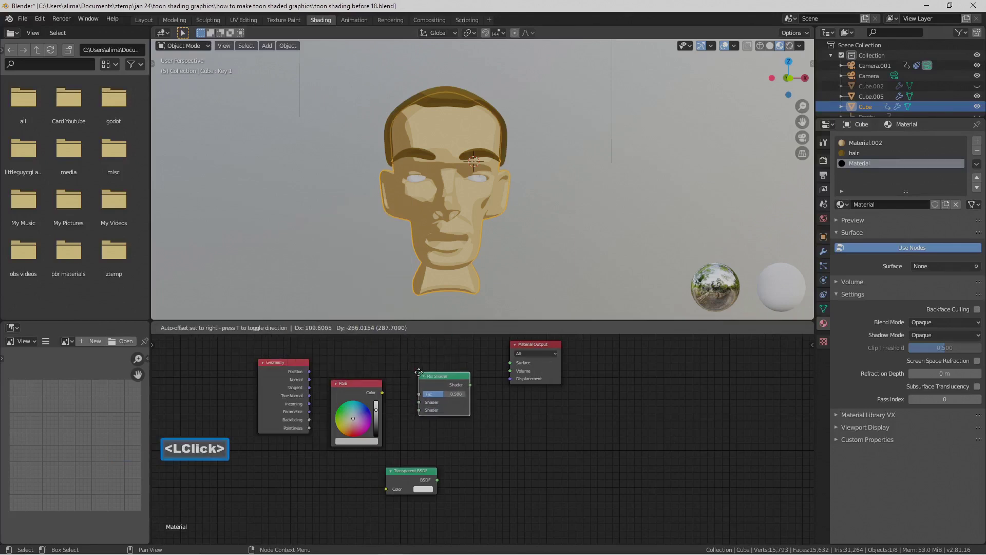
left_click(419, 376)
left_click_drag(419, 474, 444, 492)
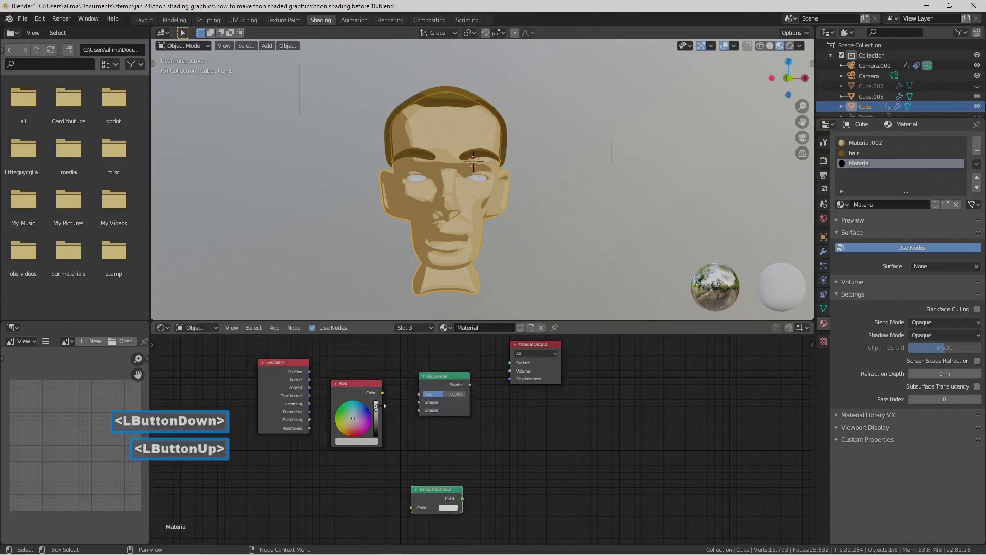
left_click_drag(361, 385, 420, 394)
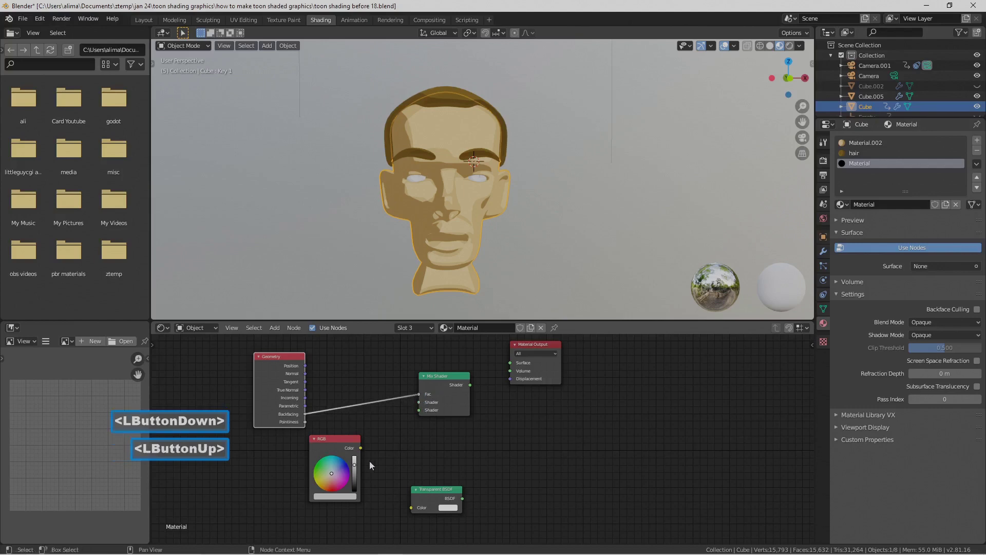
- Darken the RGB color to black, feed it and the Transparent BSDF into the Mix Shader's two inputs, and link the mix to Surface
left_click_drag(354, 466, 354, 489)
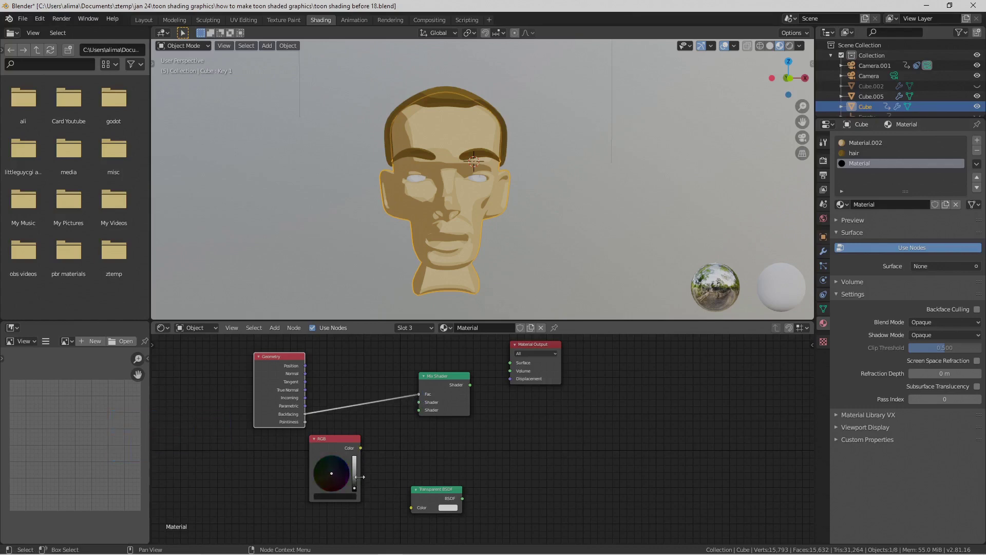
left_click_drag(360, 448, 421, 403)
left_click_drag(463, 498, 417, 412)
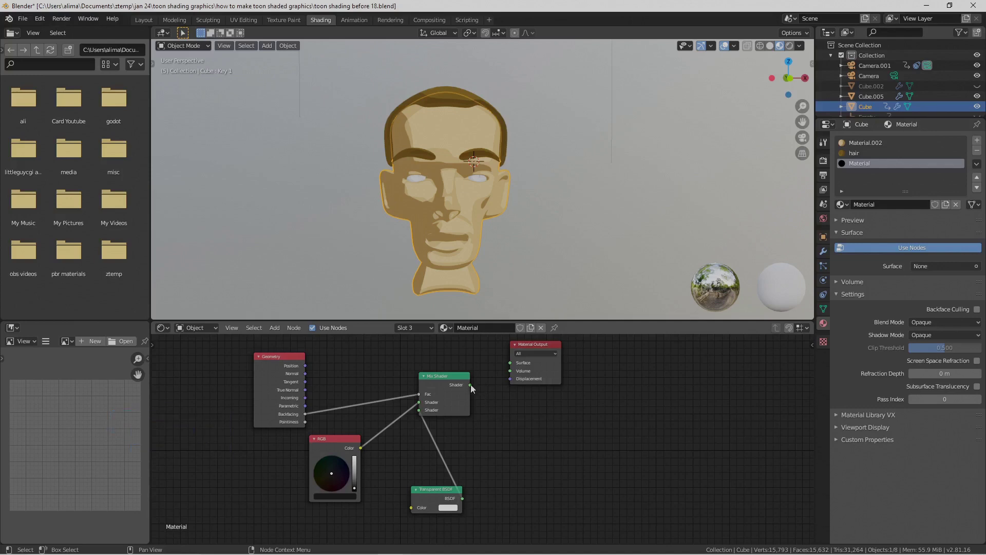
left_click_drag(470, 385, 510, 362)
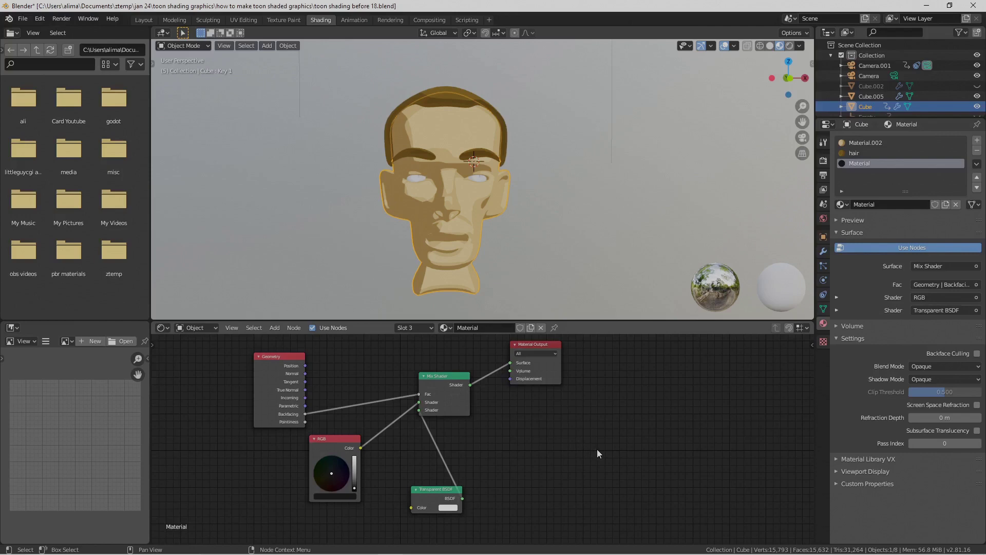
key("Pause")
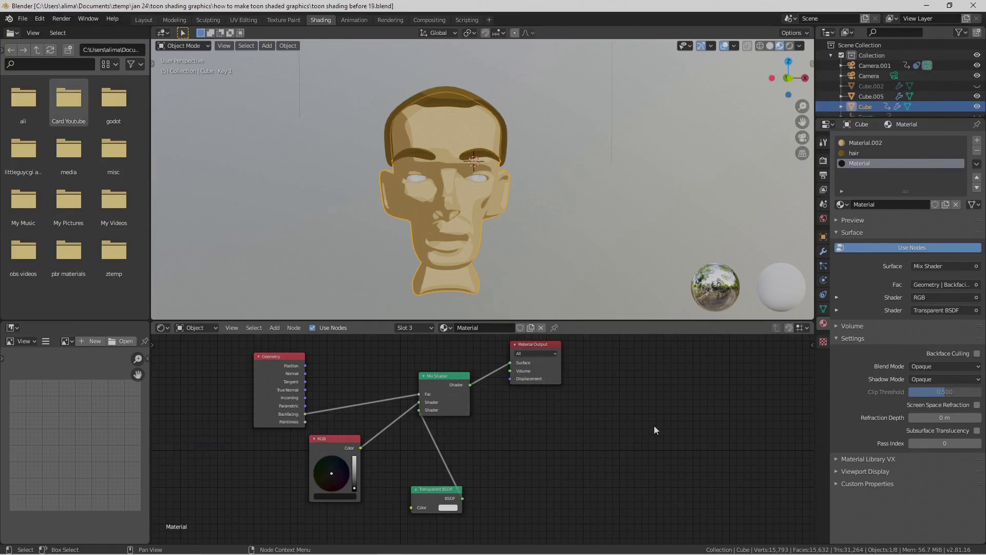
- Add a Solidify modifier to the head after its Subdivision Surface modifier
left_click(823, 251)
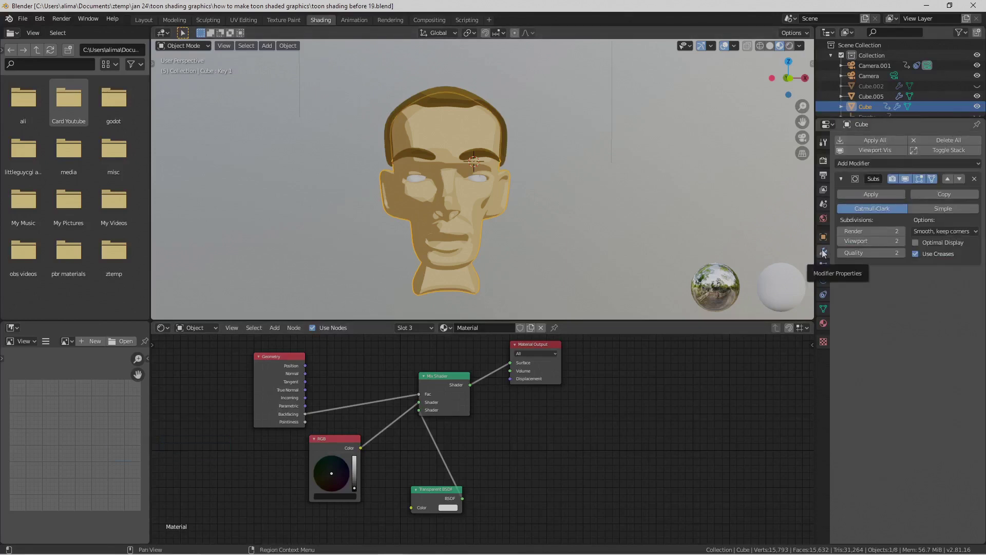
left_click(980, 164)
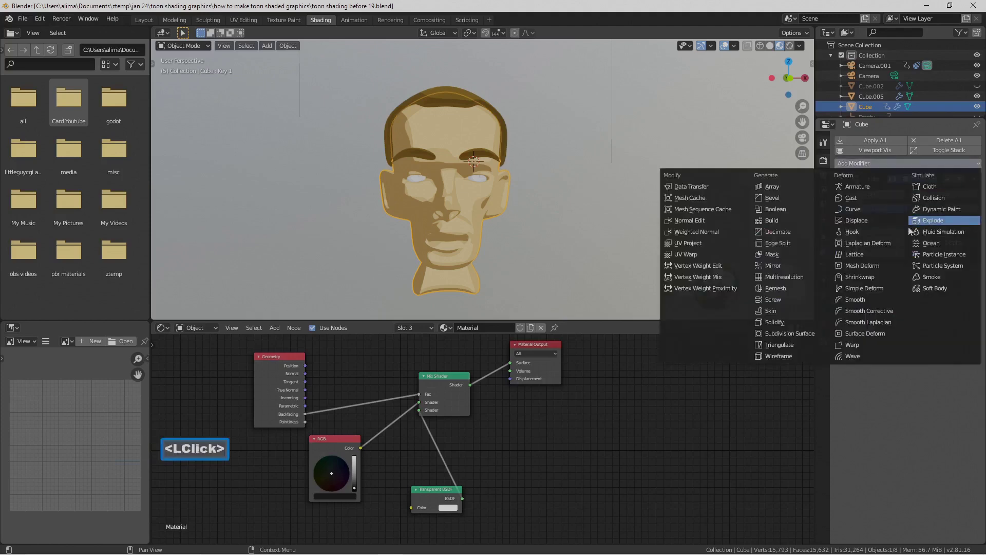
left_click(802, 324)
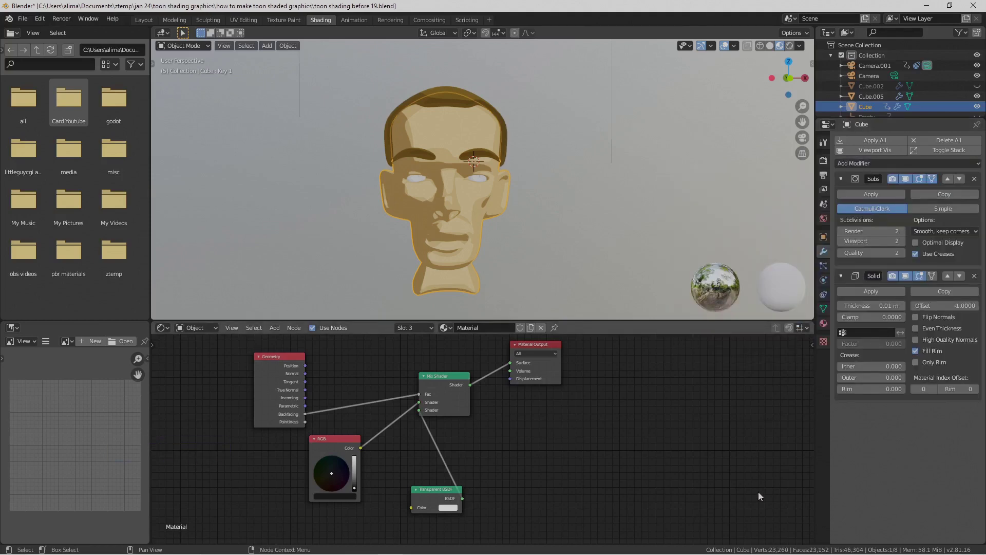
key("Pause")
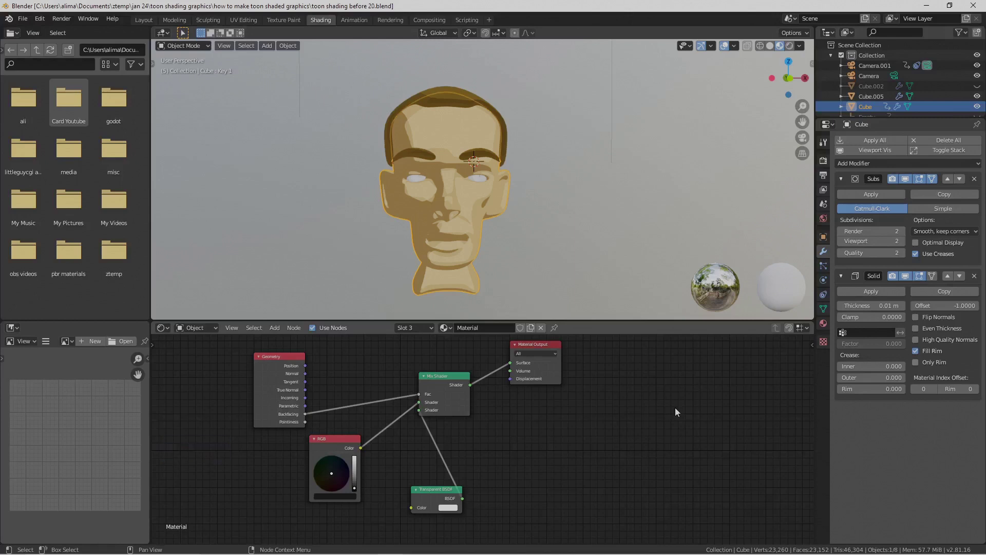
- Turn off Fill Rim in the Solidify modifier and enable Flip Normals, Even Thickness and High Quality Normals
left_click(916, 351)
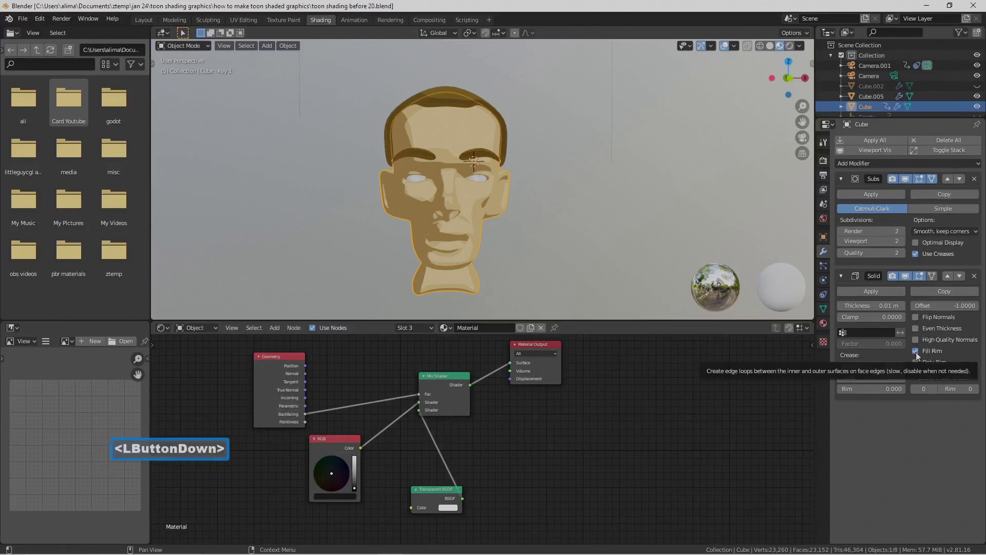
left_click(916, 315)
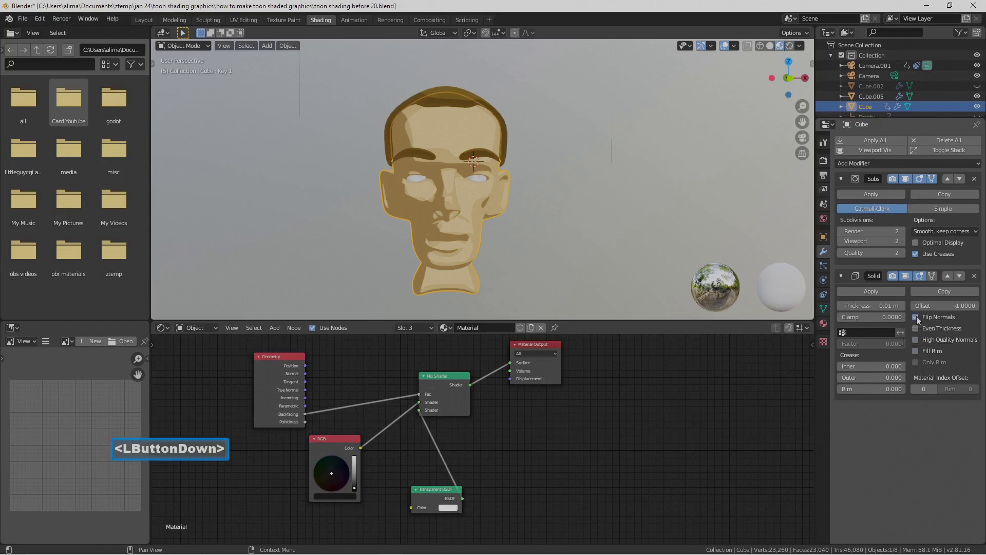
left_click(917, 331)
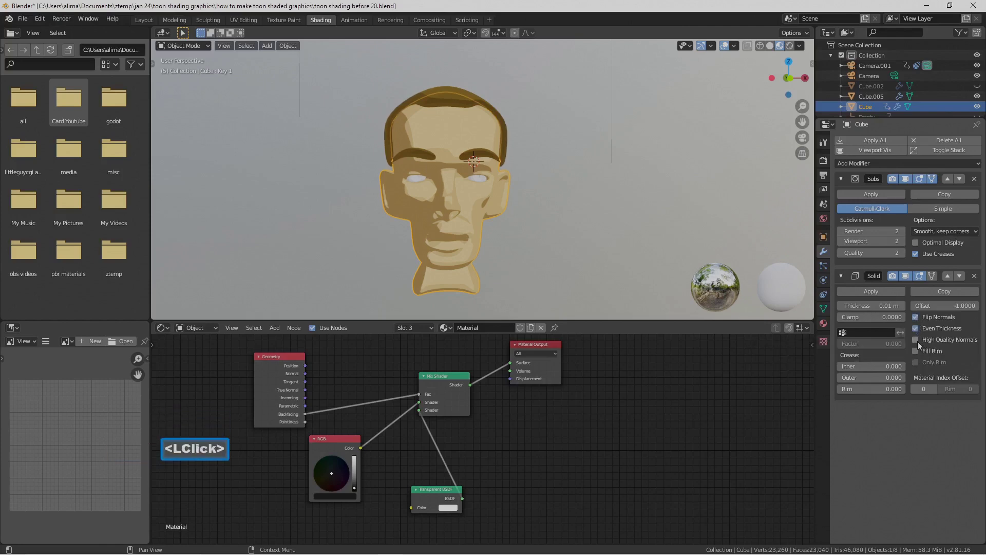
left_click(917, 341)
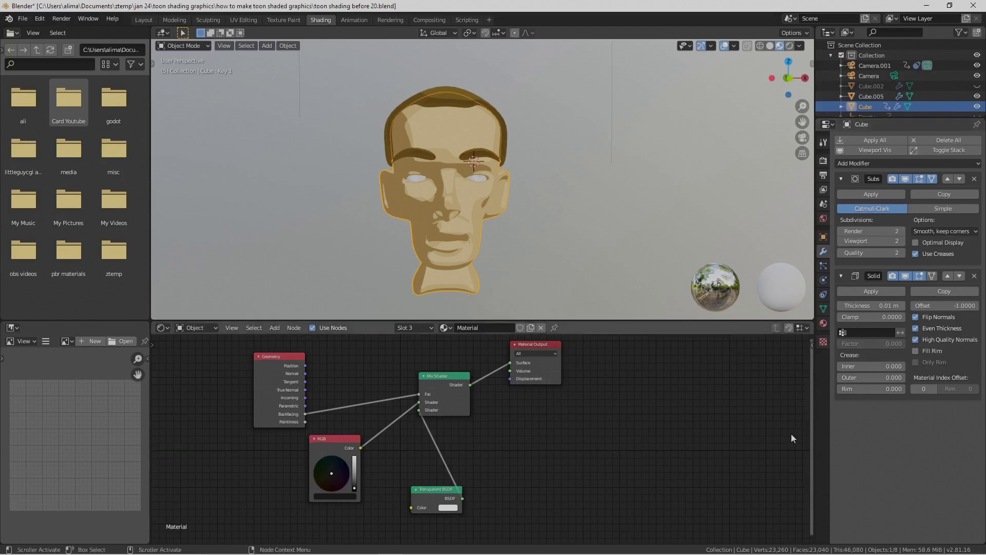
key("Pause")
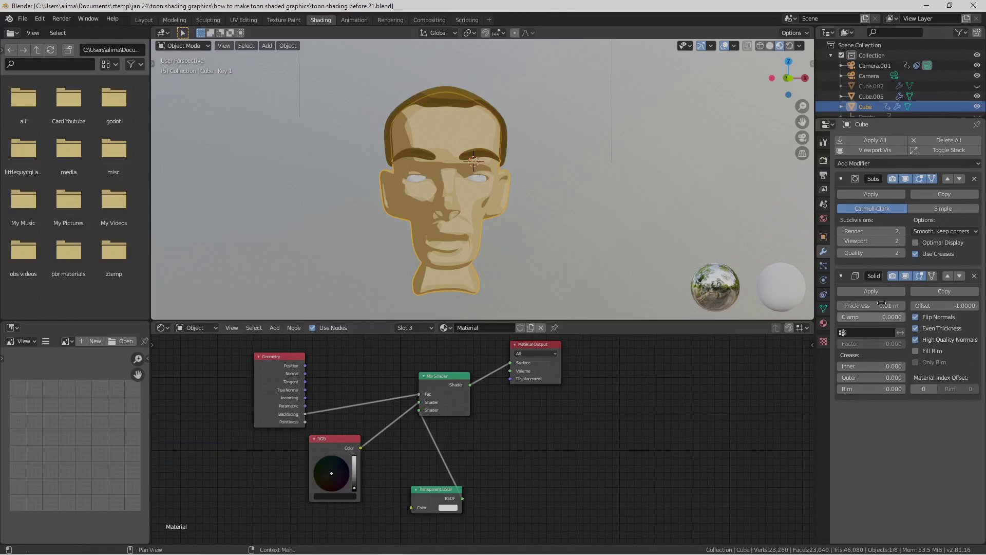
- Set the Solidify modifier's Material Index Offset to 3
left_click(823, 324)
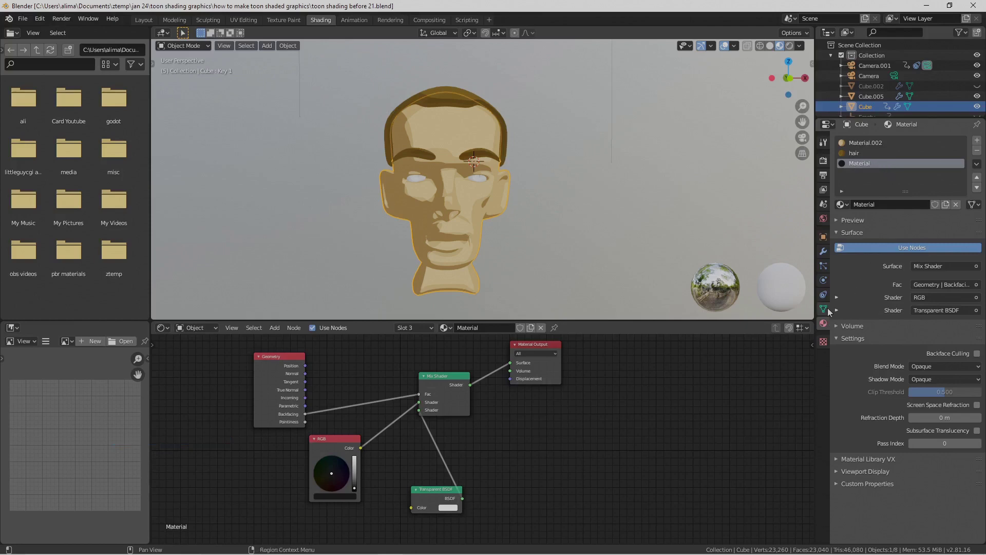
left_click(824, 251)
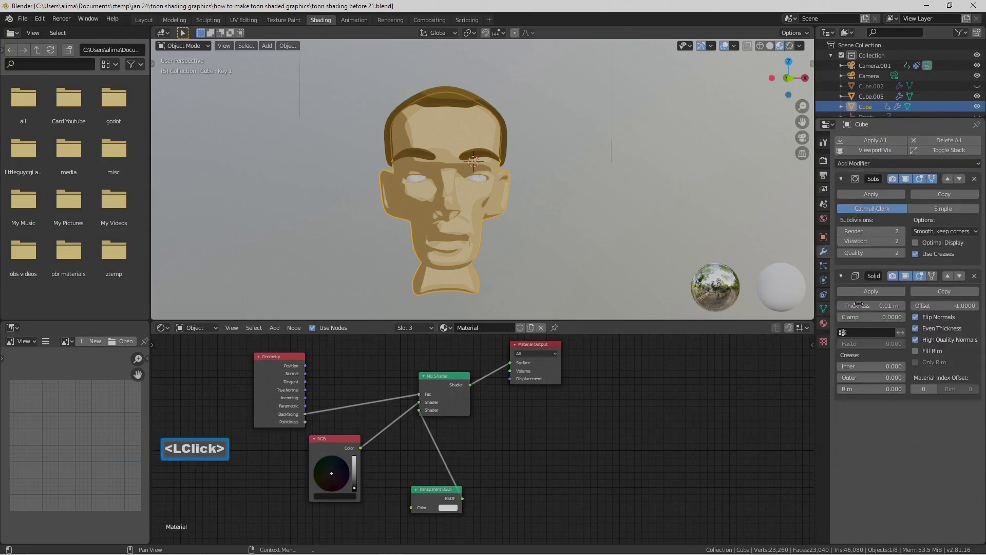
left_click(935, 391)
left_click(935, 391)
left_click(935, 389)
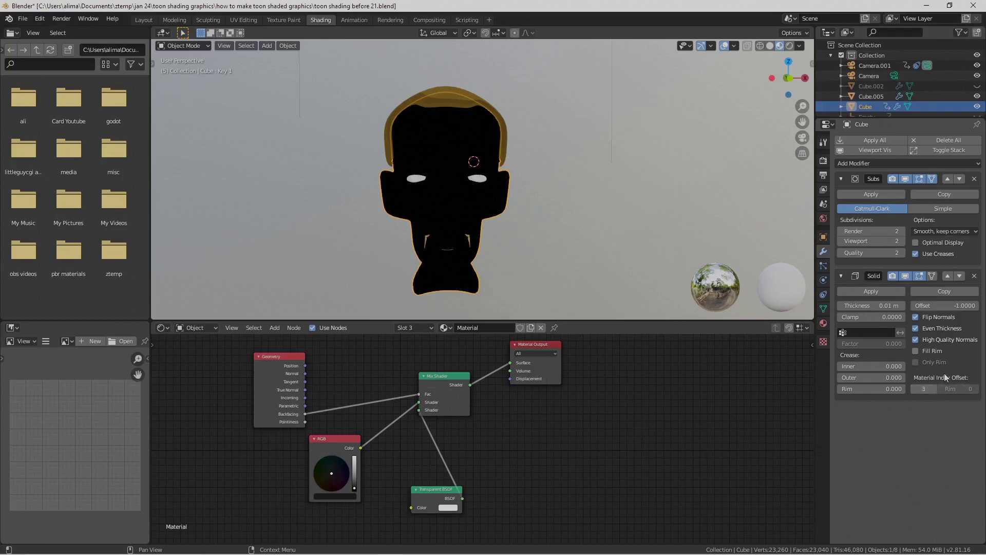
- Set the third material's Blend Mode to Alpha Clip
left_click(824, 324)
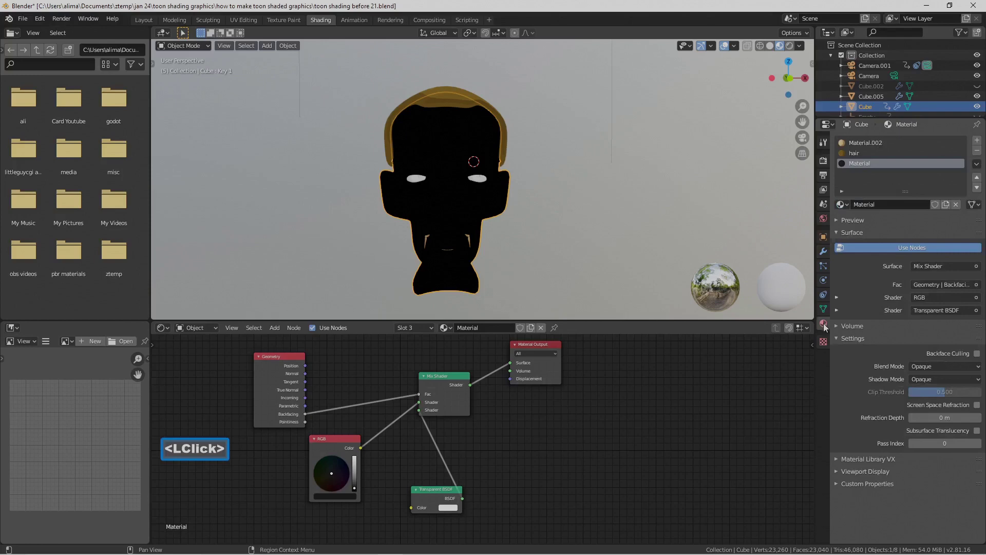
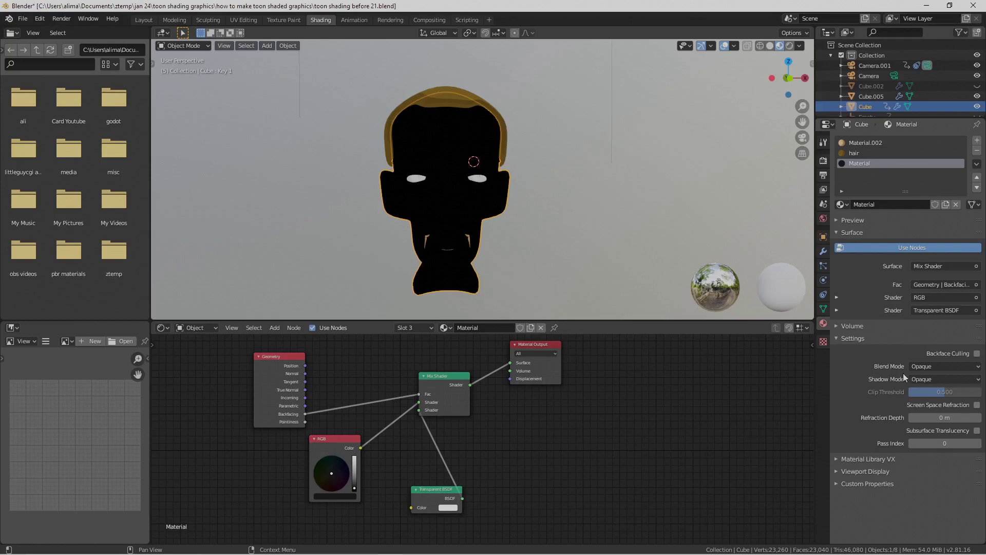
left_click(977, 366)
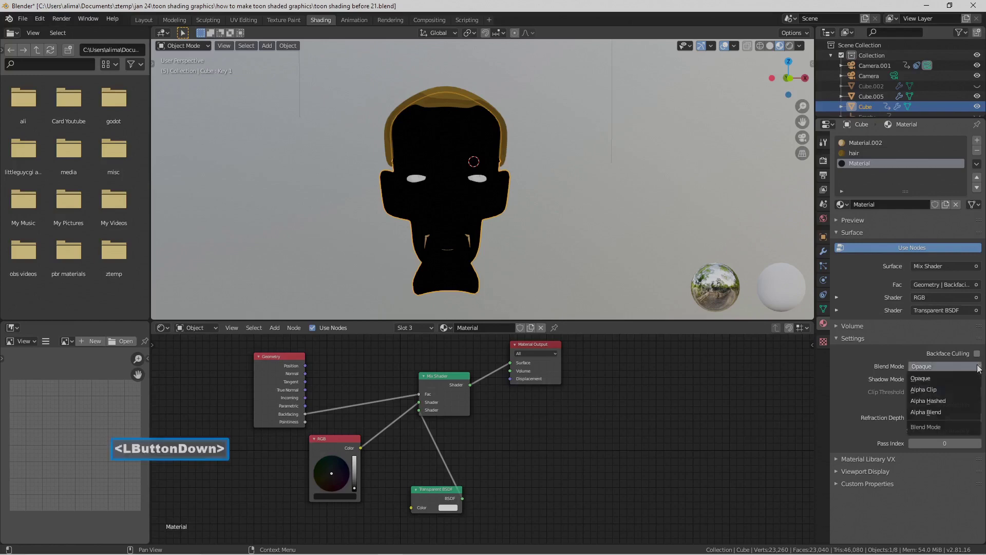
left_click(952, 390)
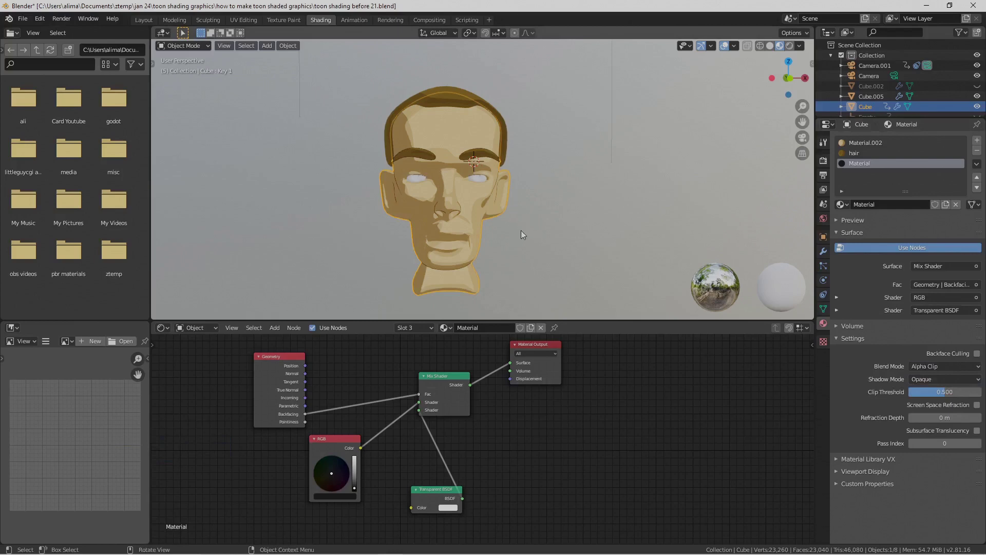
- Set the Solidify thickness to 0.04 m and turn off High Quality Normals and Even Thickness
left_click(824, 250)
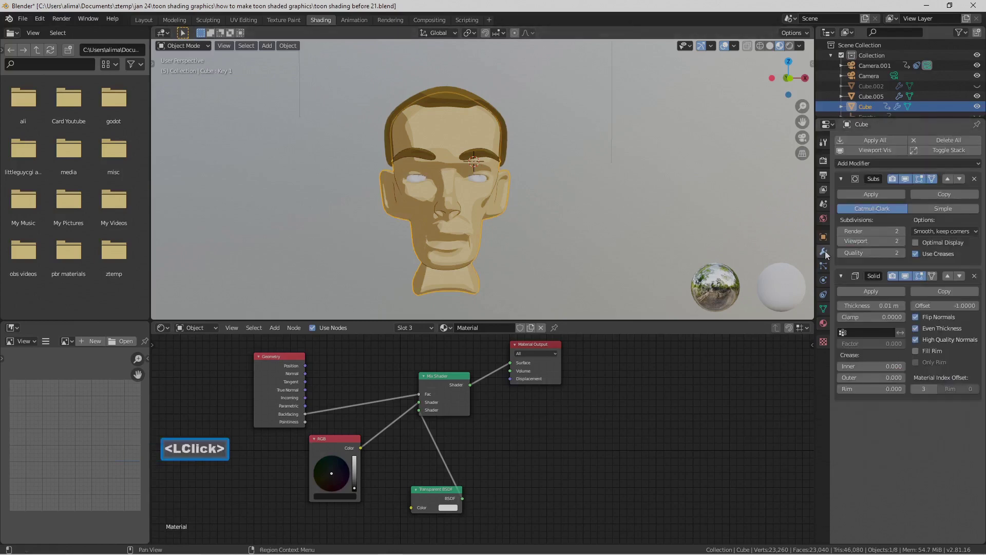
left_click(901, 305)
left_click(901, 304)
left_click(901, 304)
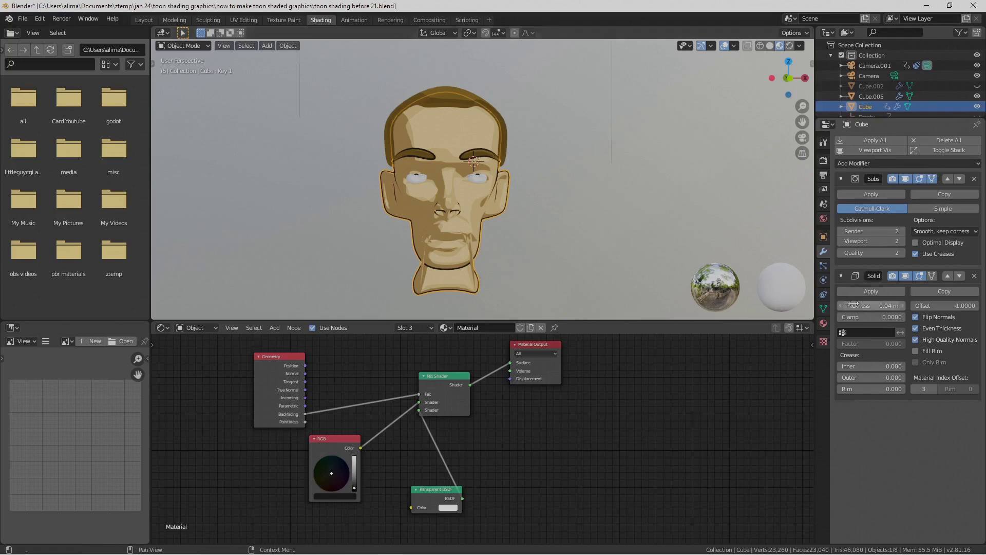
left_click(915, 340)
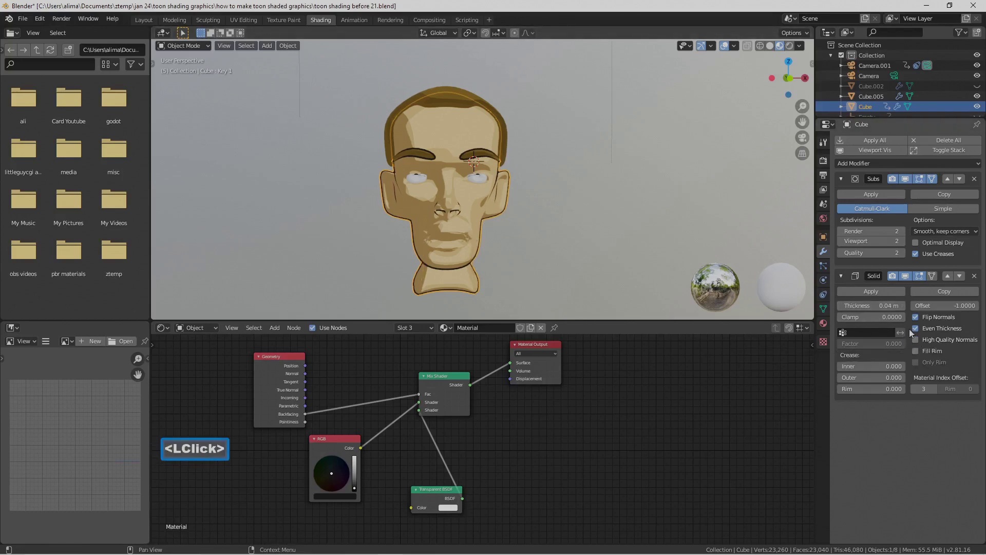
left_click(916, 328)
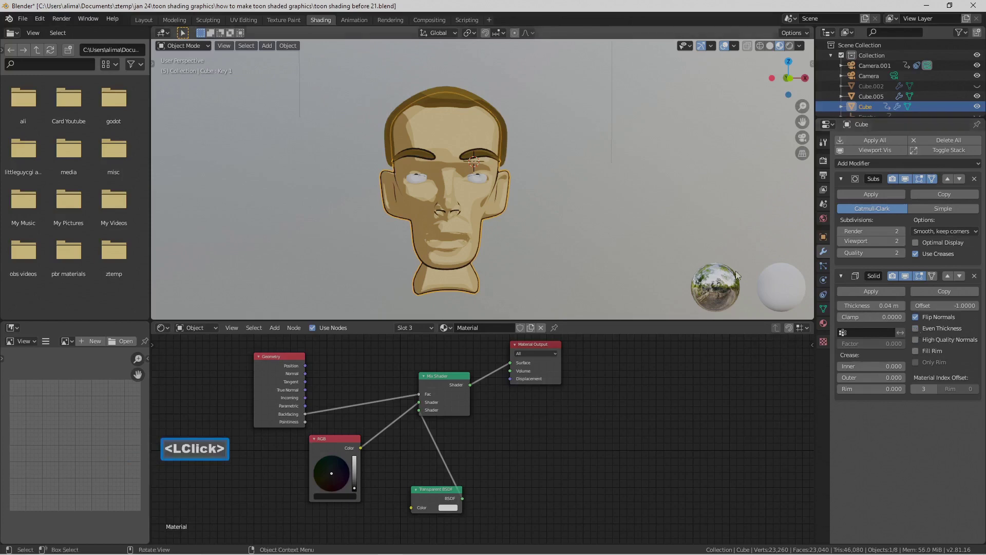
- Deselect the head and save the file as a new version named toon shading before 22.blend
middle_click_drag(488, 189, 506, 203)
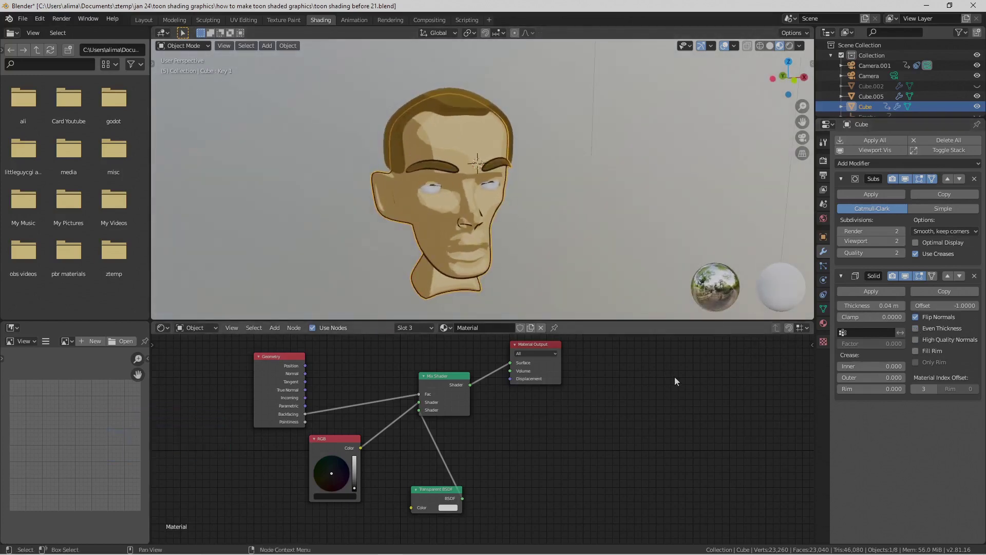
middle_click_drag(622, 236, 581, 216)
left_click(599, 232)
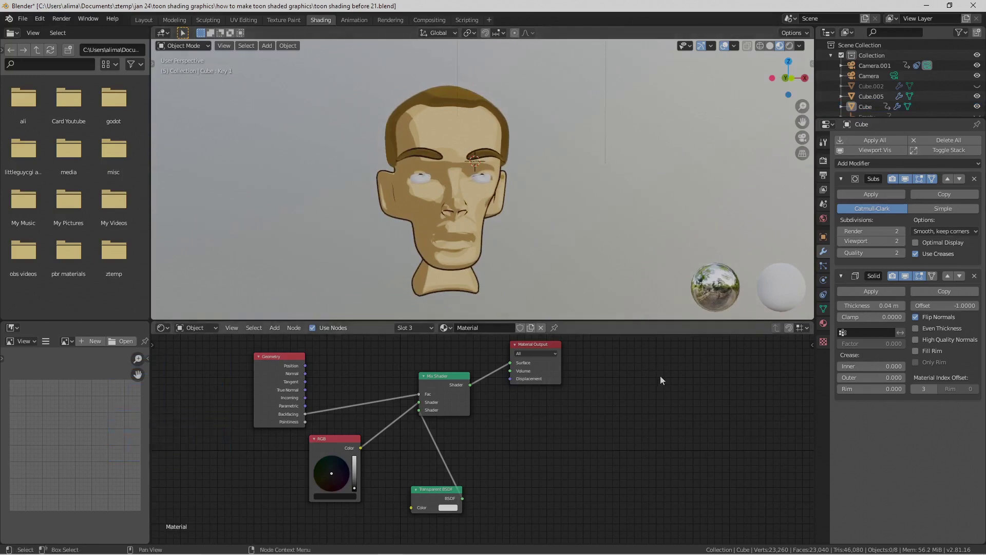
key("Pause")
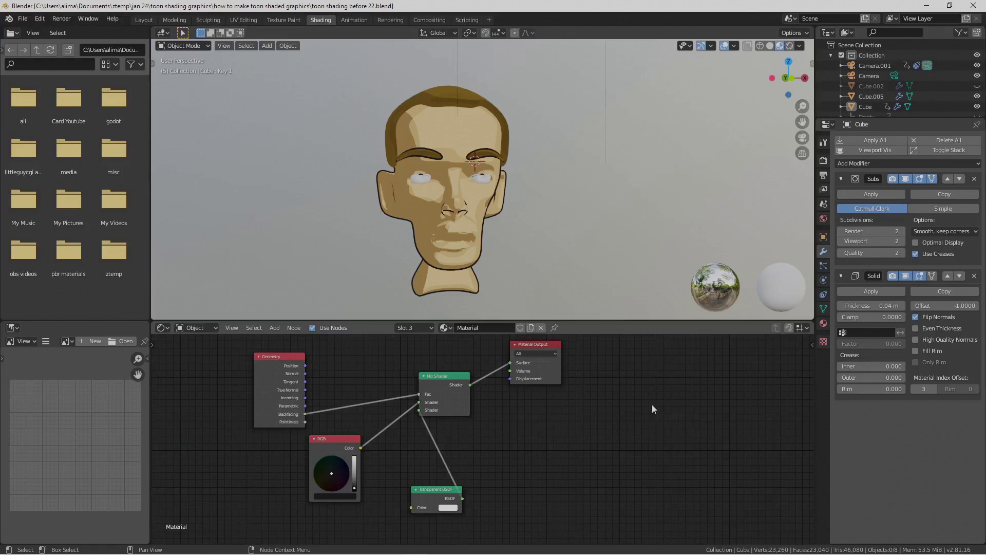
- Add a Solidify modifier to the hair object
left_click(478, 97)
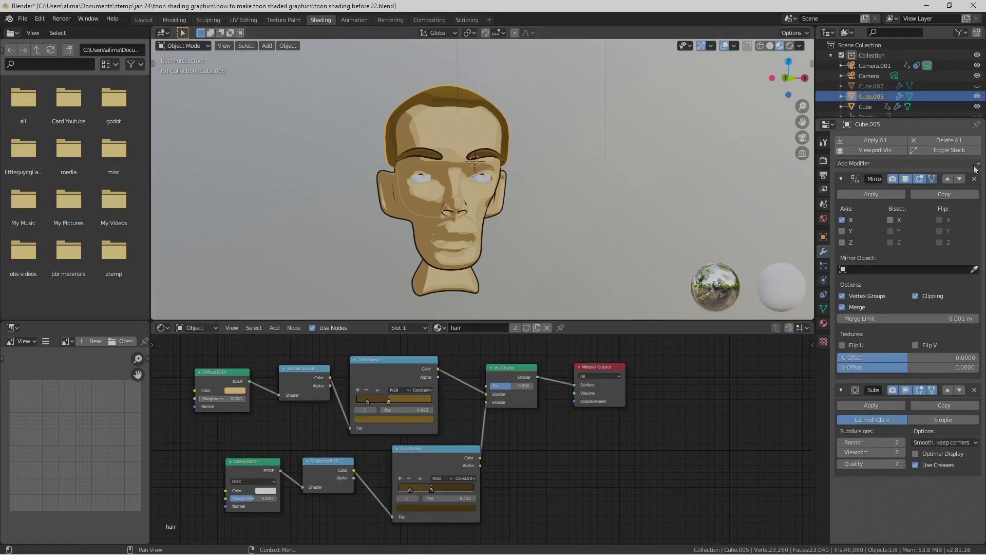
left_click(904, 163)
left_click(774, 322)
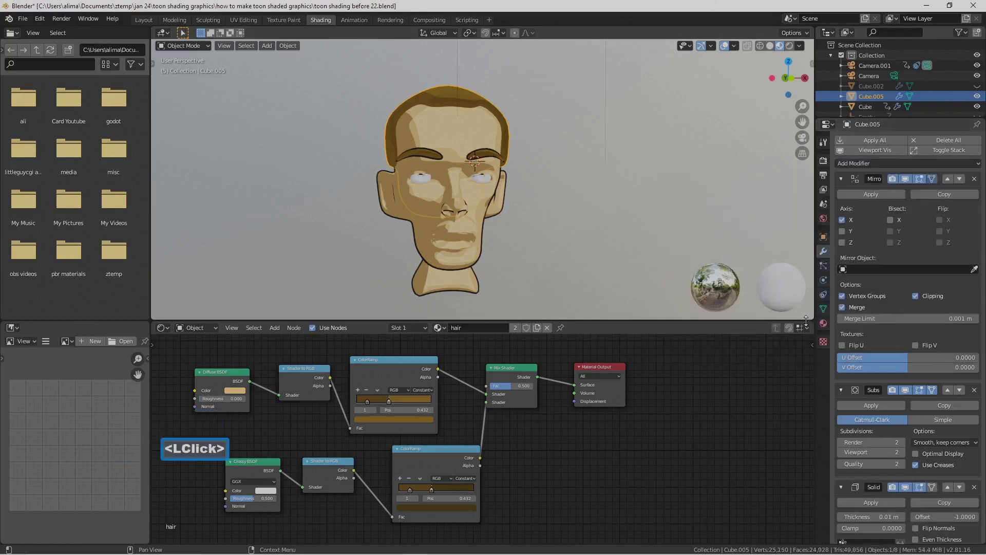
- Turn off Fill Rim in the hair's Solidify modifier and enable Flip Normals, Even Thickness and High Quality Normals
scroll(911, 520, "down", 1)
scroll(911, 520, "down", 5)
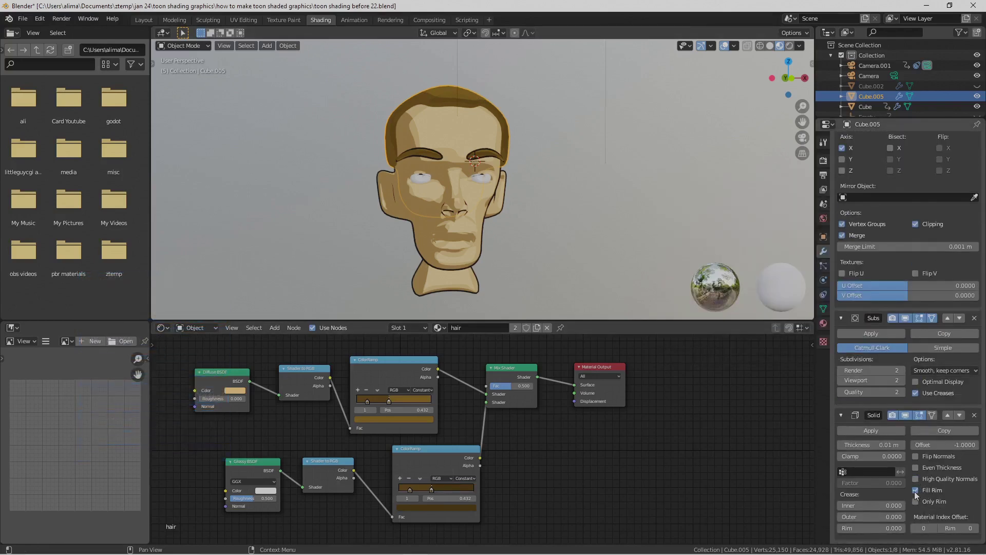
left_click(916, 491)
left_click(915, 456)
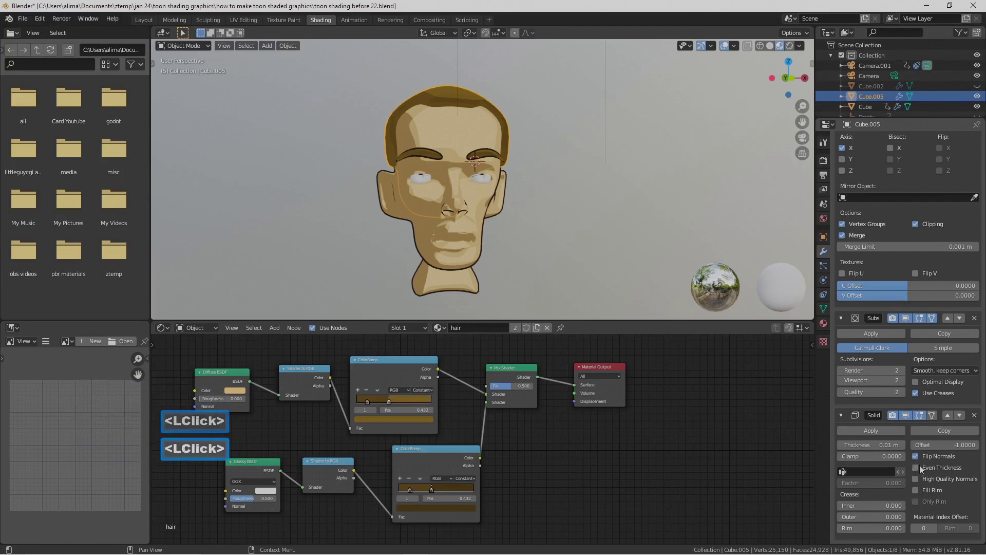
left_click(917, 468)
left_click(923, 481)
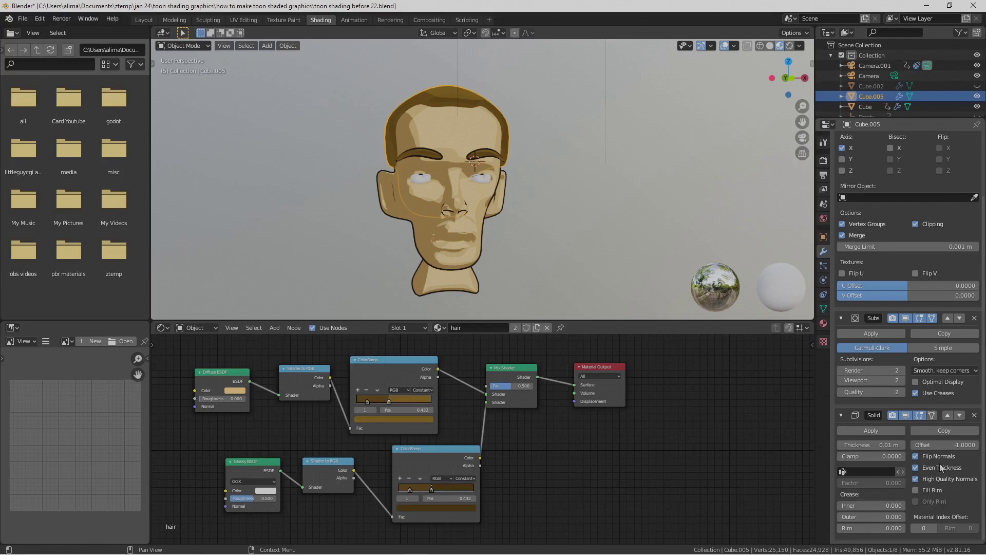
- Set the hair's Solidify thickness to 0.04 m
left_click(905, 446)
left_click(906, 445)
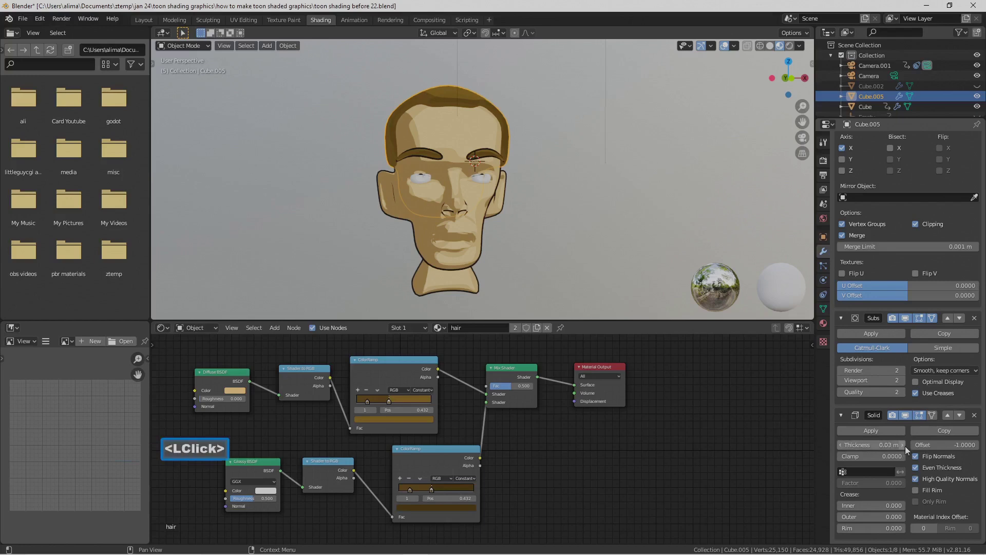
left_click(905, 446)
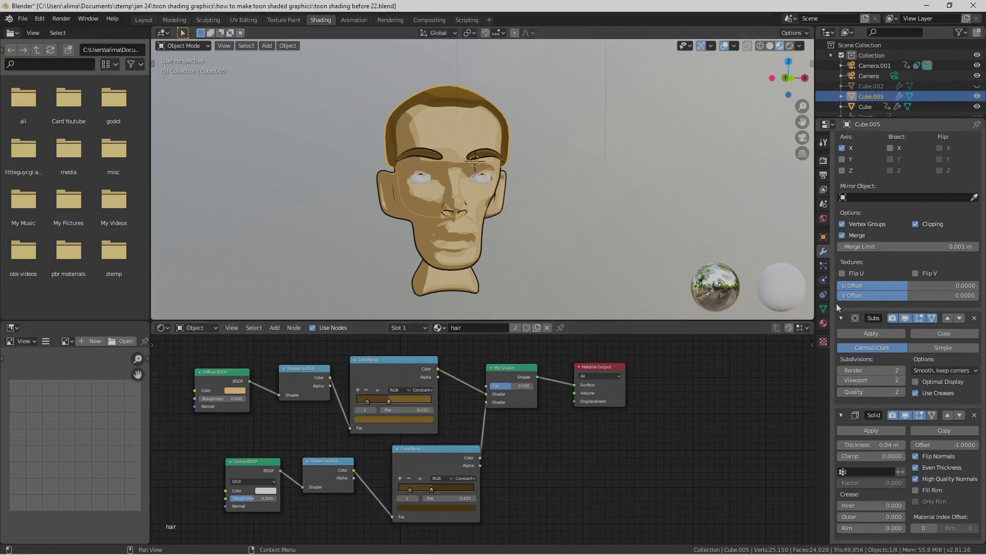
- Add a second material slot to the hair object and create a new material in it
left_click(826, 322)
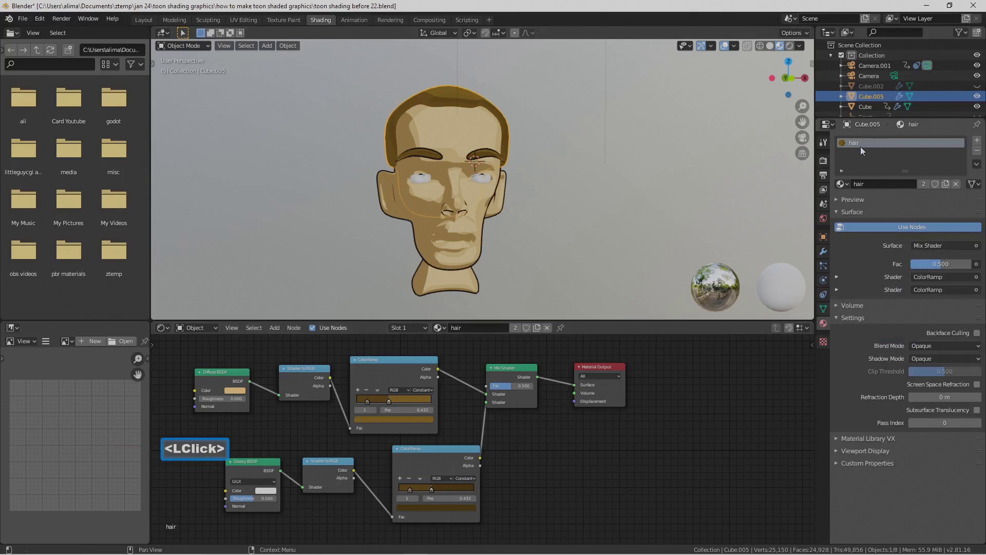
left_click(977, 141)
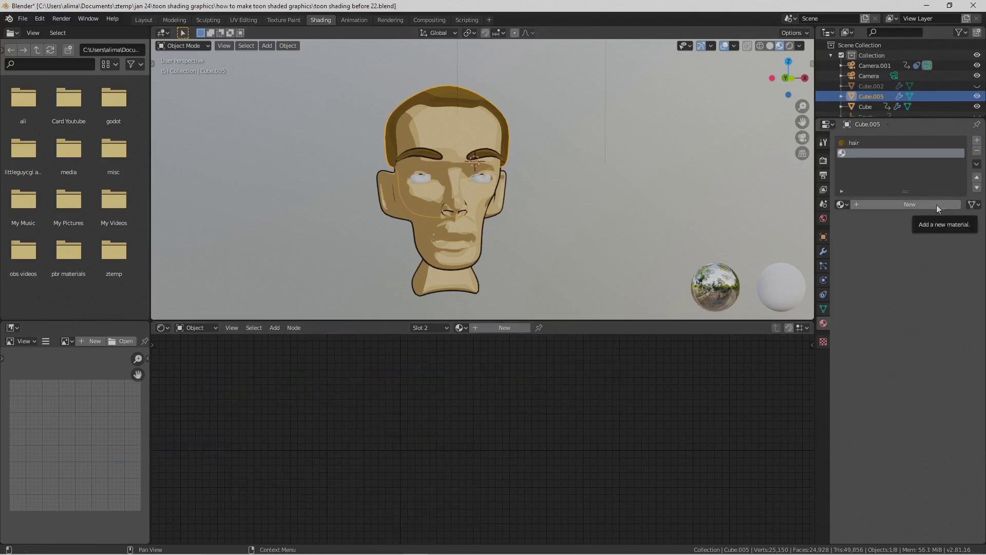
left_click(936, 204)
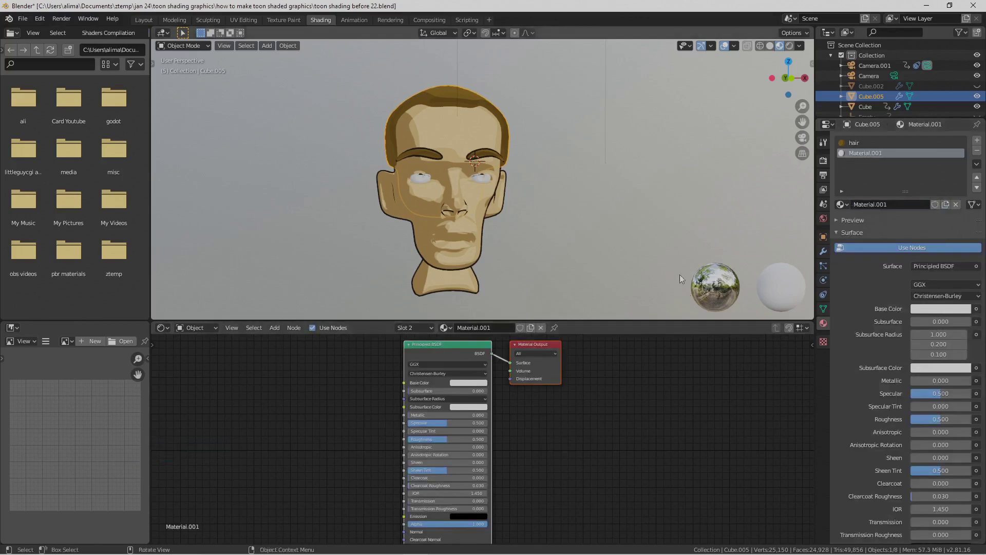
- Copy the black outline material from the head and paste it into the hair's second material
left_click(481, 208)
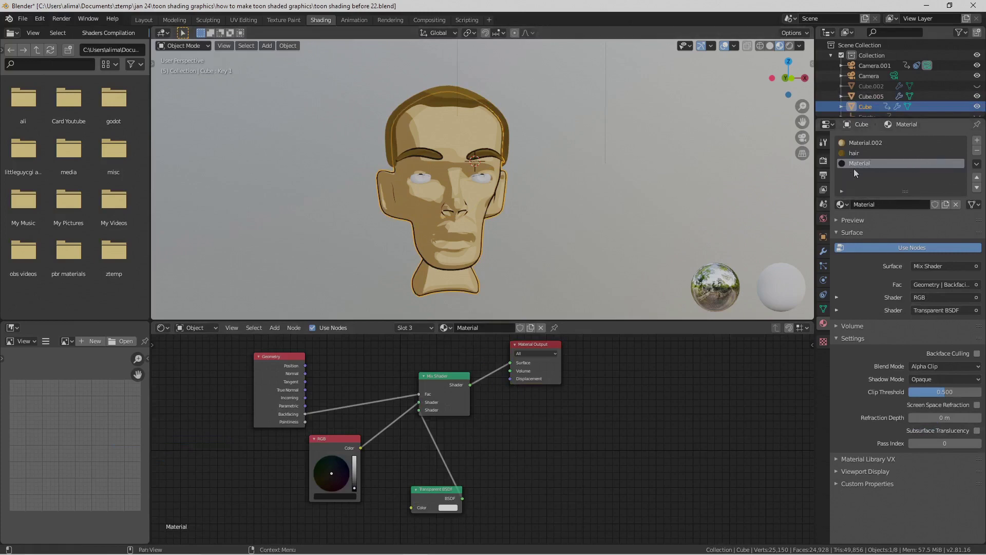
left_click(976, 164)
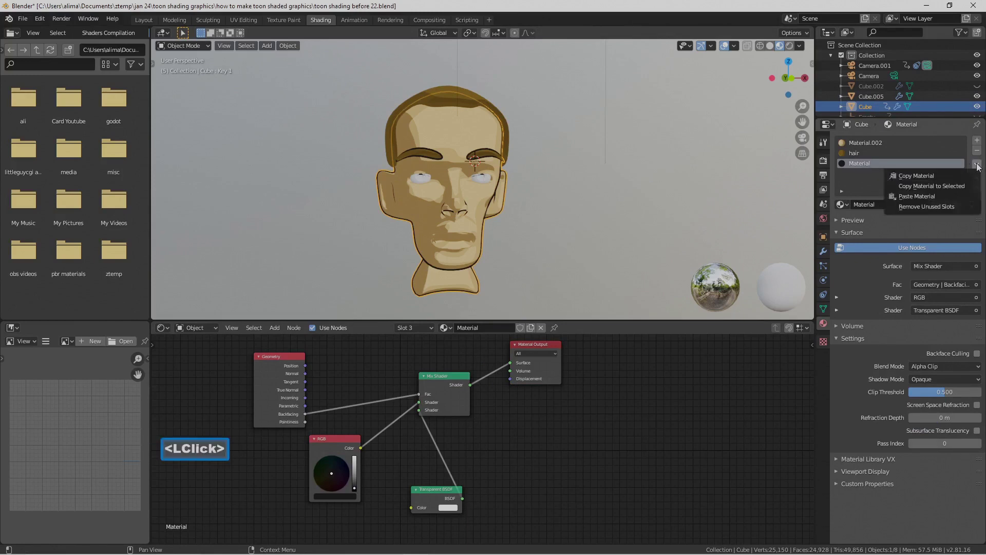
left_click(951, 177)
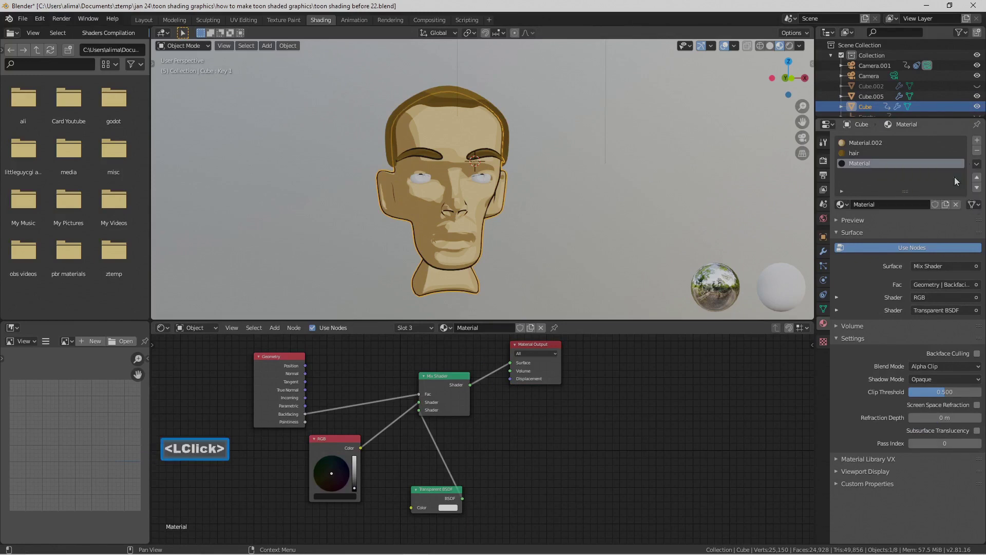
left_click(504, 123)
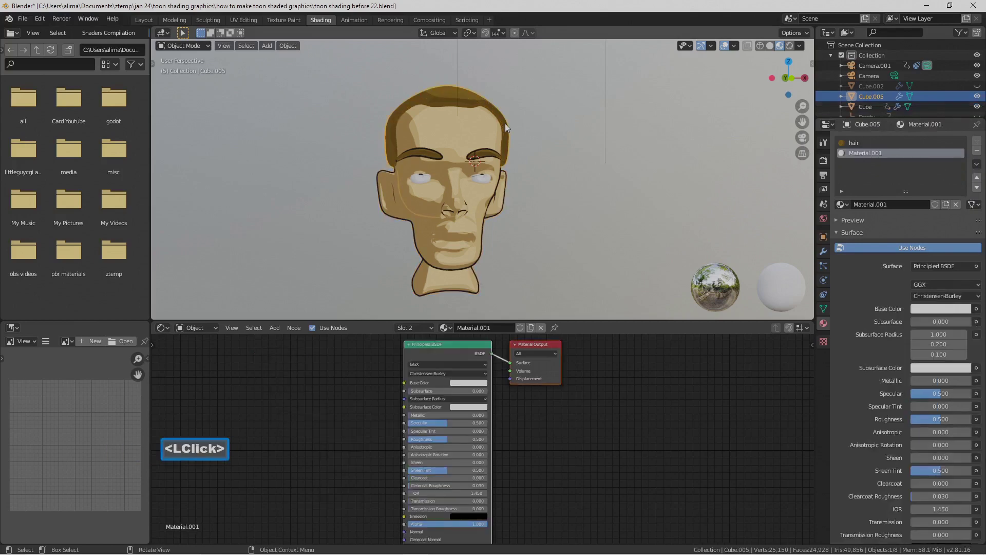
left_click(976, 164)
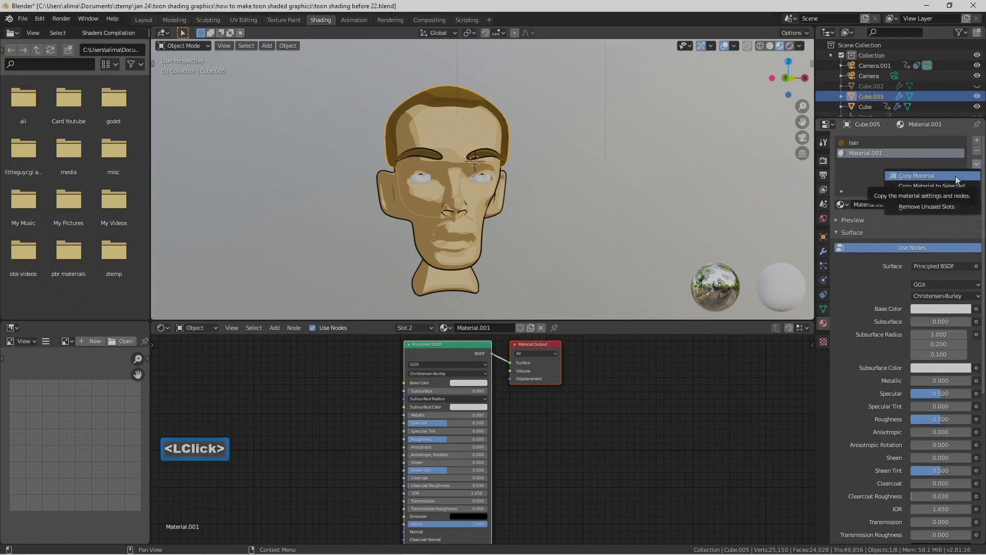
left_click(952, 196)
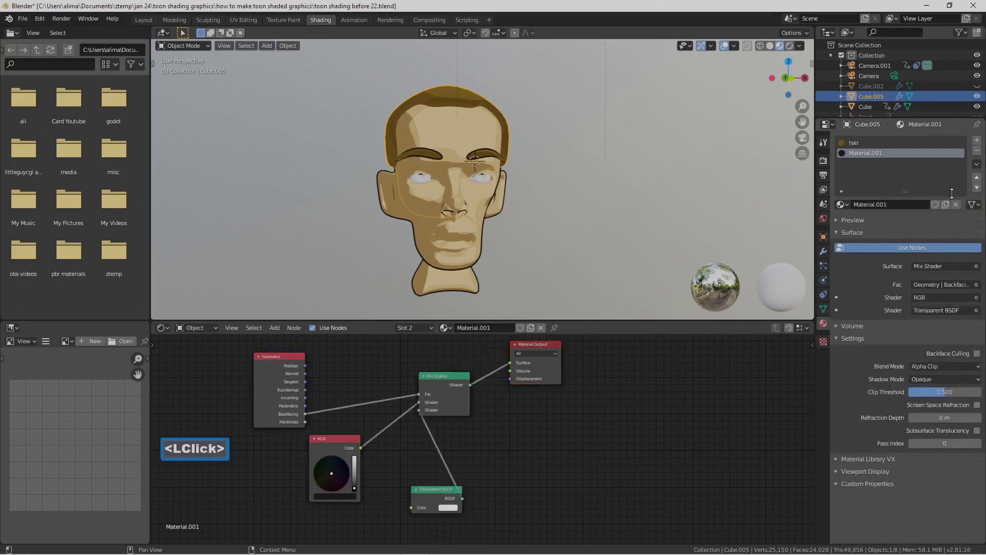
- Set the Material Index Offset of the hair's Solidify modifier to 2
left_click(886, 143)
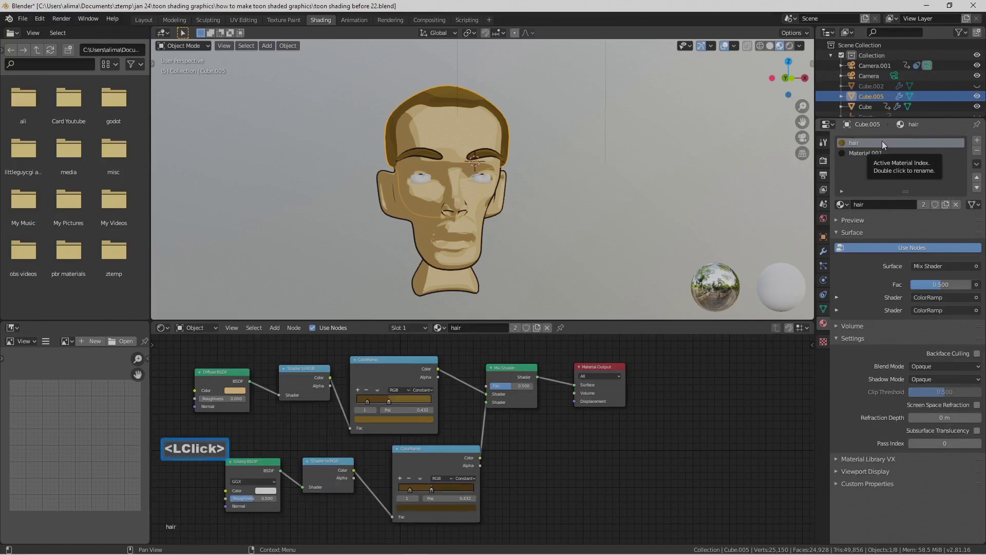
left_click(891, 154)
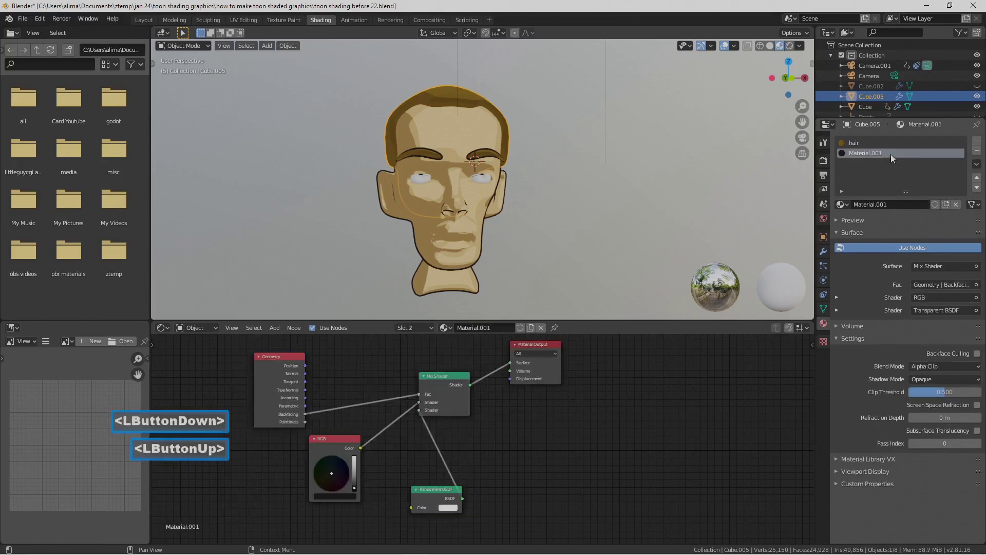
left_click(824, 251)
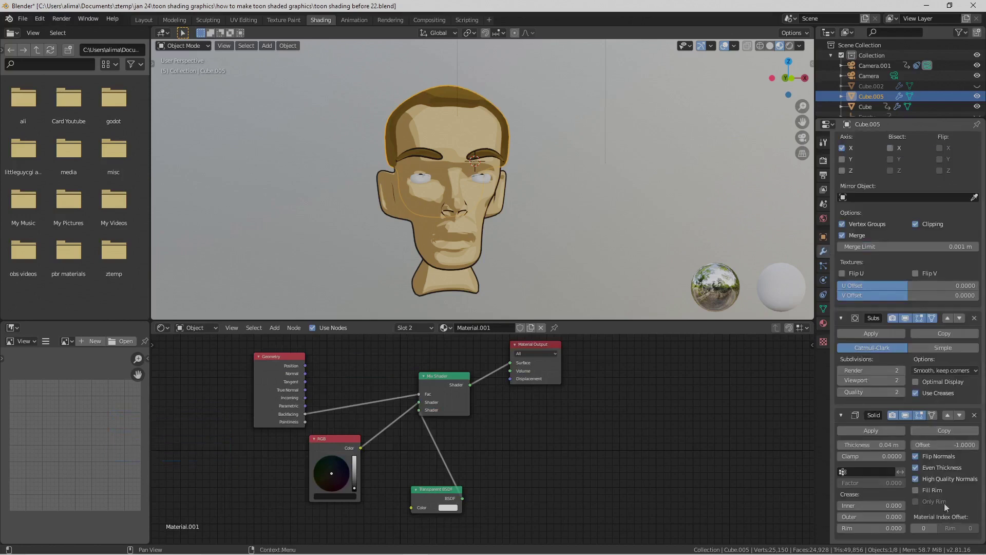
left_click(935, 530)
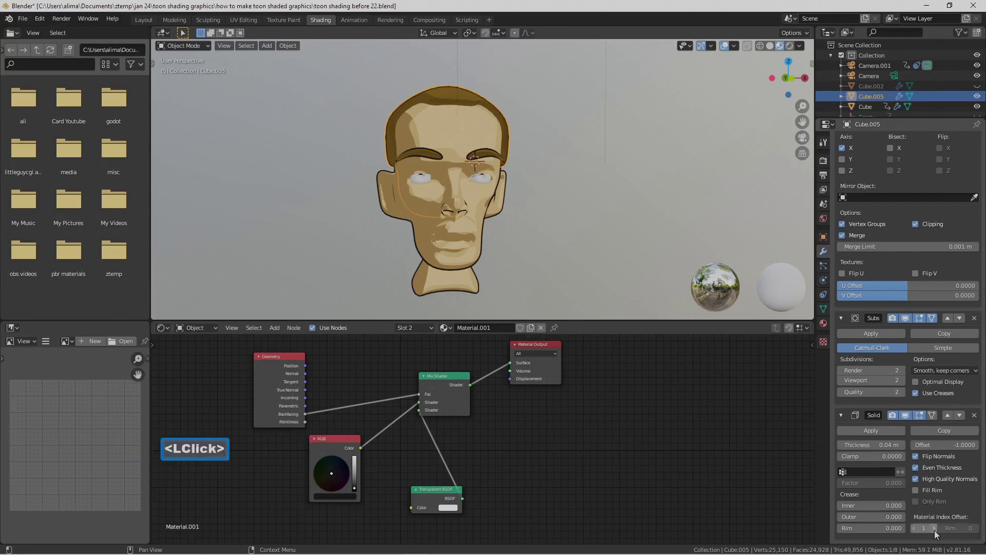
left_click(934, 530)
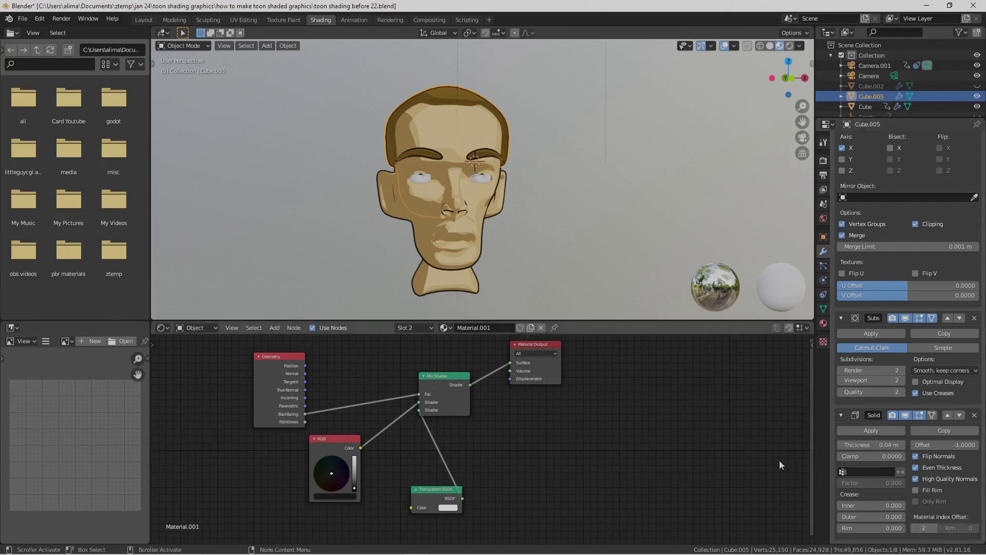
- Save the file as toon shading before 23.blend, and again as toon shading before 24.blend with the hair deselected
key("Pause")
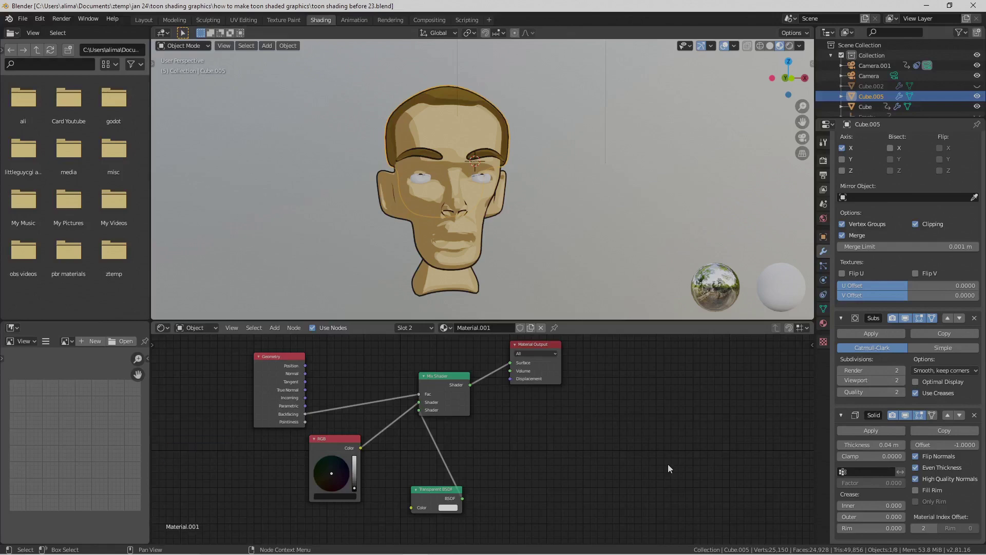
left_click(554, 205)
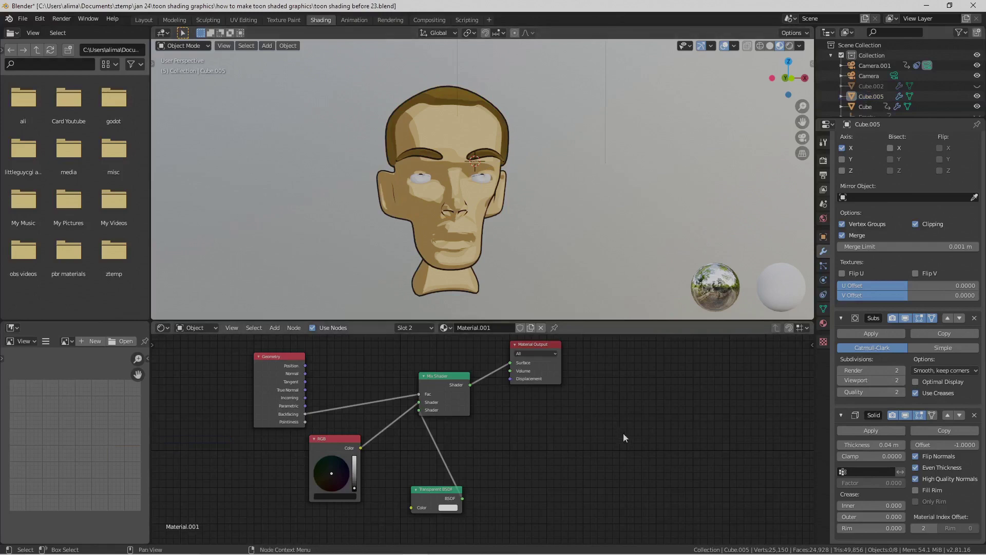
key("Pause")
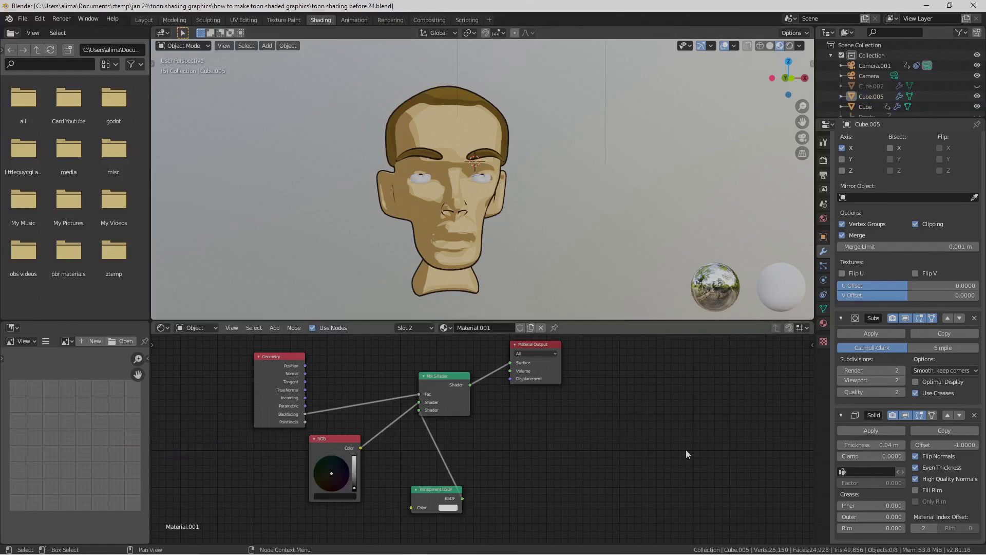
- Switch to the Layout workspace and show the outlined head in Material Preview shading
left_click(149, 20)
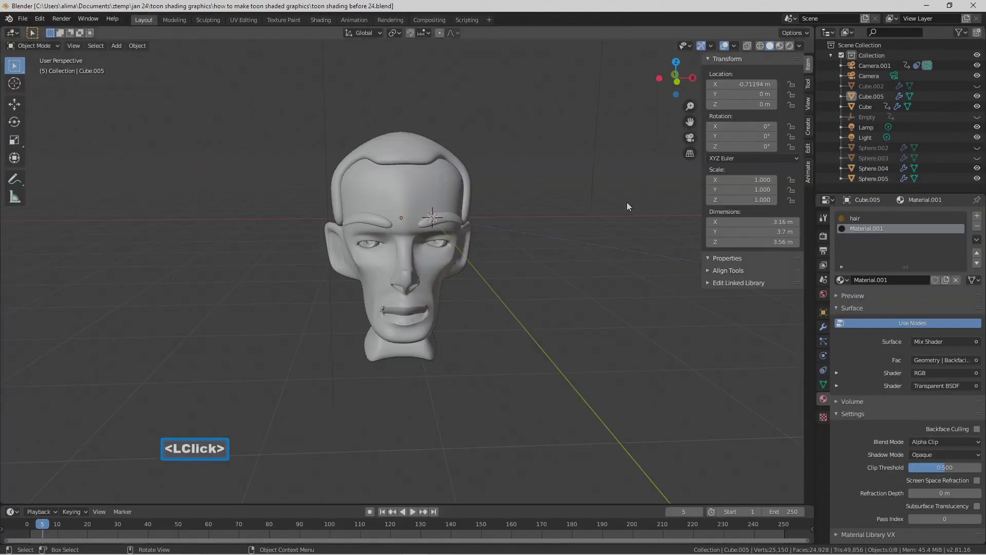
left_click(779, 47)
middle_click_drag(551, 266, 550, 256)
middle_click_drag(569, 304, 572, 301)
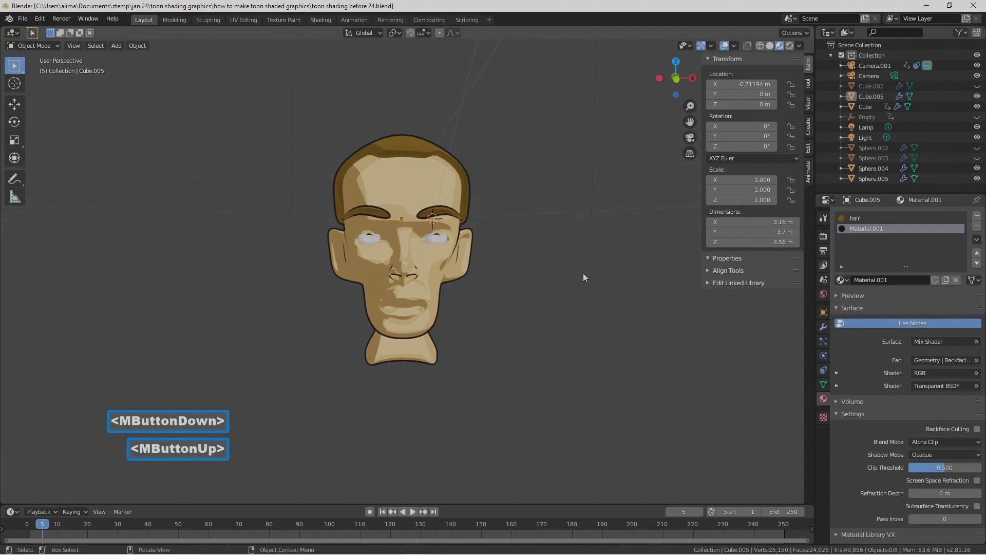
- Hide the viewport overlays and save the file as toon shading before 25.blend
left_click(724, 47)
middle_click_drag(560, 294, 569, 308)
key("Pause")
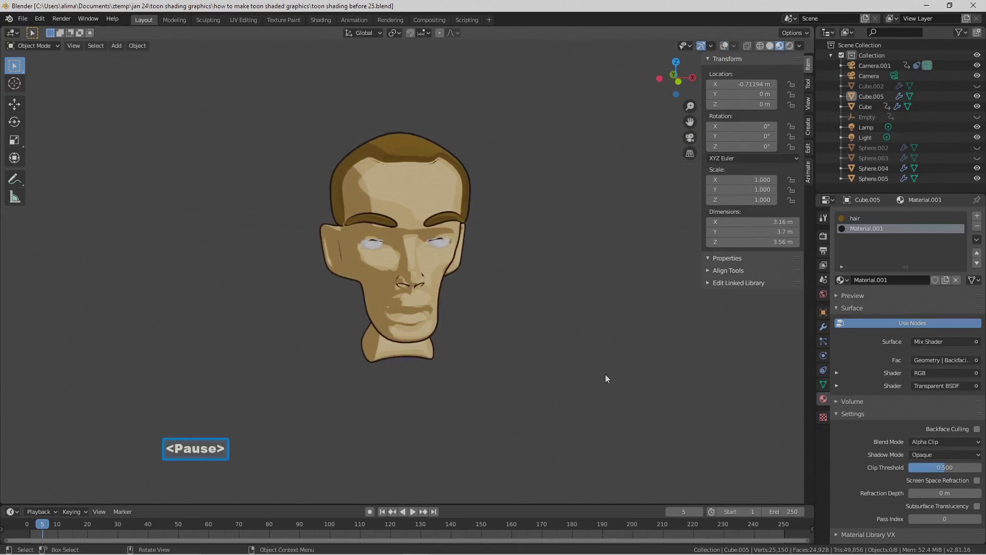
mouse_move(593, 394)
middle_mouse_down()
mouse_move(579, 394)
mouse_move(596, 387)
middle_mouse_up()
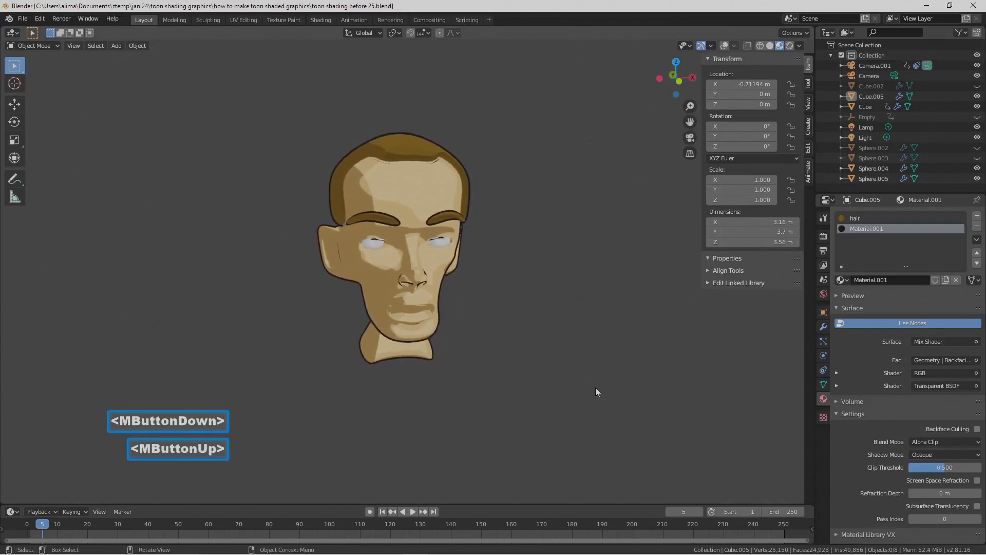